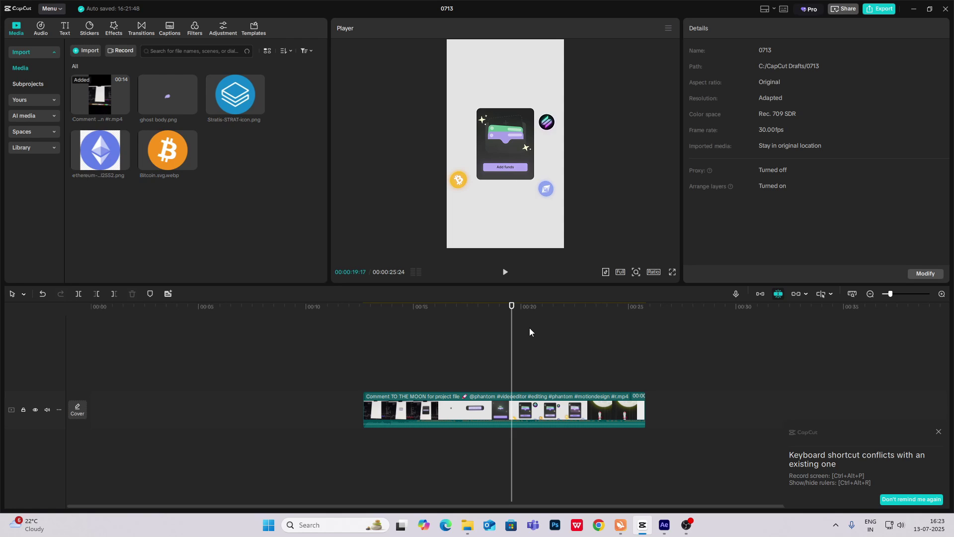
Add a default text clip at the start of the timeline and replace its text with a solid square symbol (■).
click(65, 28)
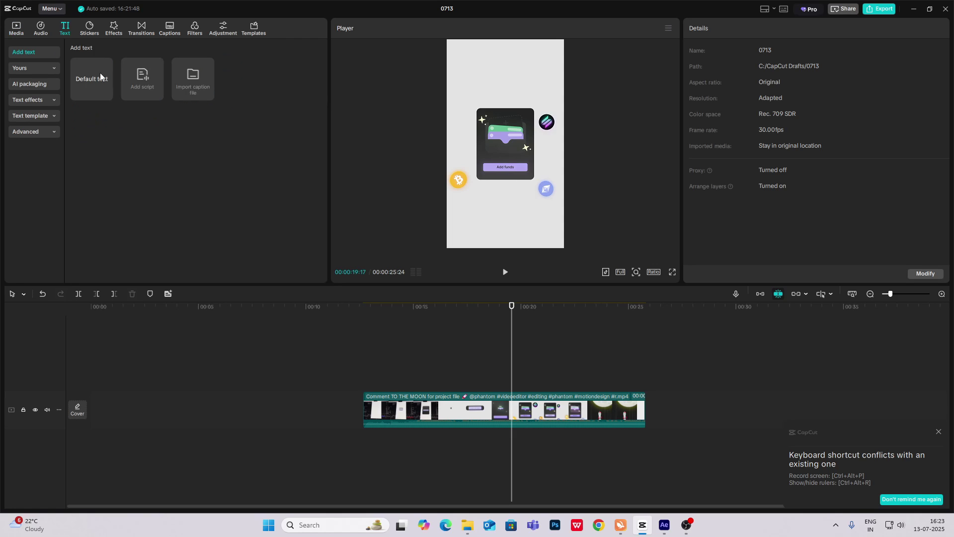
drag(100, 74, 95, 377)
click(116, 356)
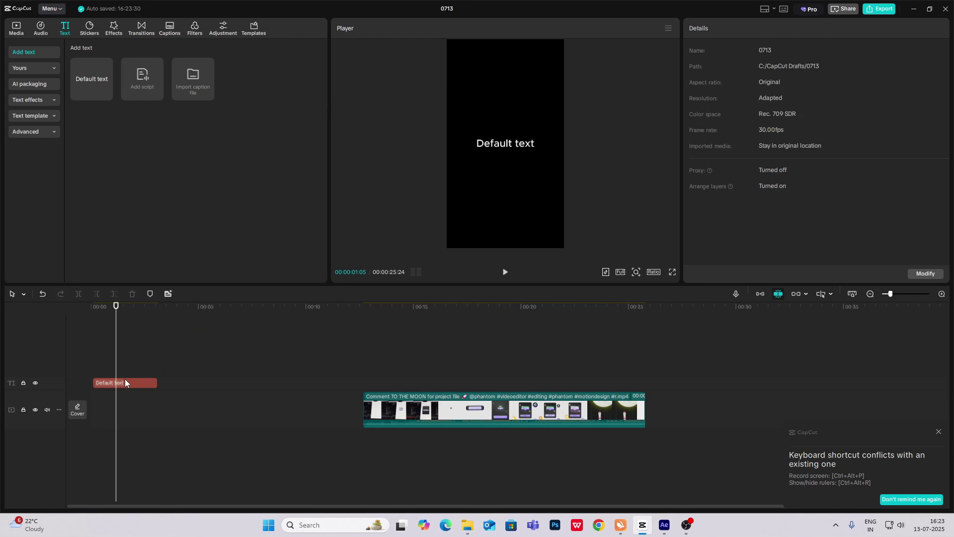
click(124, 382)
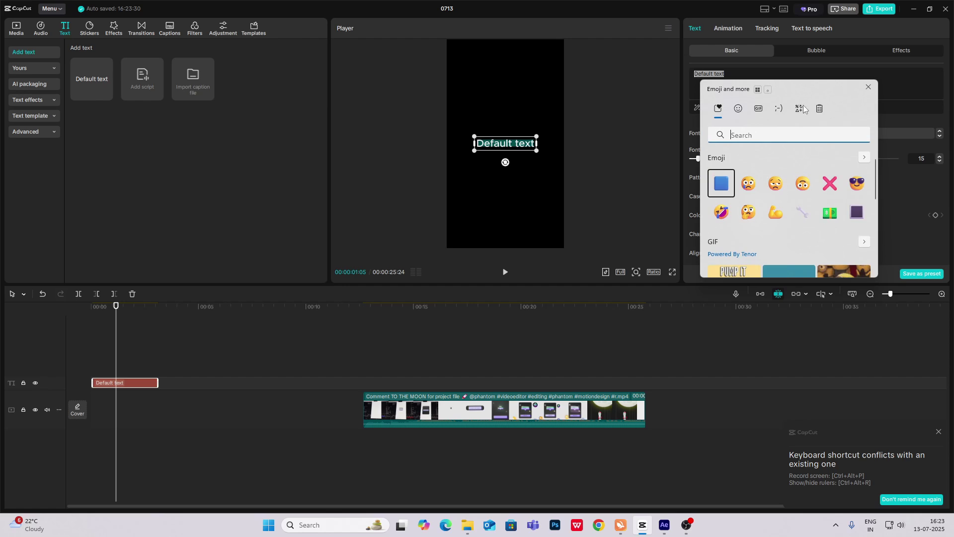
click(799, 110)
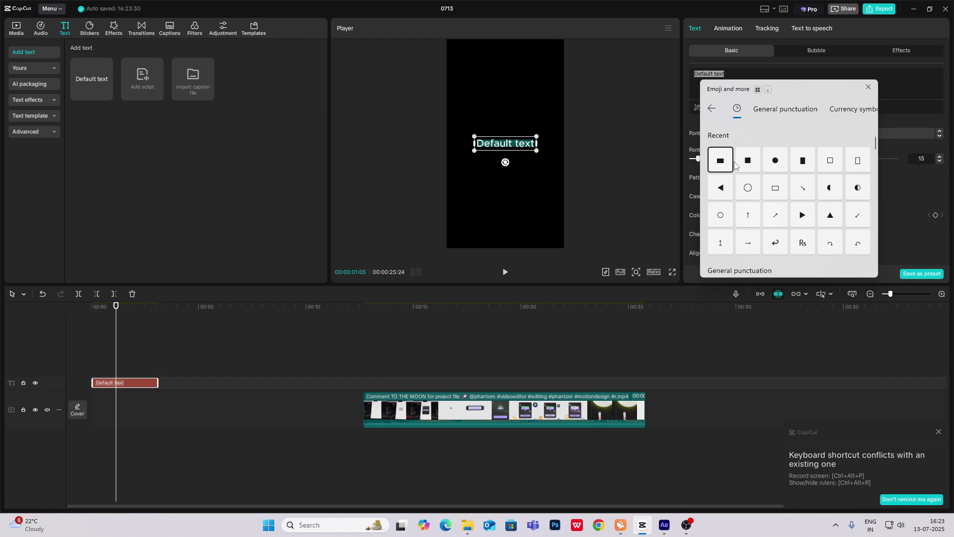
click(749, 160)
click(580, 157)
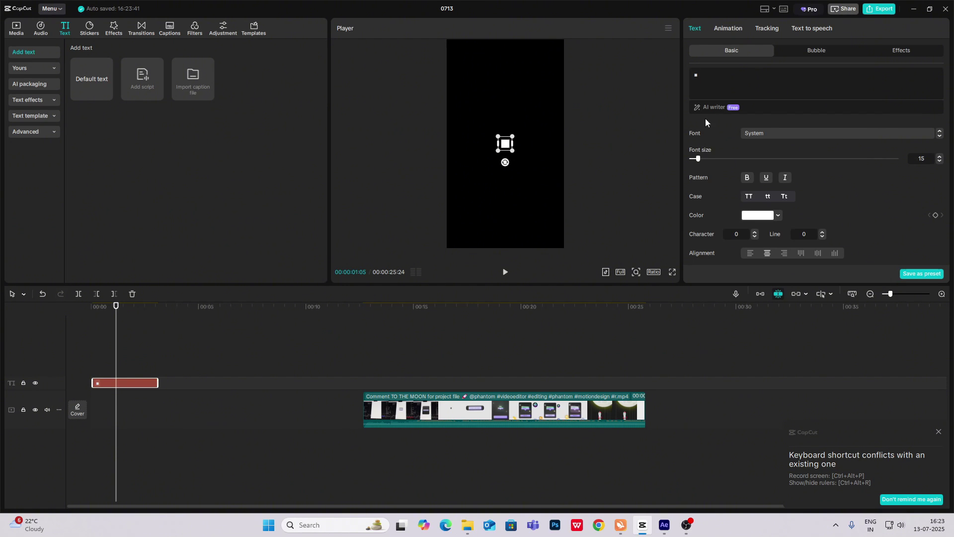
Enlarge the white square by raising its font size and scaling it to 334% so it fills the whole frame.
drag(698, 159, 777, 165)
scroll(776, 165, down, 5)
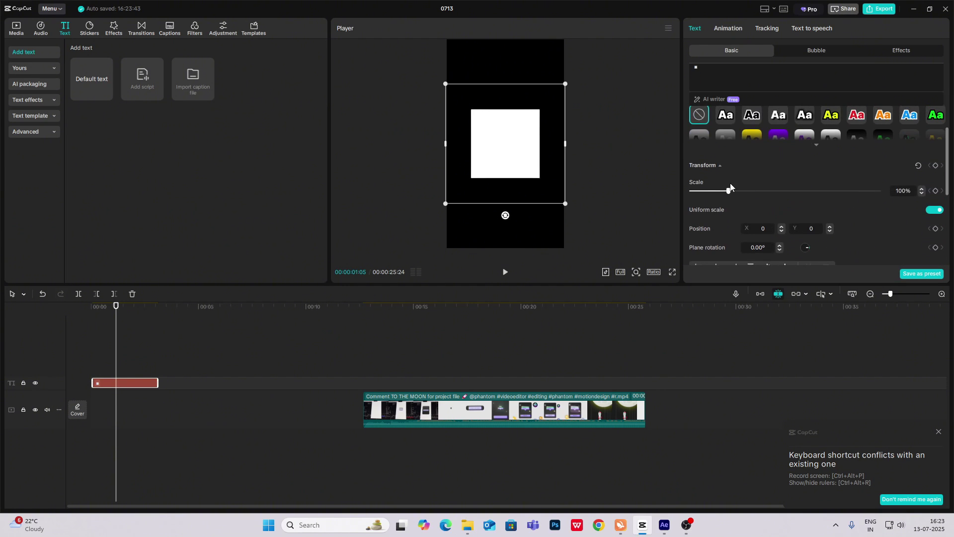
drag(727, 191, 817, 208)
scroll(785, 199, down, 5)
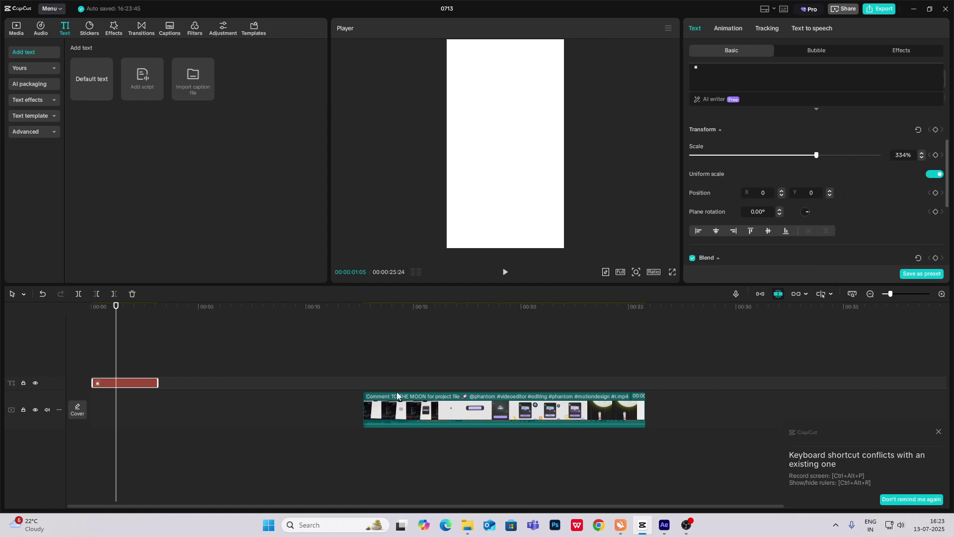
Change the full-frame square's colour to a light grey for the background.
scroll(750, 230, up, 6)
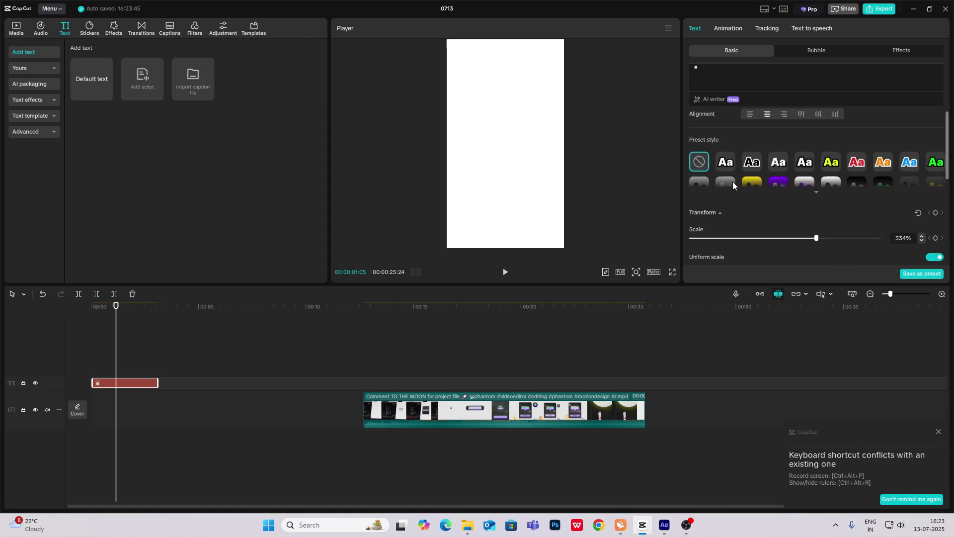
click(768, 154)
drag(720, 171, 704, 170)
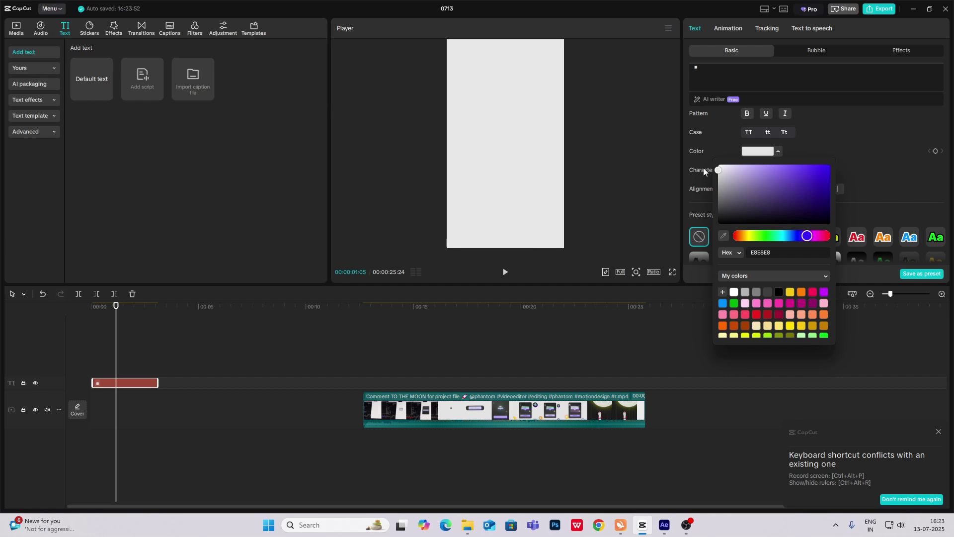
click(668, 143)
Check the ghost logo in the reference clip, add ghost body.png above the background at the timeline start, and raise it to Y 50.
click(446, 379)
drag(446, 379, 449, 379)
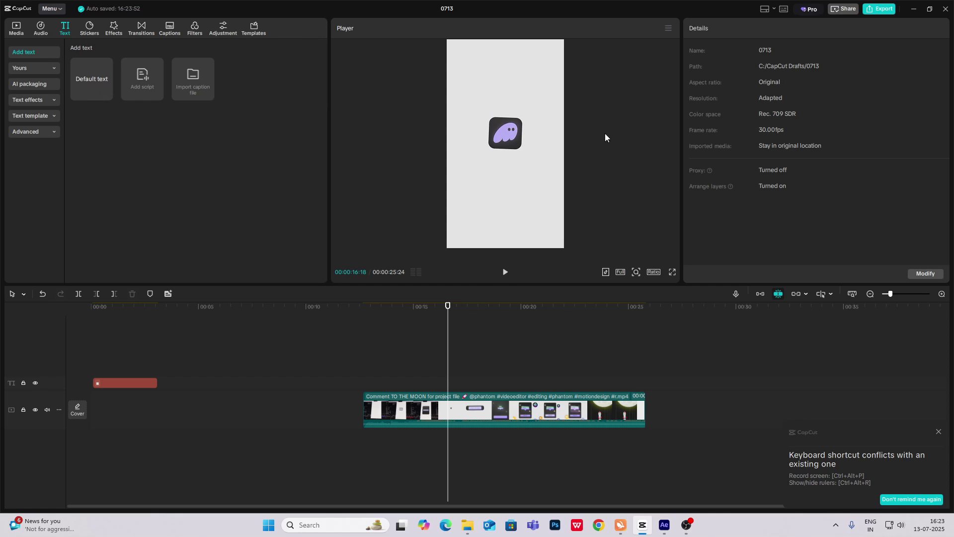
click(16, 28)
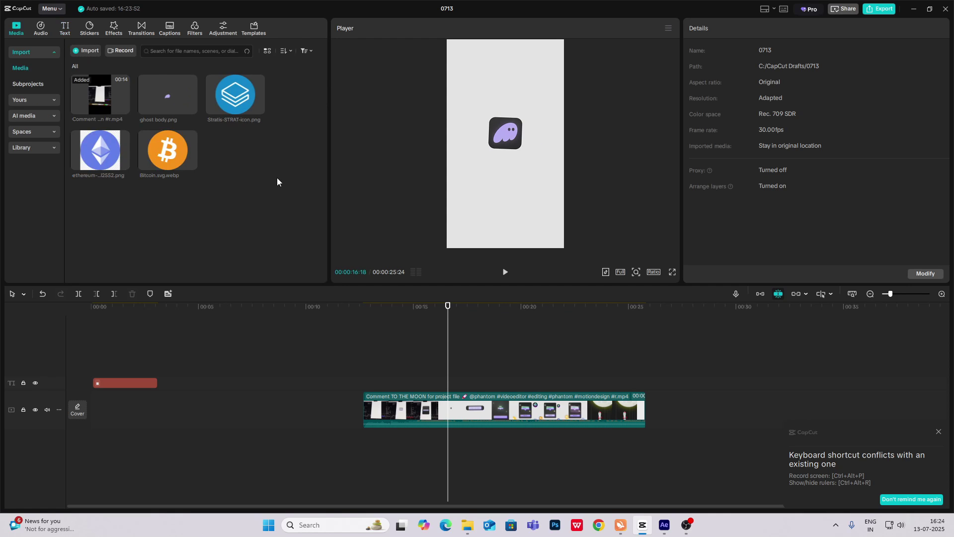
drag(167, 96, 120, 334)
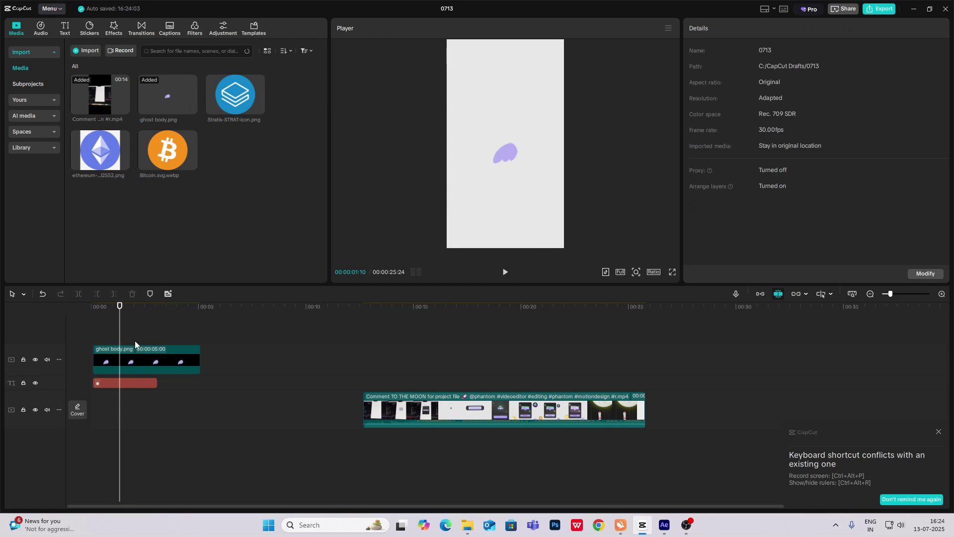
click(135, 353)
mouse_move(514, 157)
mouse_down()
mouse_move(513, 132)
mouse_move(514, 155)
mouse_up()
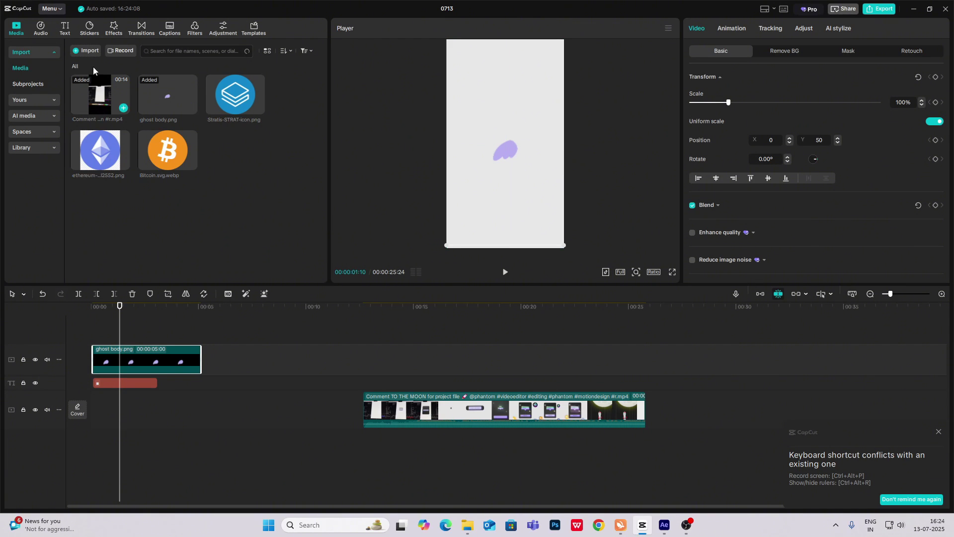
Add a second text clip above the ghost, position it over the ghost, and replace its text with a solid square symbol (■).
click(64, 29)
drag(94, 85, 102, 348)
drag(518, 149, 518, 160)
drag(730, 74, 536, 51)
key(super+period)
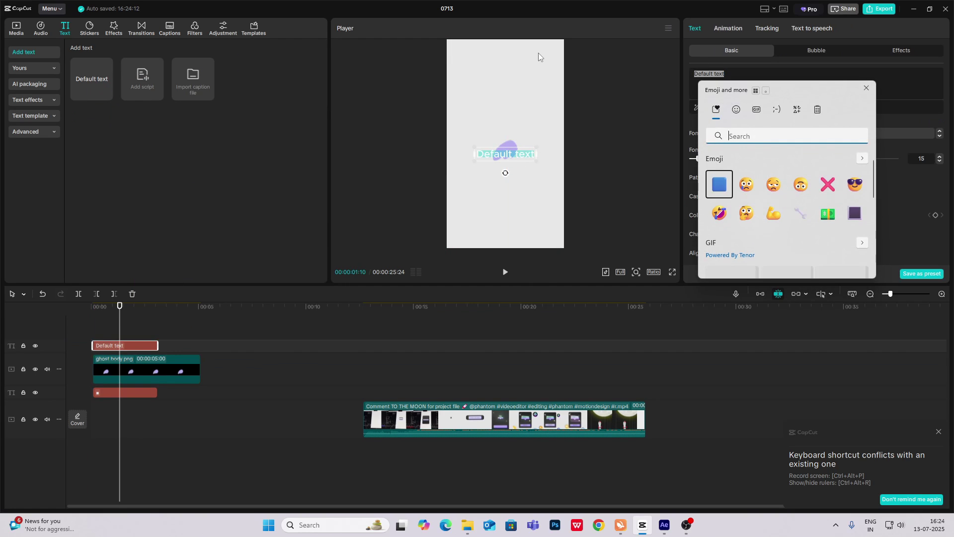
click(795, 113)
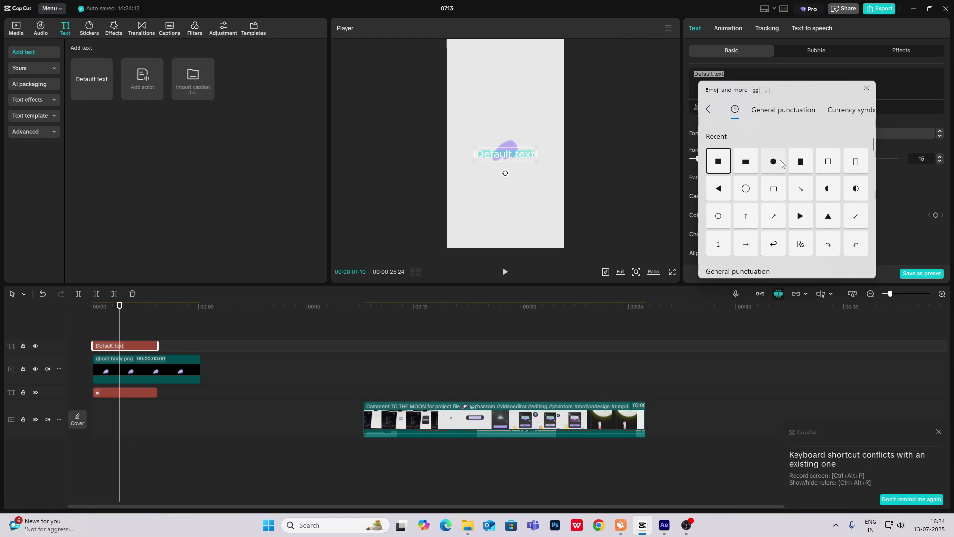
click(718, 160)
Enlarge the new square until it surrounds the ghost and colour it dark grey 222222.
click(498, 144)
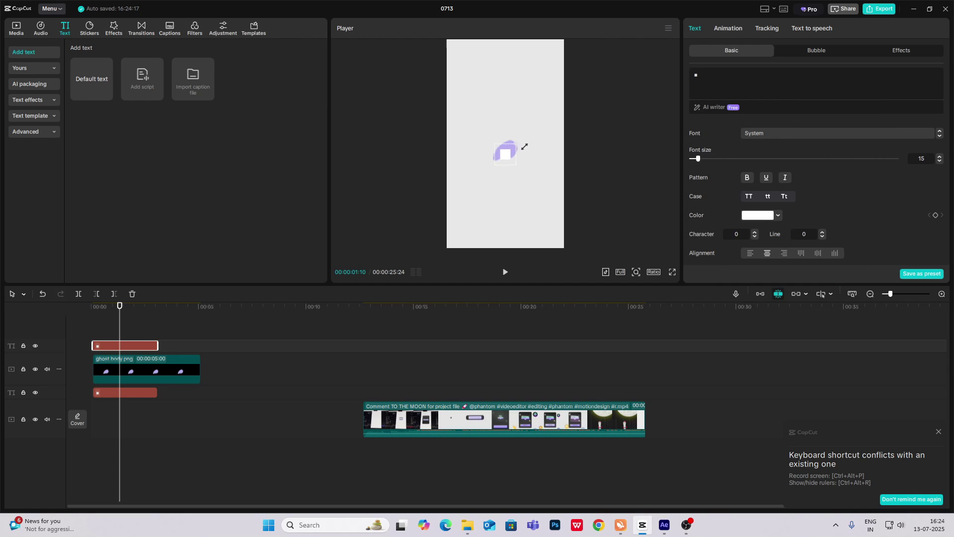
click(753, 216)
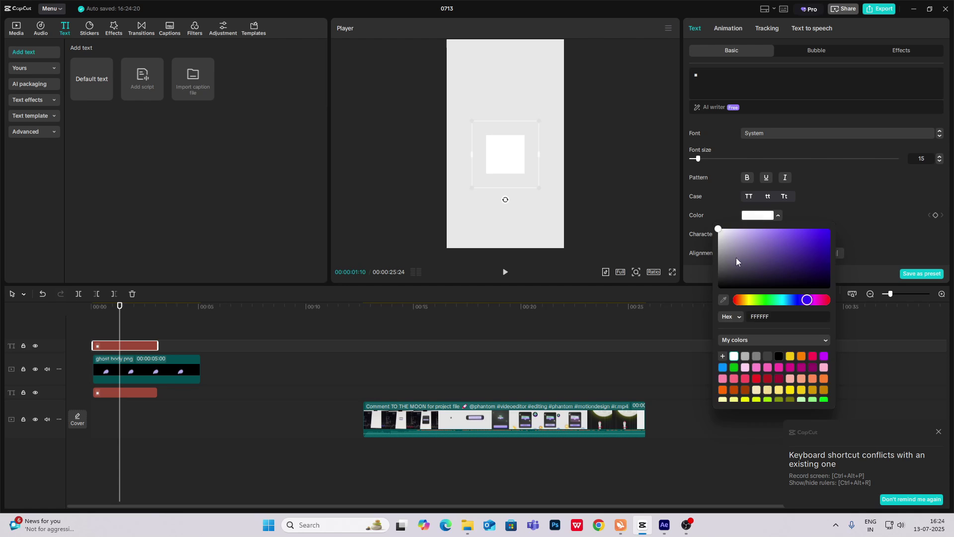
drag(736, 257, 705, 280)
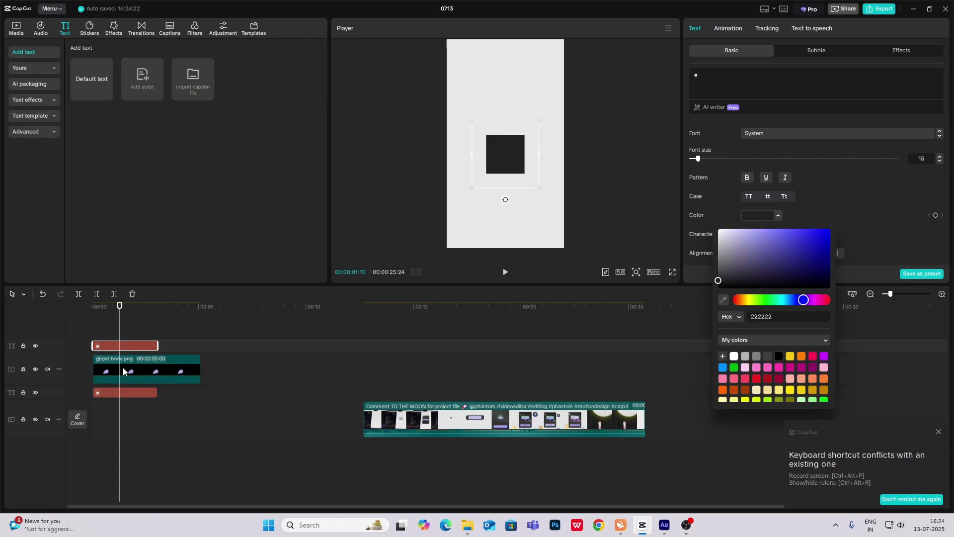
Move the ghost body.png clip to a track above the dark square and centre the ghost on the square.
drag(123, 372, 120, 343)
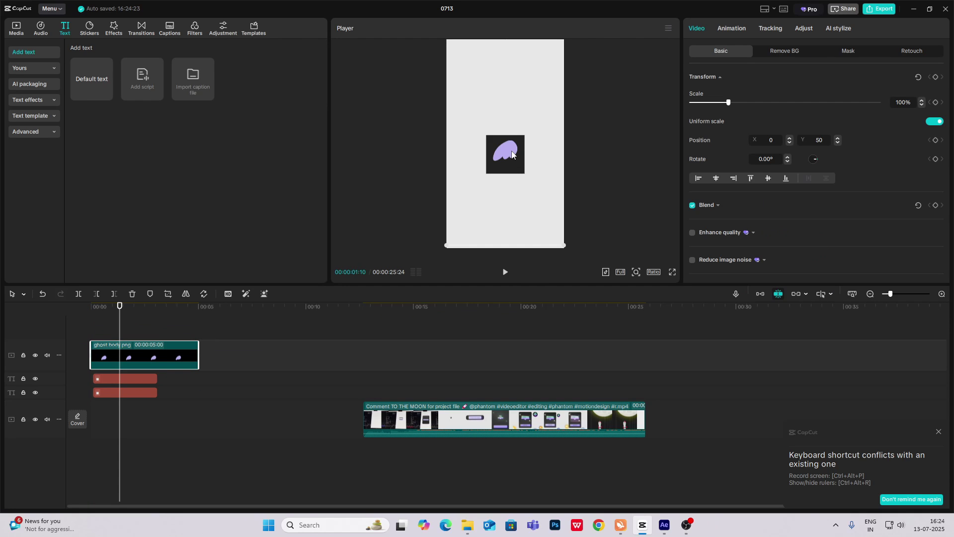
drag(511, 155, 512, 157)
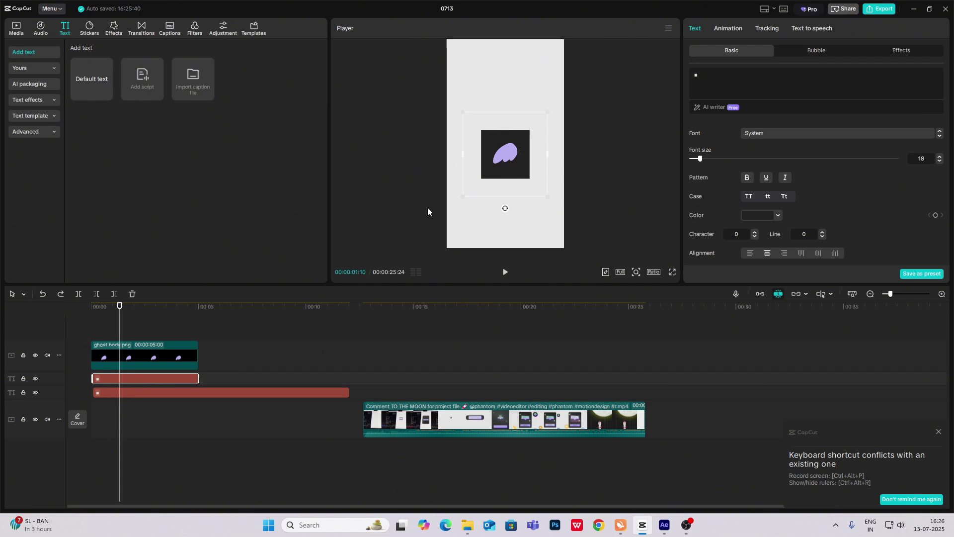
Turn the dark square clip into a compound clip and apply a Rectangle mask to it.
key(alt+g)
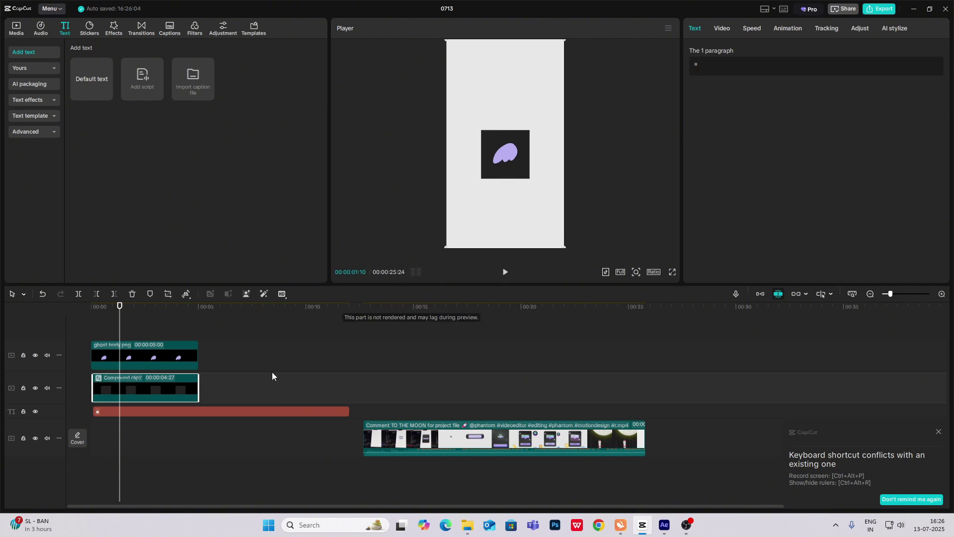
click(724, 30)
click(847, 53)
click(716, 94)
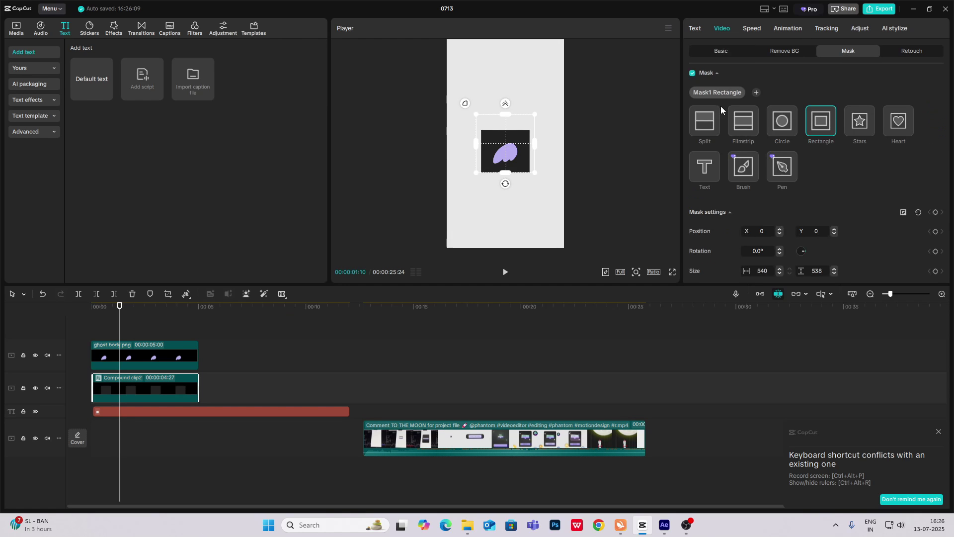
Fit the rectangle mask to the dark square at about 439 by 437, Y -118, and round its corners.
drag(514, 155, 514, 168)
drag(535, 126, 531, 129)
scroll(770, 238, down, 1)
scroll(731, 229, down, 2)
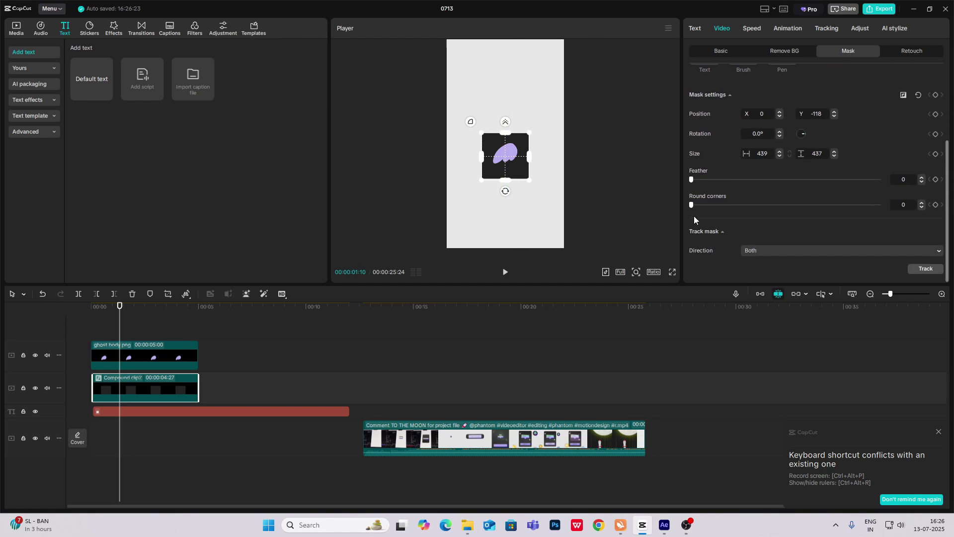
drag(693, 205, 752, 204)
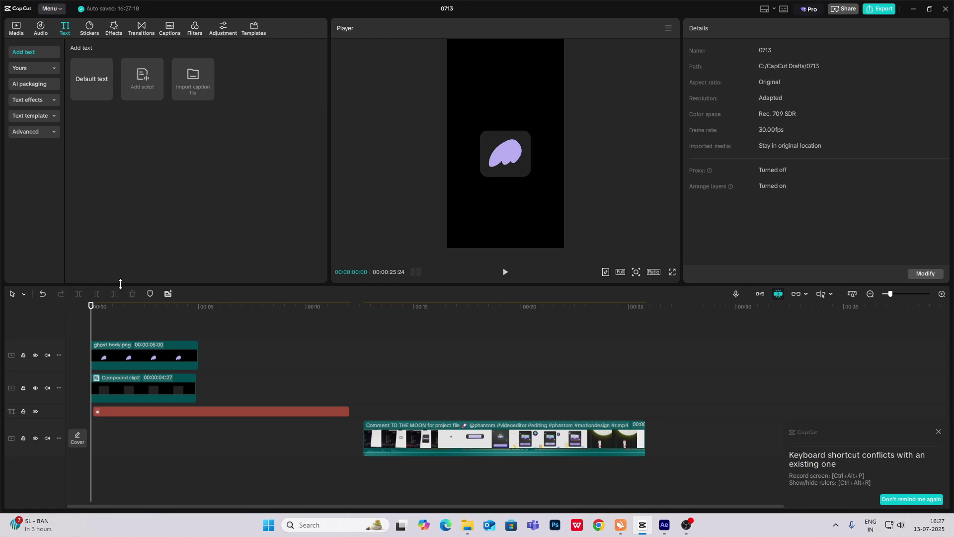
Add a text clip above the ghost, extend it to the ghost clip's end, and replace its text with a solid circle (●).
drag(92, 78, 97, 340)
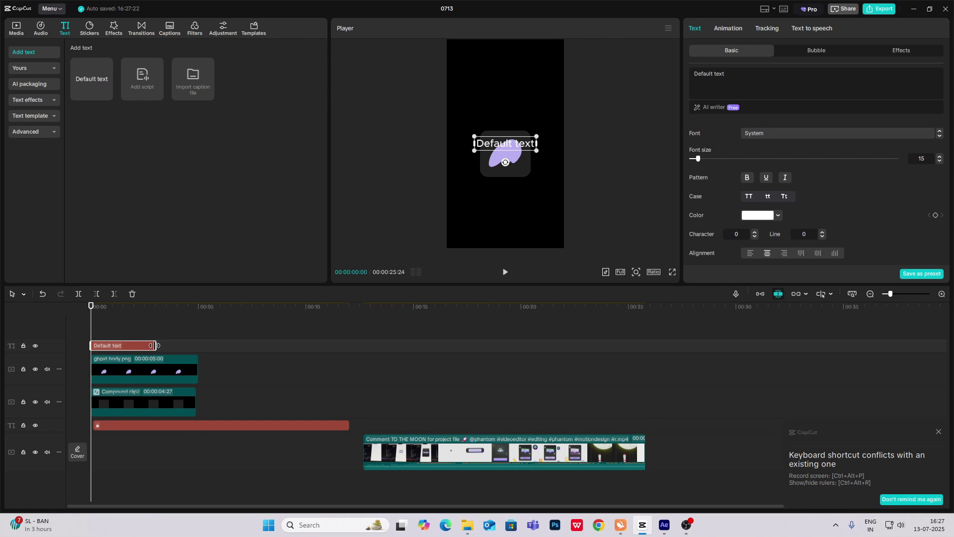
drag(156, 347, 194, 347)
click(751, 75)
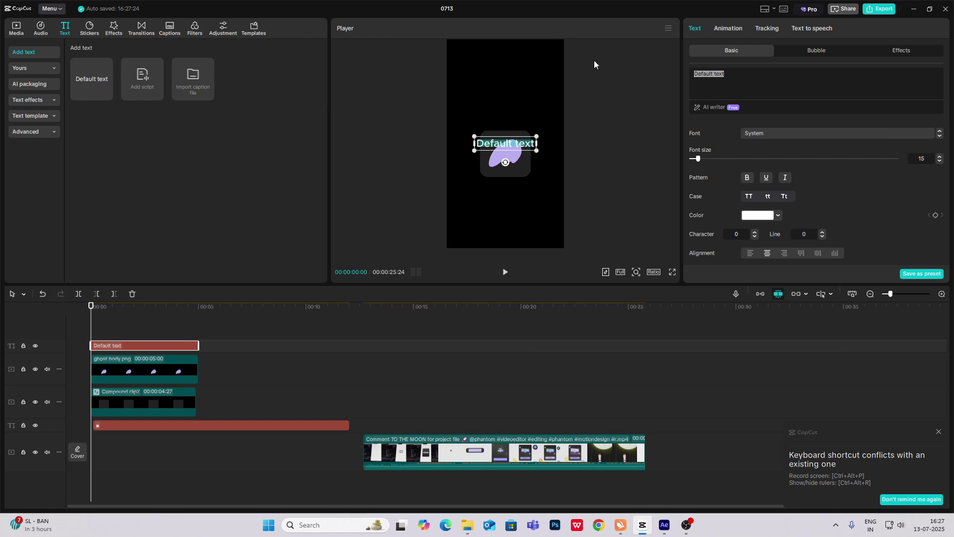
key(super+period)
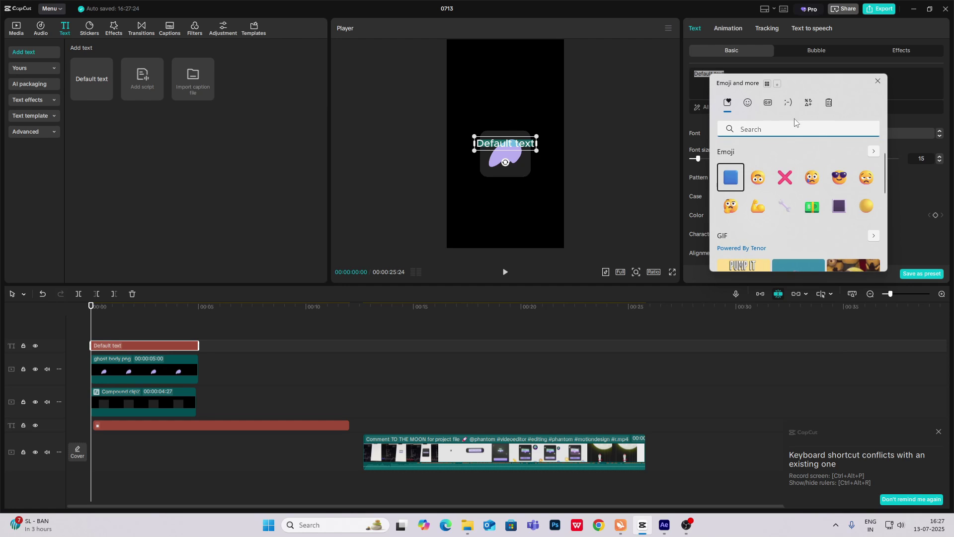
click(808, 103)
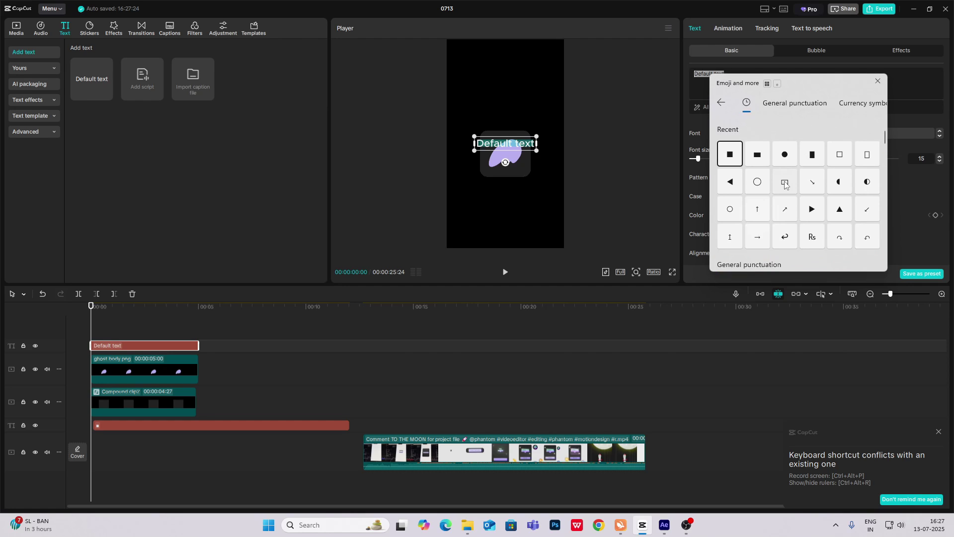
click(785, 154)
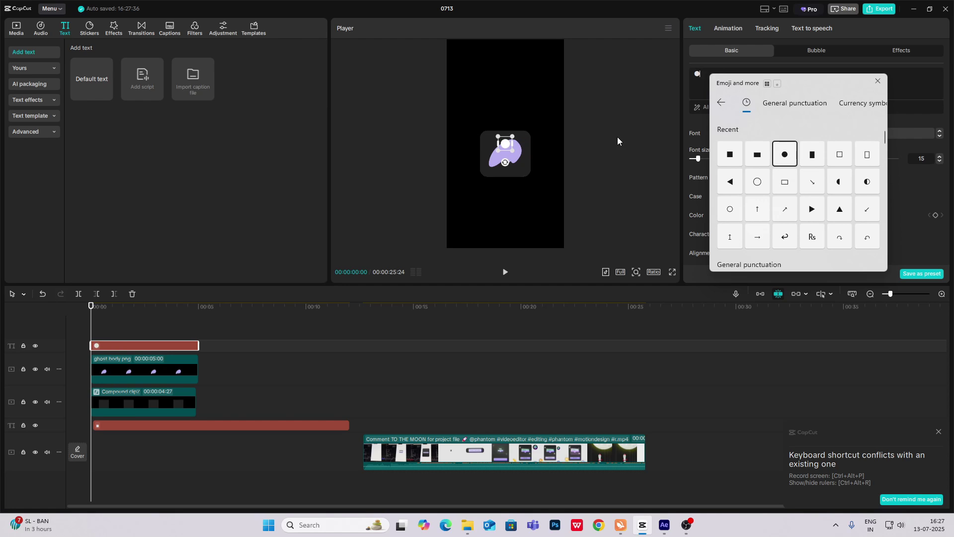
click(617, 136)
Colour the circle black (000000), shrink it, and place it on the ghost's head as the first eye.
click(754, 216)
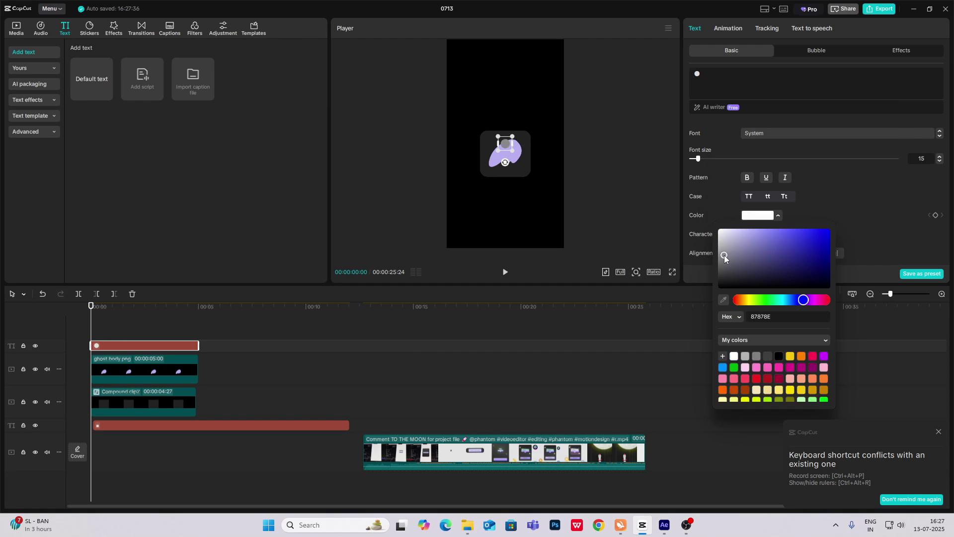
click(718, 288)
click(636, 273)
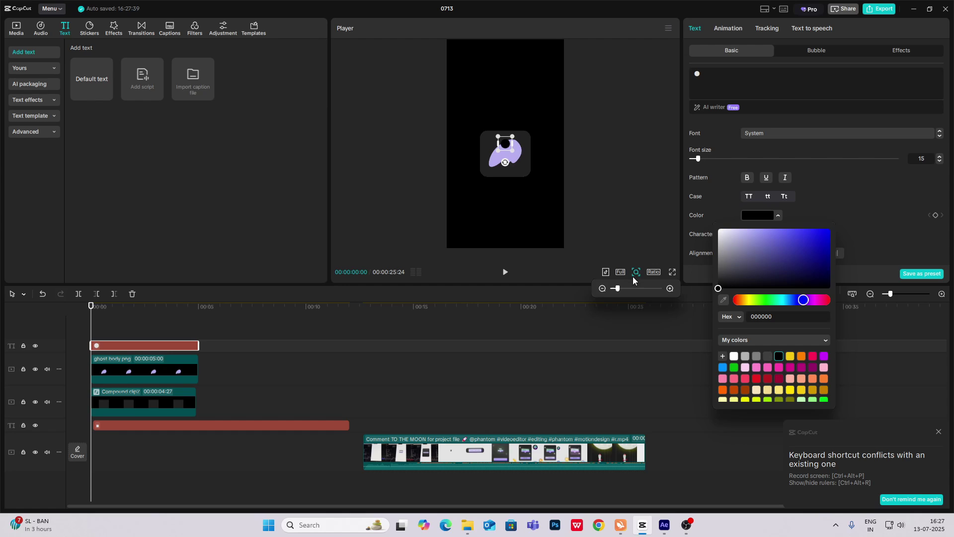
drag(616, 289, 648, 290)
drag(527, 122, 515, 148)
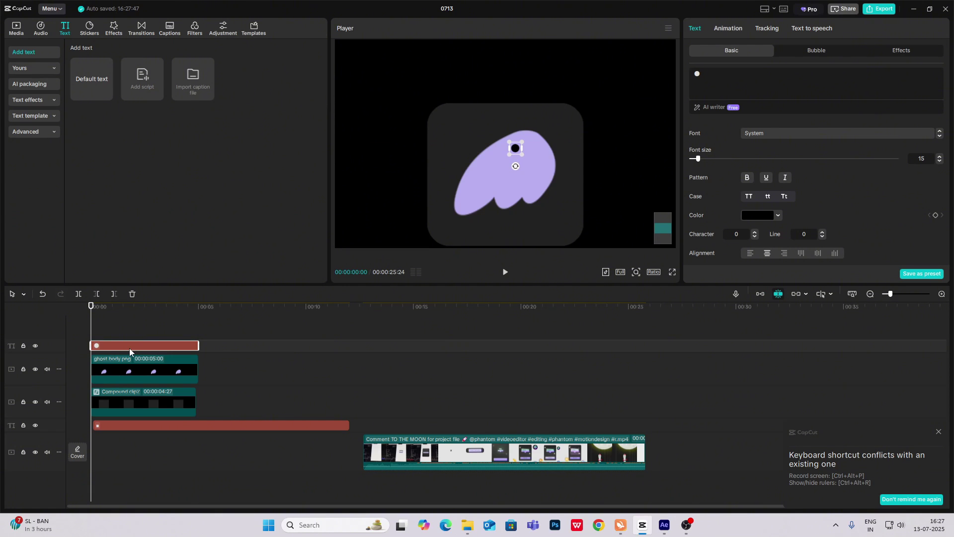
Duplicate the black eye and place the copy just to the right of the first one.
key(ctrl+c)
key(ctrl+v)
drag(518, 154, 532, 154)
click(636, 272)
drag(652, 288, 617, 289)
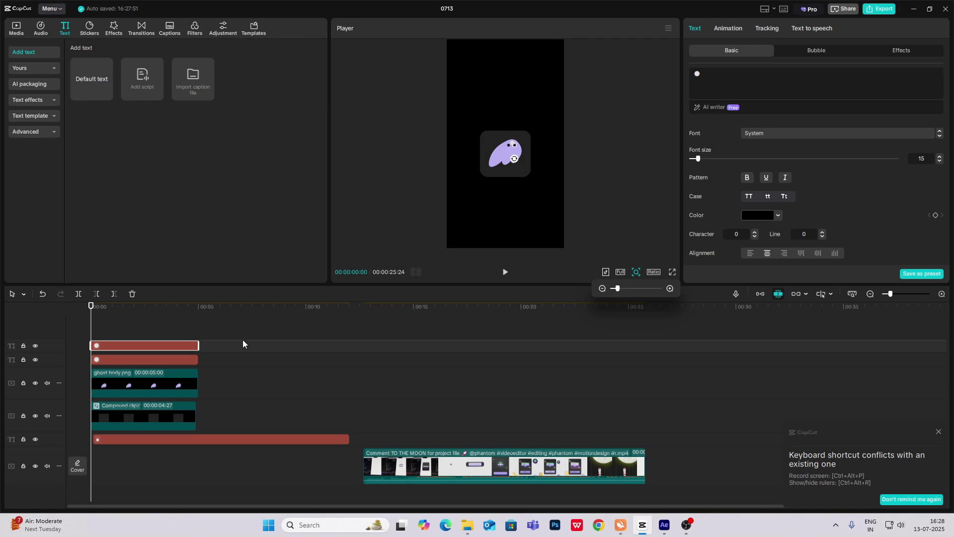
Extend both eye clips and the ghost body clip to about 33 seconds and combine them into one compound clip.
drag(261, 340, 193, 382)
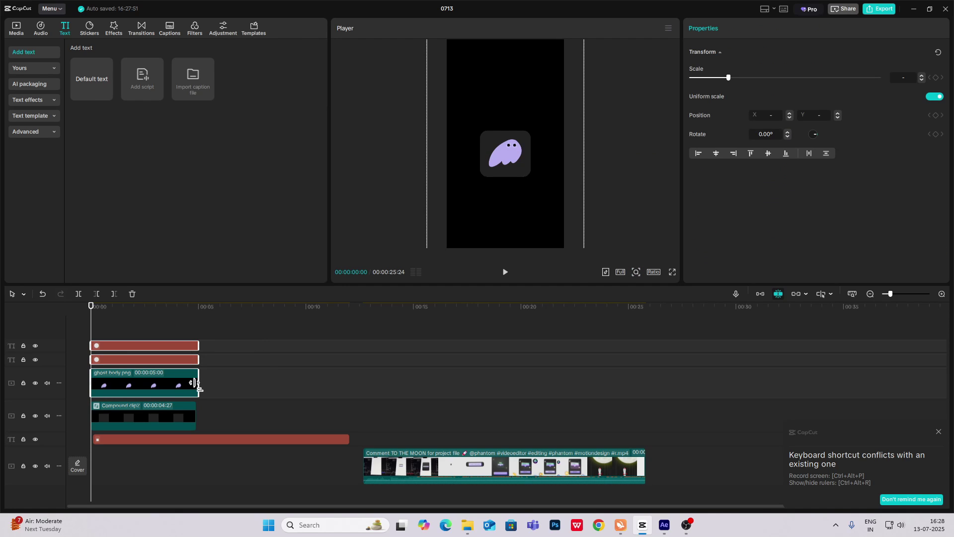
click(202, 385)
drag(234, 346, 812, 390)
key(alt+g)
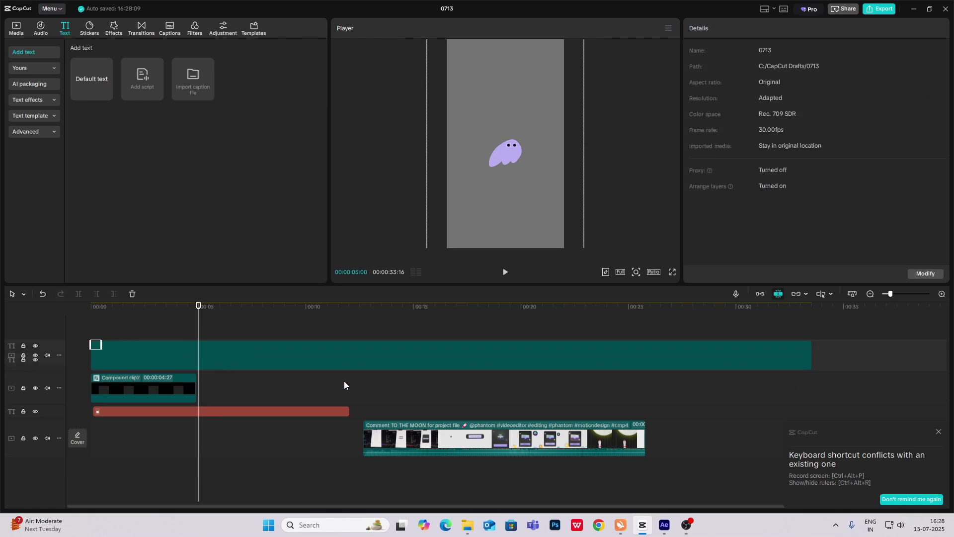
Split the ghost compound clip at 00:00:04:27, where the dark square clip ends, and combine its first part with the square into a compound clip.
click(143, 330)
drag(142, 330, 70, 335)
click(98, 339)
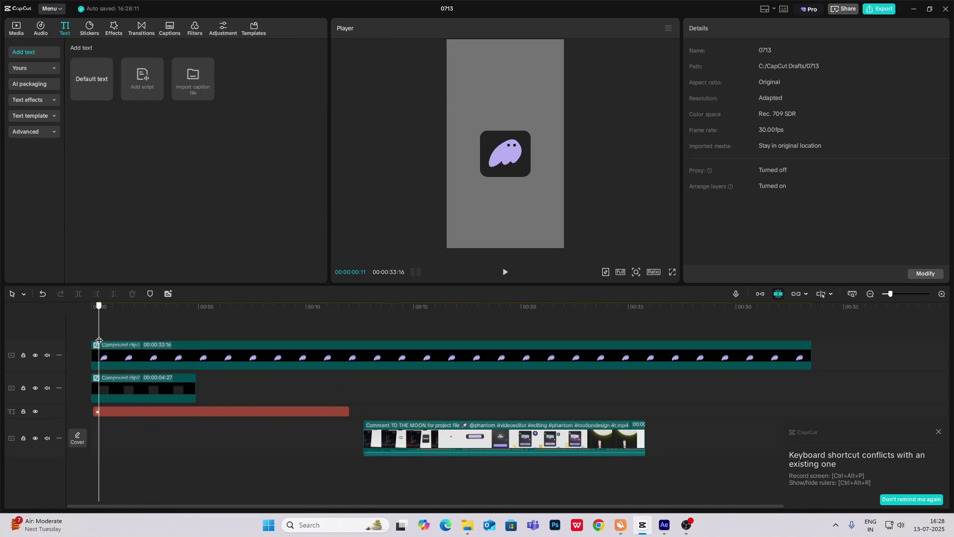
click(135, 339)
drag(135, 339, 195, 346)
click(211, 355)
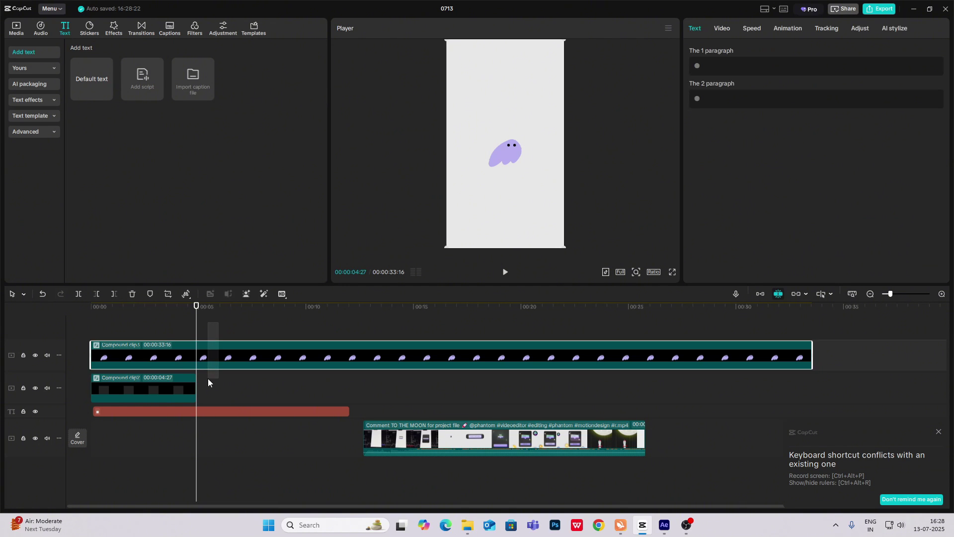
key(ctrl+b)
drag(123, 323, 110, 391)
key(alt+g)
Set the combined logo clip's scale to 1% at 00:00:00:00 and add transform keyframes there.
click(130, 350)
drag(128, 351, 112, 363)
click(138, 395)
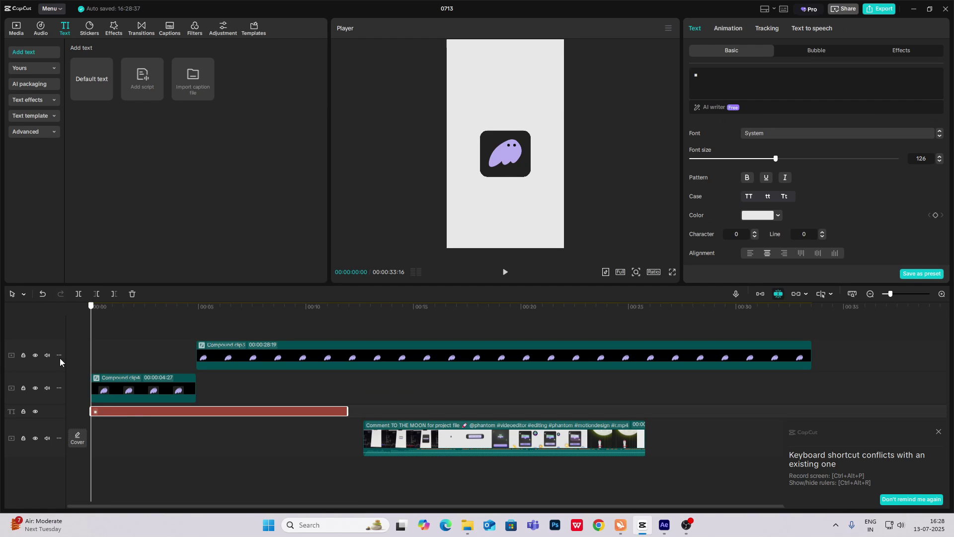
drag(728, 105, 685, 120)
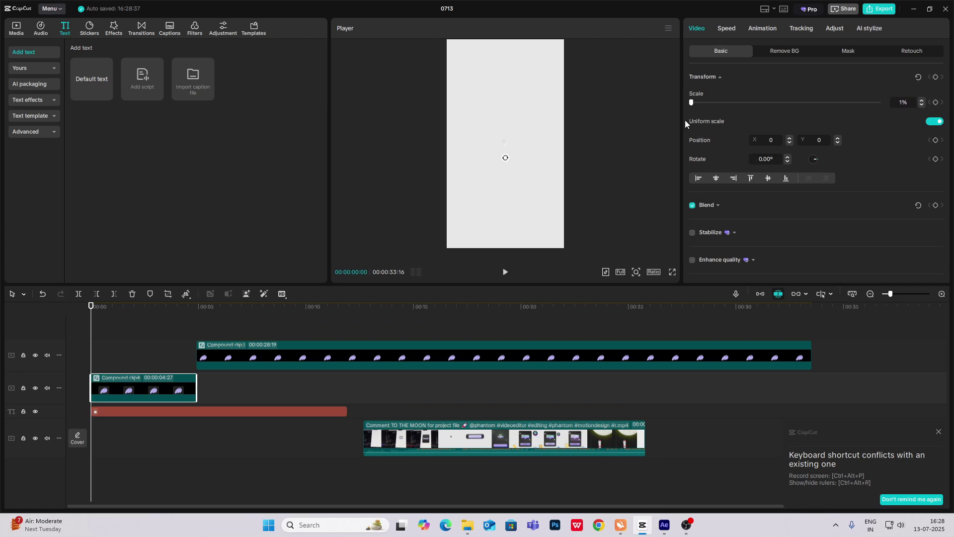
click(935, 77)
Add transform keyframes at 00:00:01:07 on the combined logo clip and set the scale to 100%.
drag(90, 351, 117, 365)
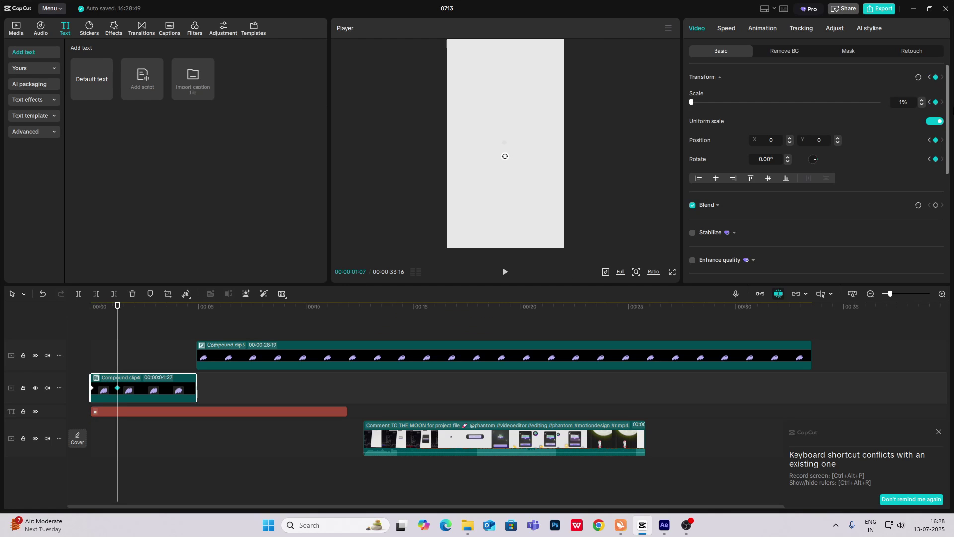
click(909, 101)
text(100)
Rotate the combined logo clip to 30° at its opening keyframe and check a frame partway through the entrance.
click(149, 364)
drag(148, 364, 91, 371)
click(111, 386)
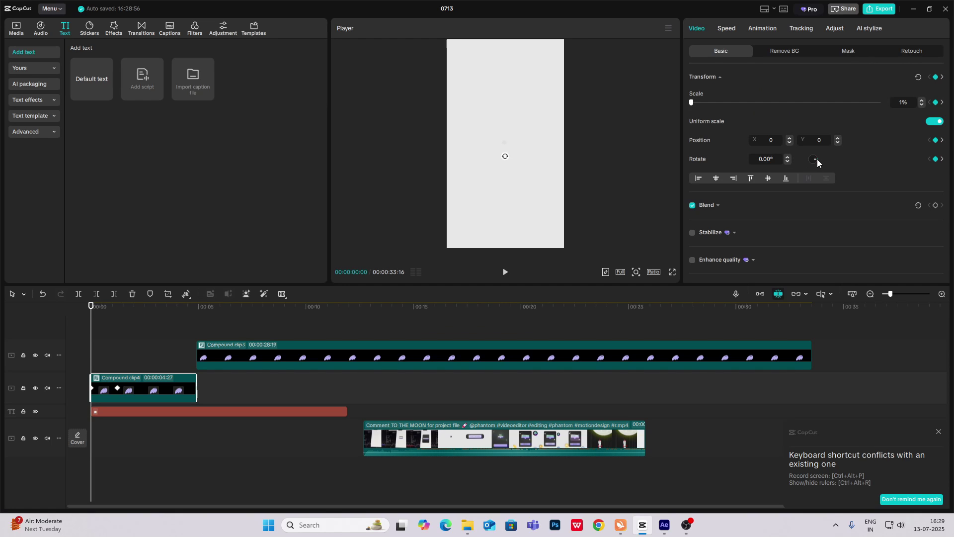
drag(817, 159, 794, 168)
text(0)
click(100, 364)
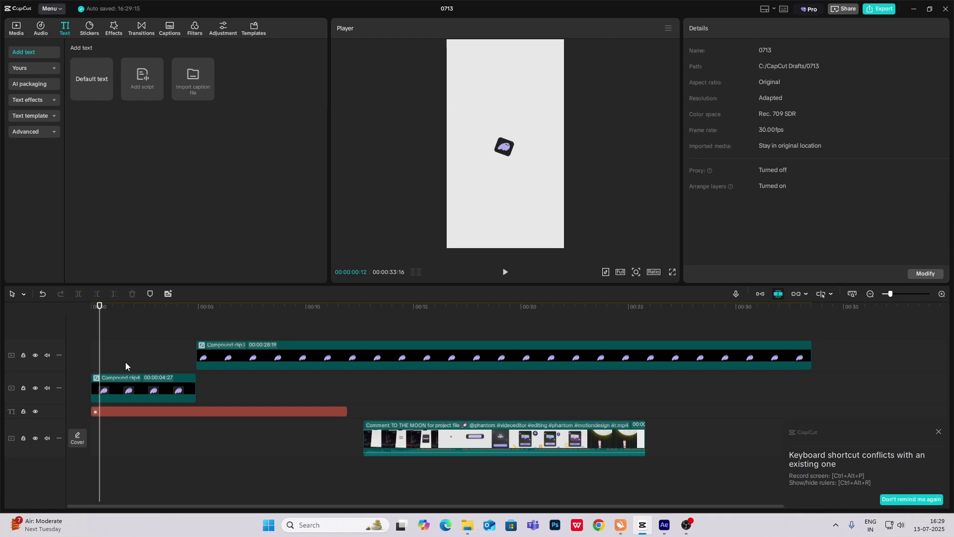
Show the combined logo clip's keyframe graph and apply the Rebound Out preset curve to its scale animation.
drag(101, 356, 92, 358)
click(122, 386)
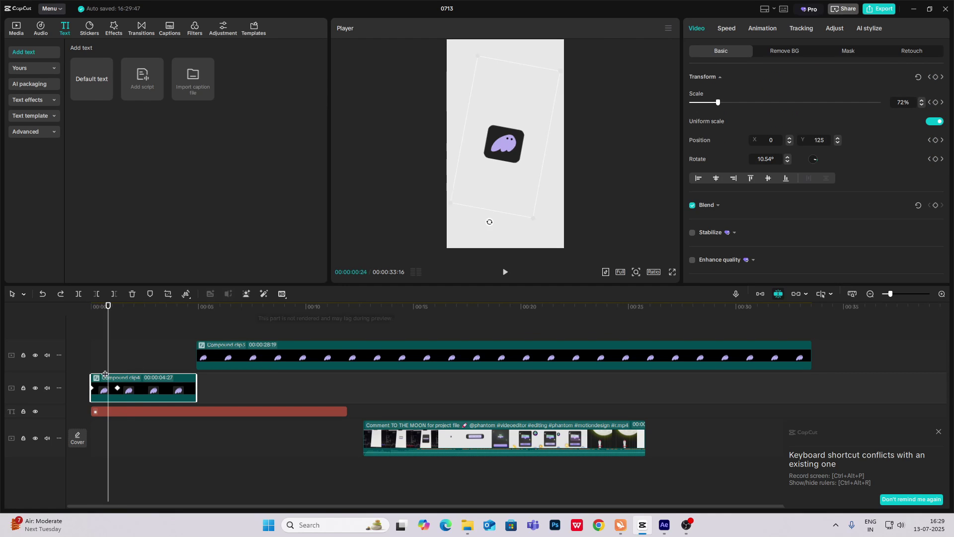
drag(106, 366, 125, 370)
click(138, 381)
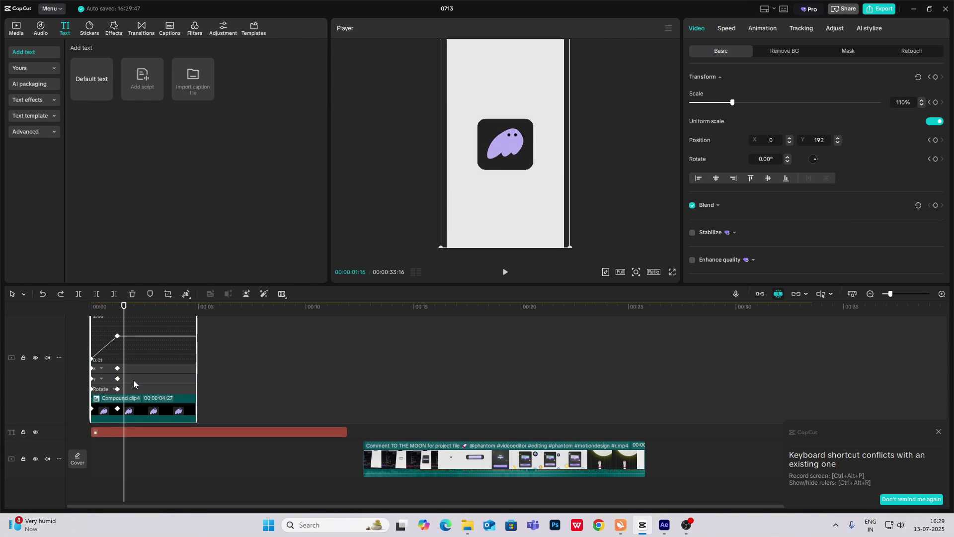
click(941, 294)
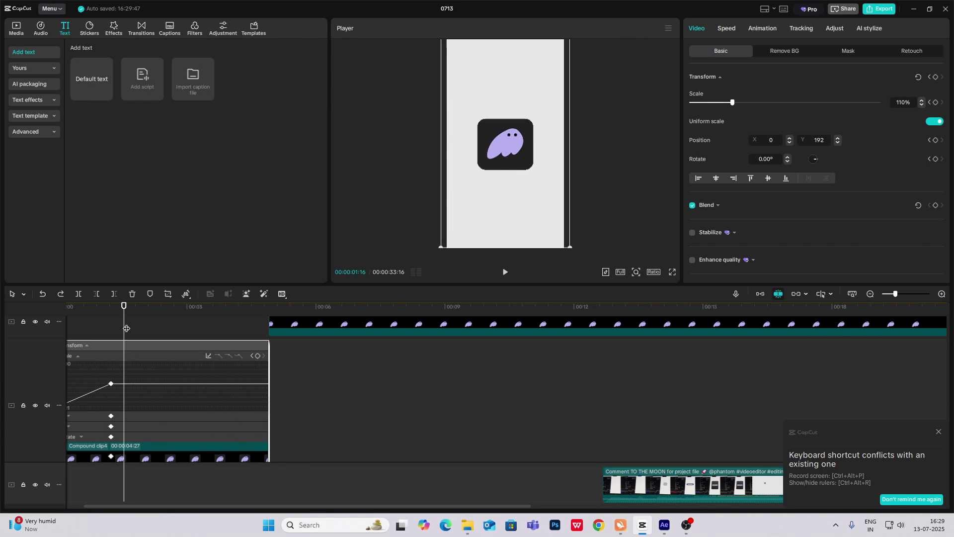
drag(125, 326, 58, 348)
click(122, 396)
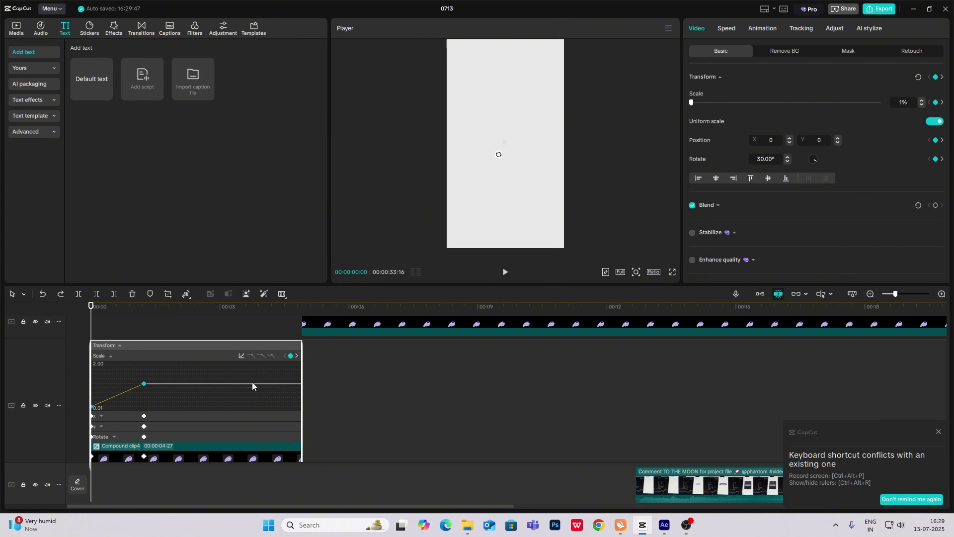
click(243, 357)
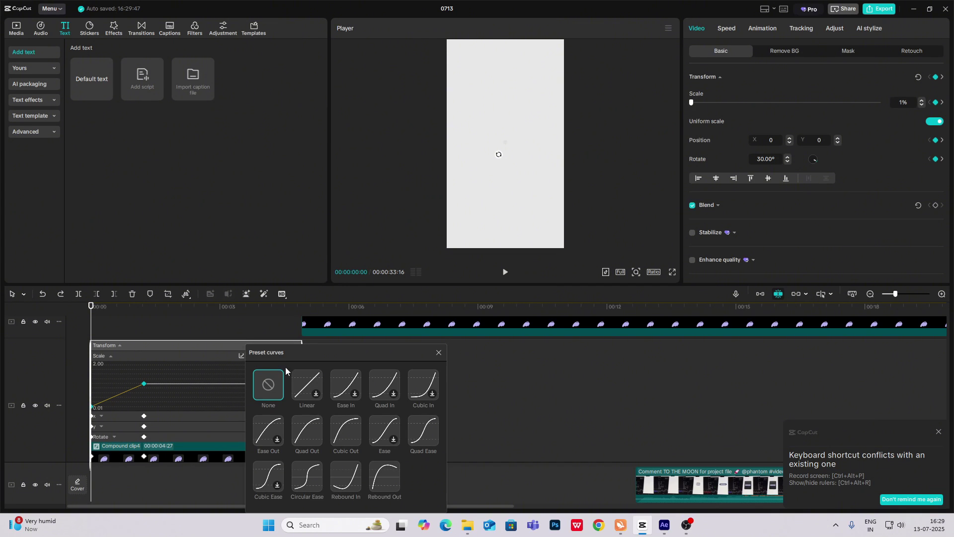
click(353, 479)
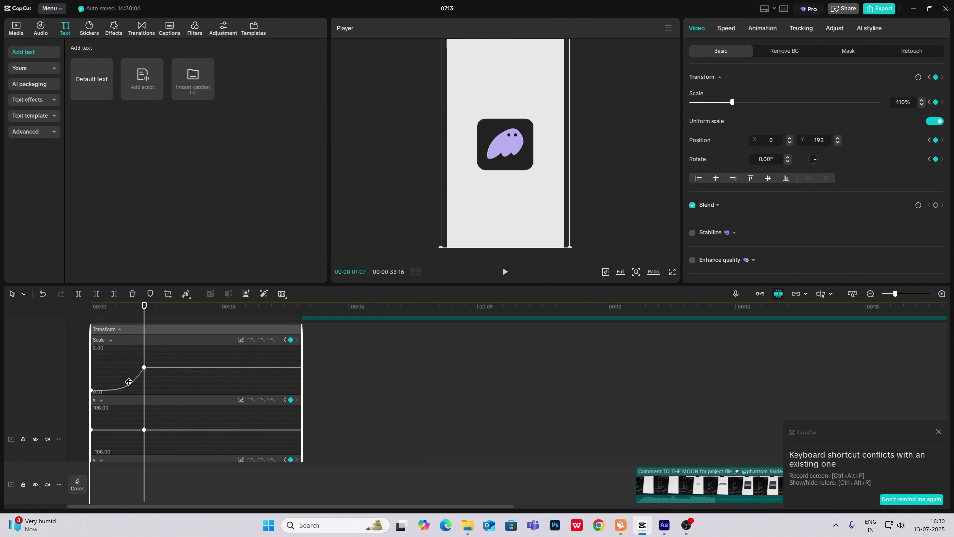
click(240, 341)
click(395, 459)
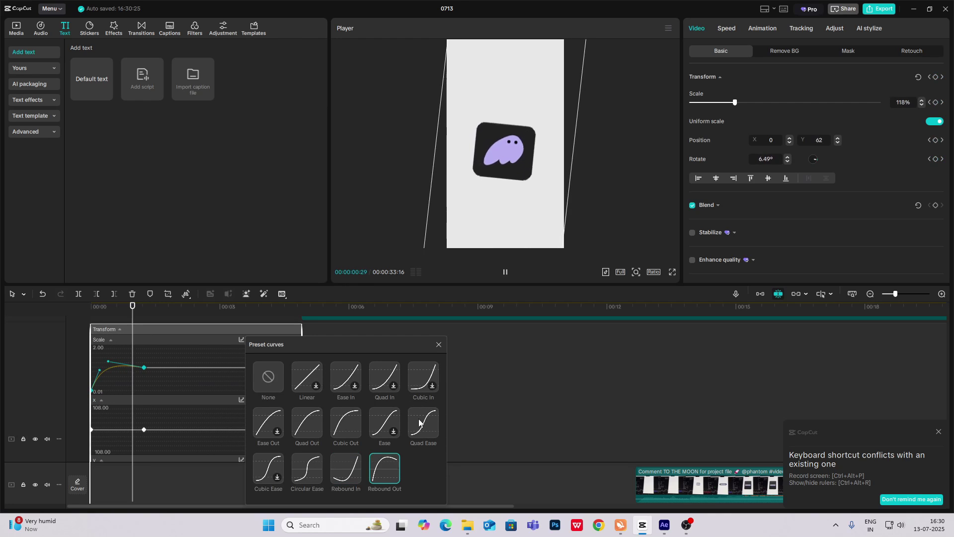
click(439, 344)
Apply the Rebound Out preset curve to the combined logo clip's rotation animation and collapse the keyframe graph.
scroll(129, 413, down, 4)
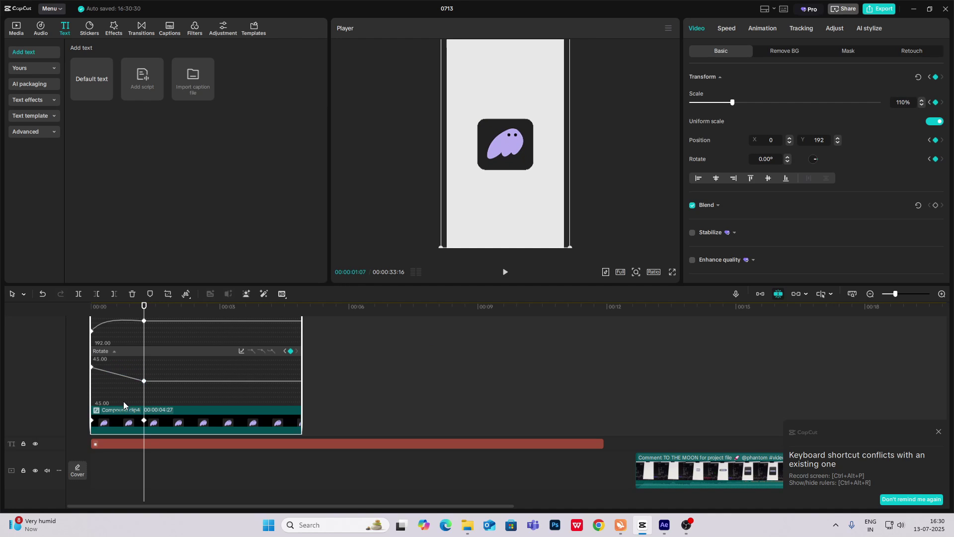
click(131, 378)
click(241, 351)
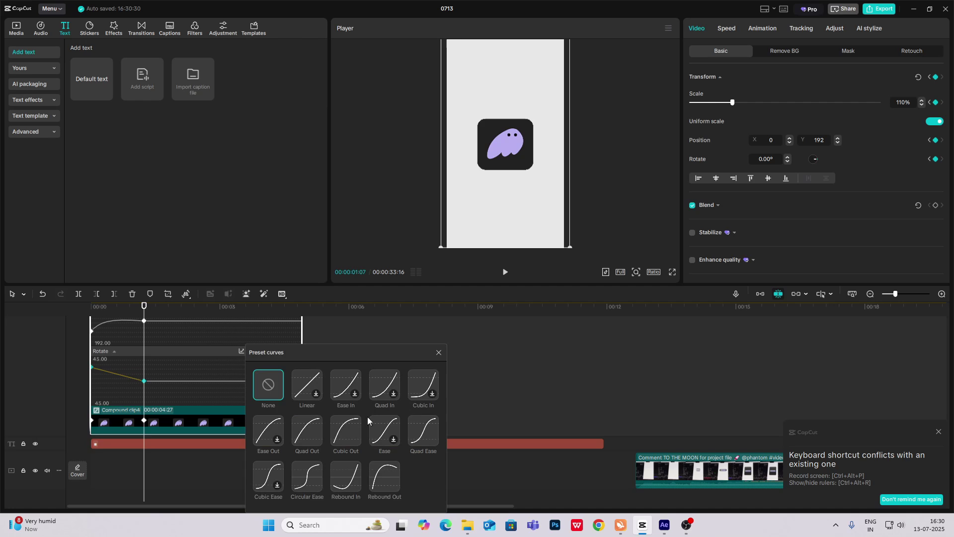
click(383, 476)
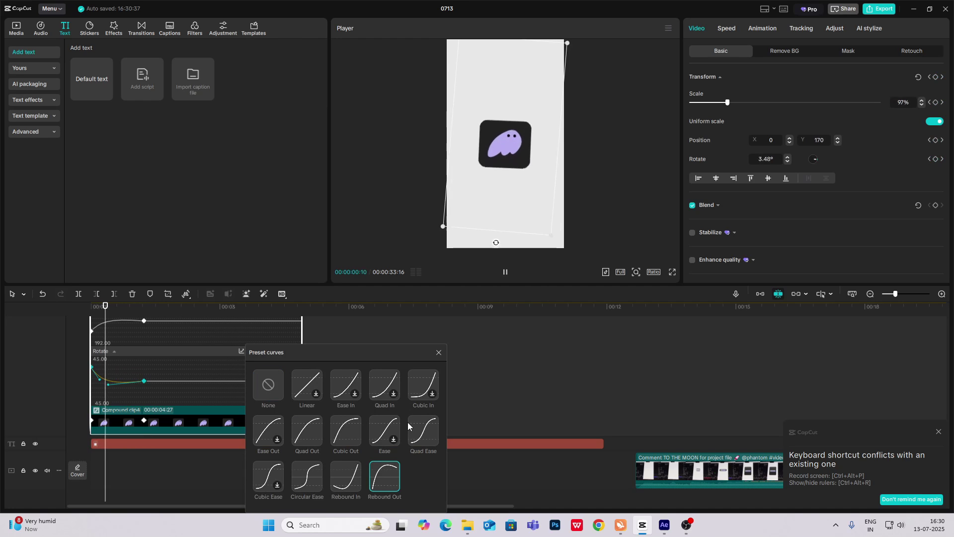
click(439, 353)
click(388, 361)
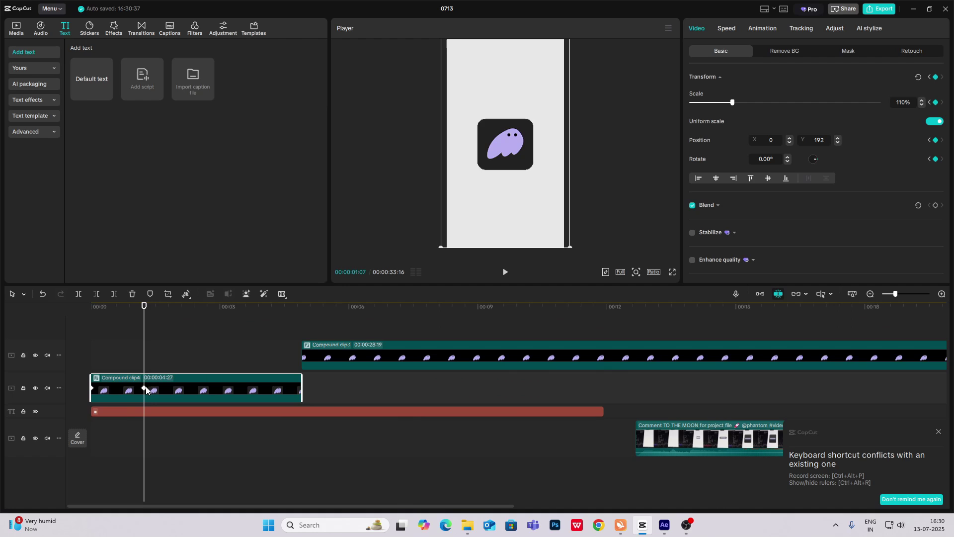
Play the logo entrance, move its end keyframe earlier to shorten the animation, and play it again.
click(113, 358)
click(76, 362)
key(space)
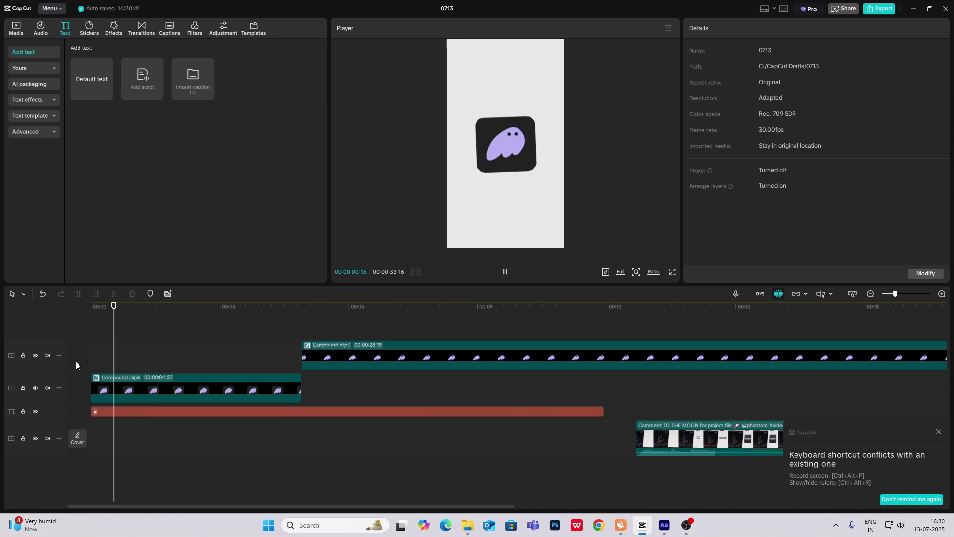
click(120, 380)
drag(120, 366, 34, 362)
key(space)
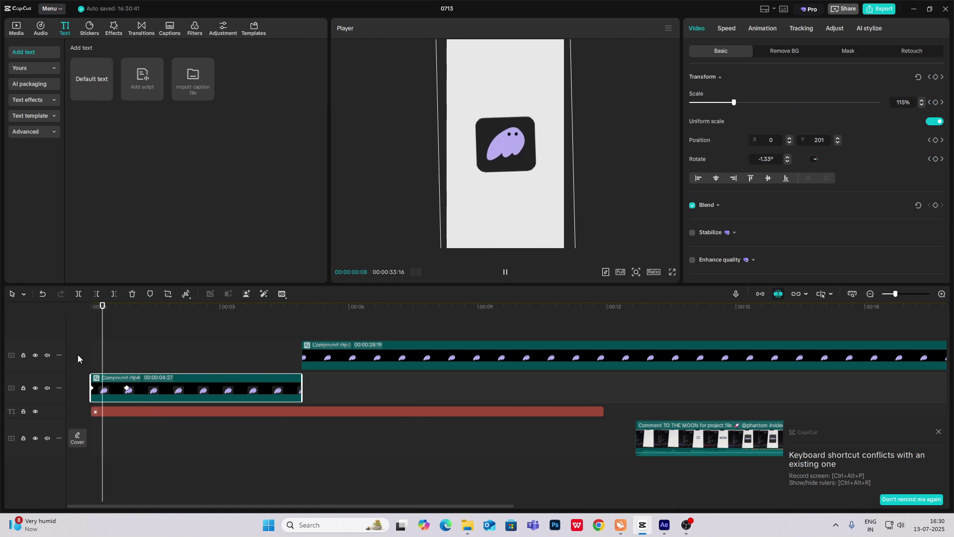
key(space)
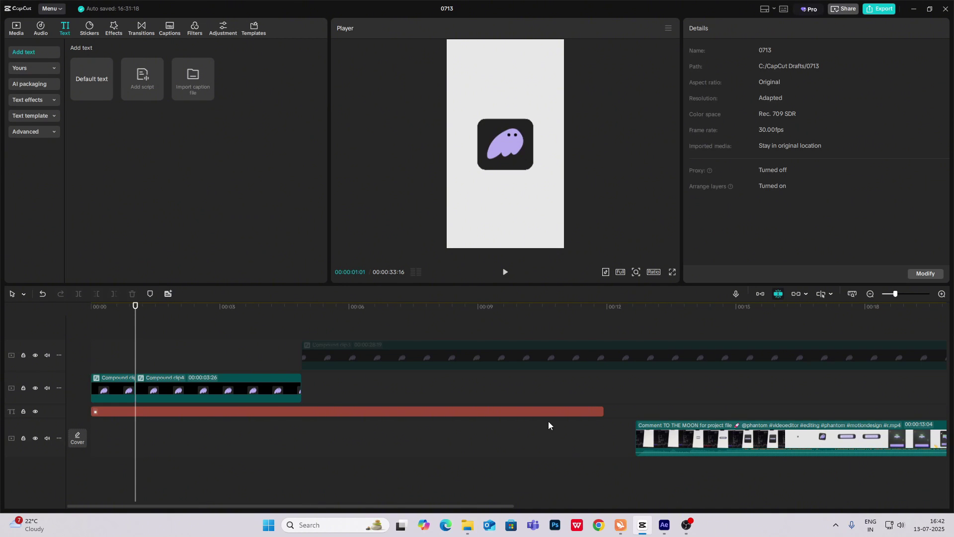
Trim the opening off the reference video clip so that it starts shortly before the logo scene.
click(758, 412)
click(795, 434)
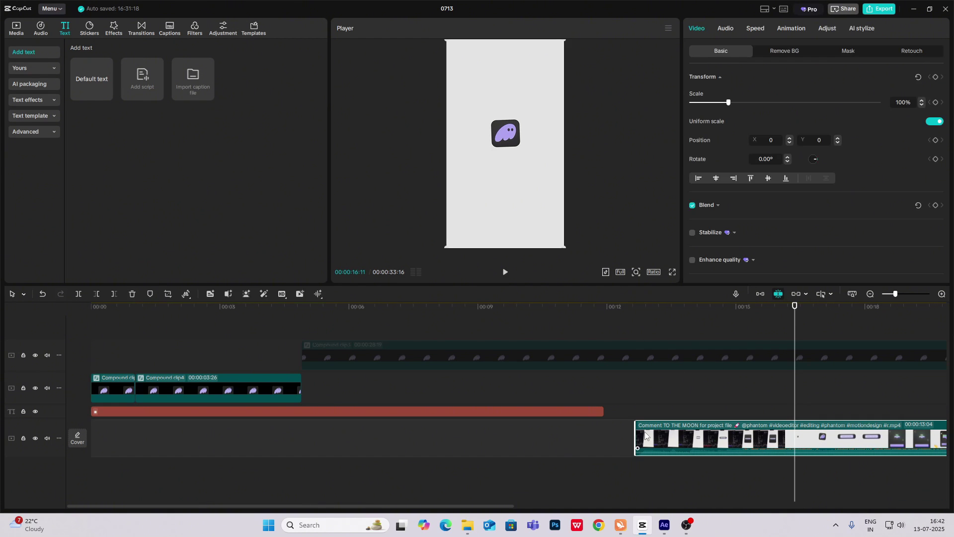
drag(637, 433, 660, 450)
Undo the compound clip on the second logo segment to separate it into ghost and dark square clips.
drag(681, 417, 184, 389)
right_click(187, 388)
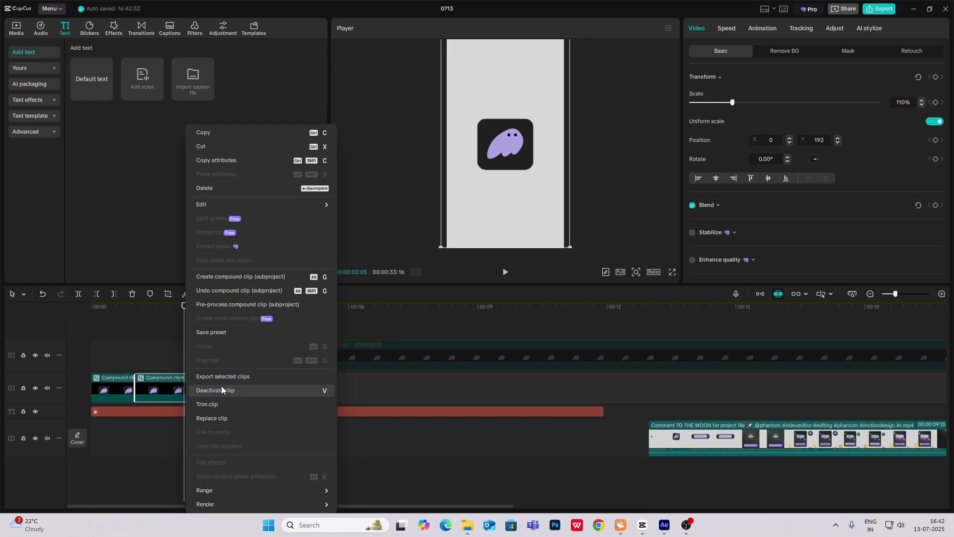
click(243, 288)
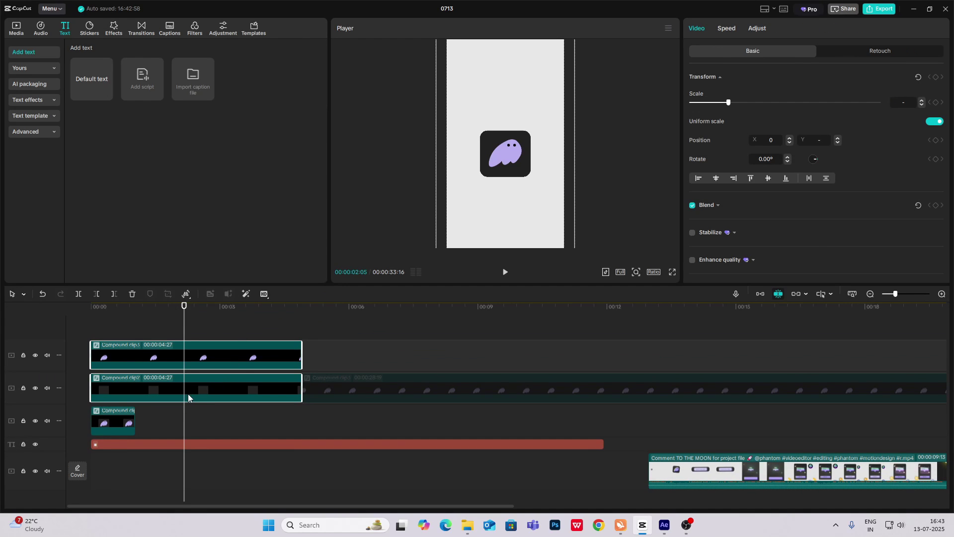
key(ctrl+b)
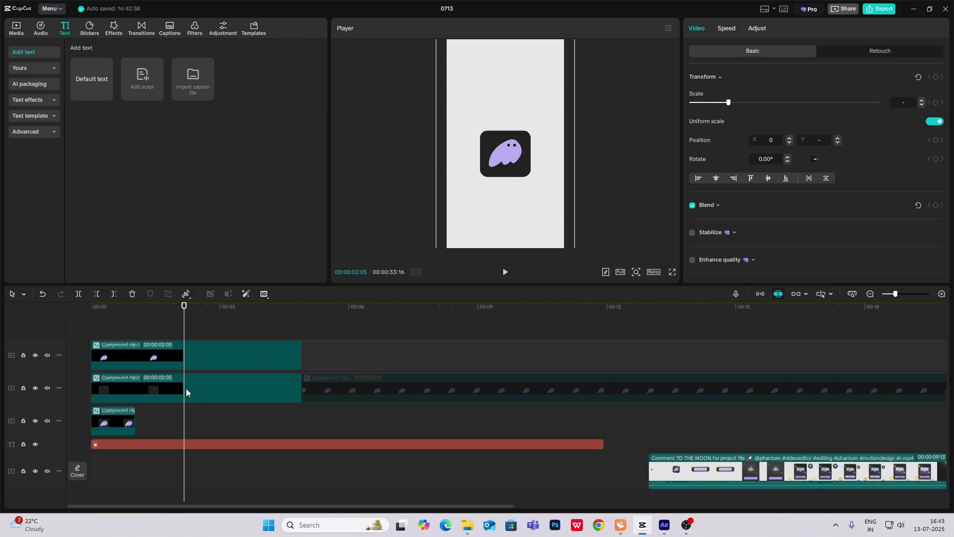
click(146, 330)
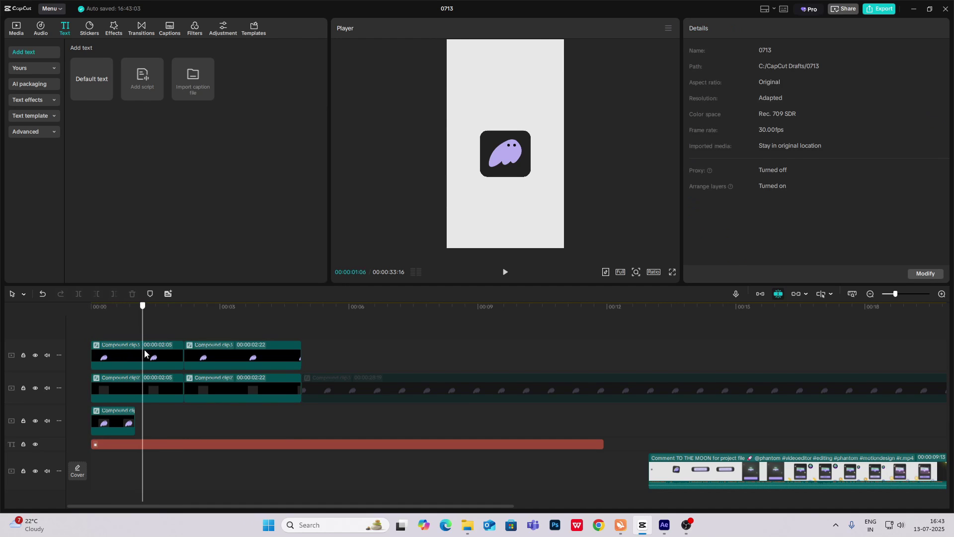
key(ctrl+z)
Trim the starts of the separated ghost and dark square clips to 00:00:01:01, where the first logo clip ends.
drag(93, 356, 134, 358)
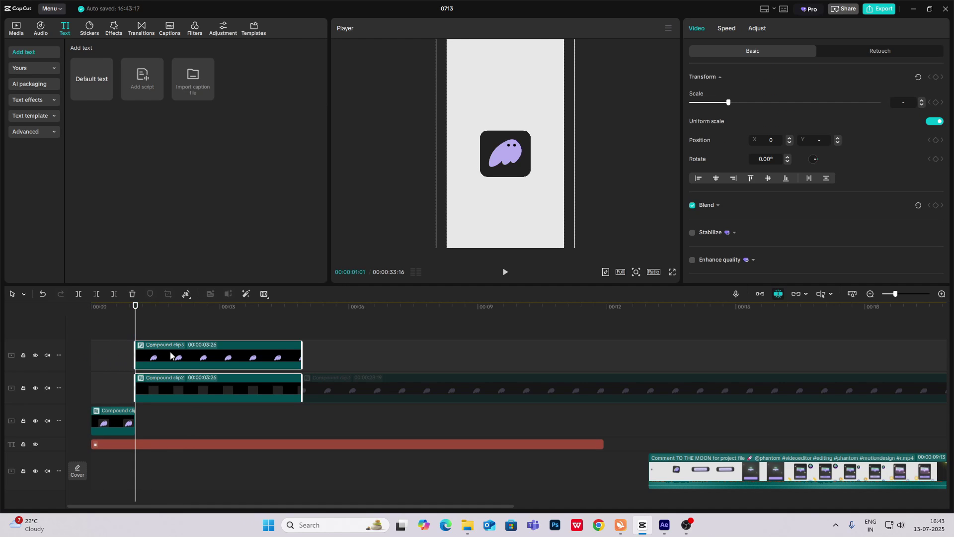
click(157, 415)
click(133, 323)
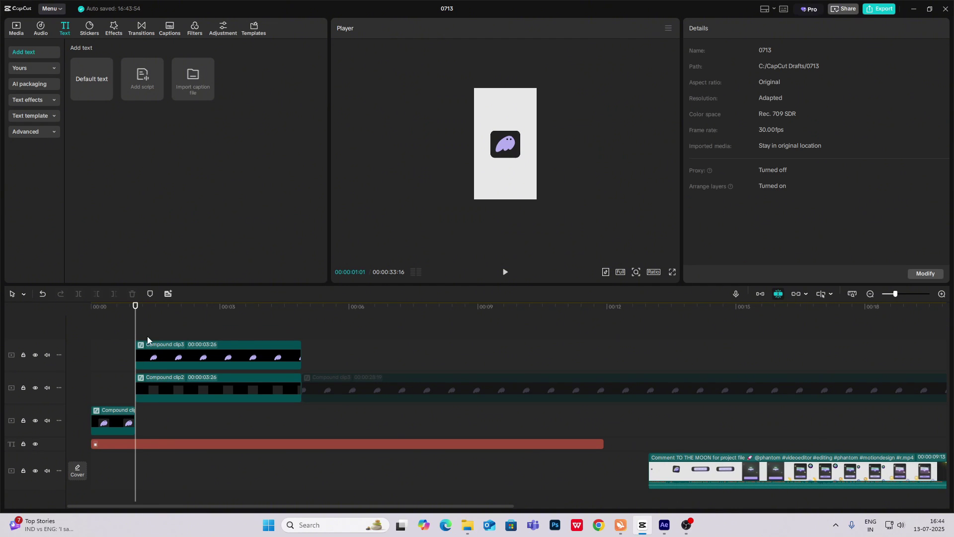
Add a scale keyframe to the dark square clip at 00:00:01:01 and turn off its uniform scaling.
click(149, 347)
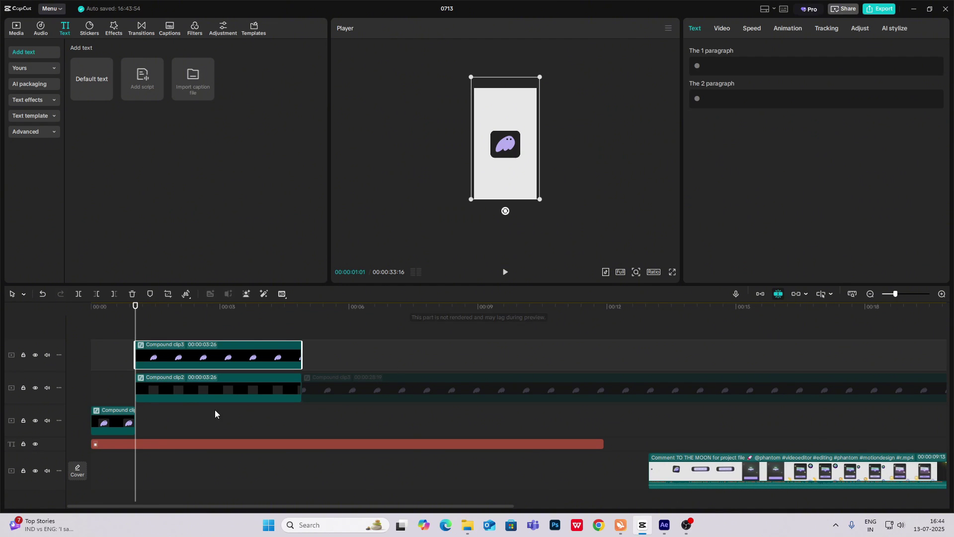
click(181, 394)
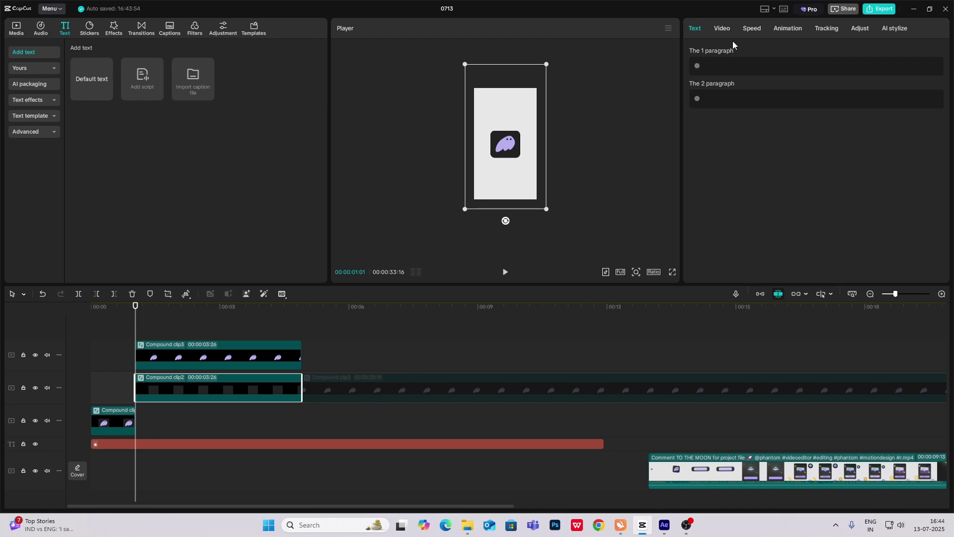
click(716, 29)
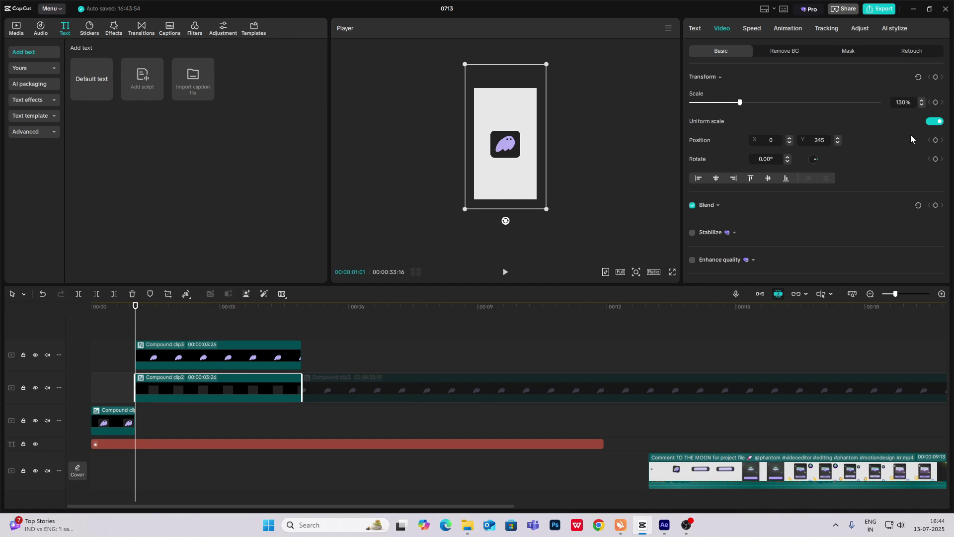
click(935, 102)
click(934, 121)
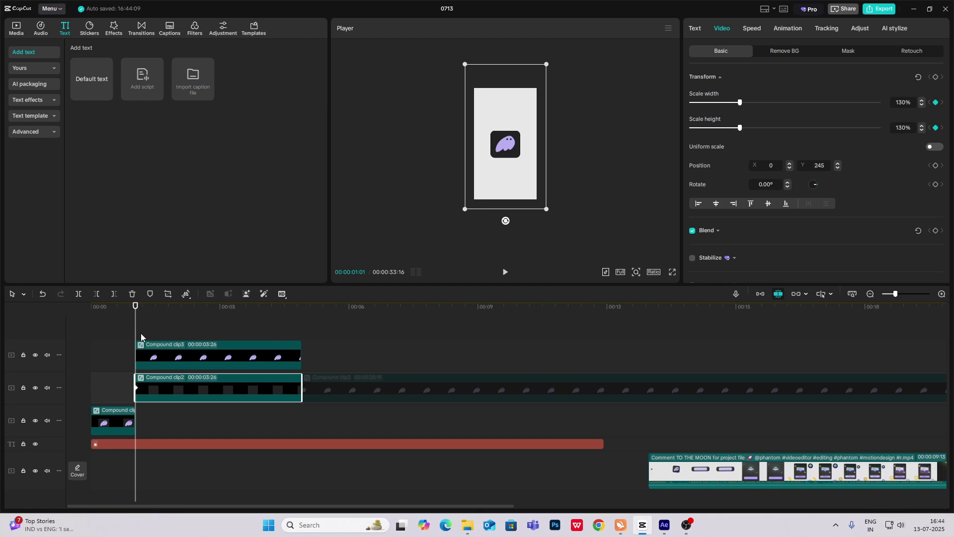
Stretch the dark square into a wide bar at 00:00:01:29 with a scale width of 231% and a scale height of 42%.
drag(137, 328, 176, 328)
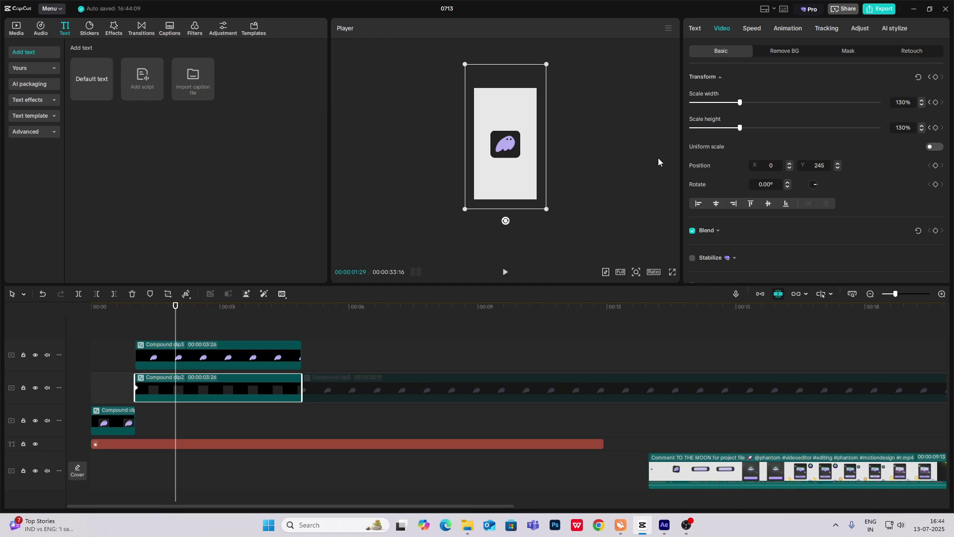
drag(733, 129, 706, 141)
key(ctrl+z)
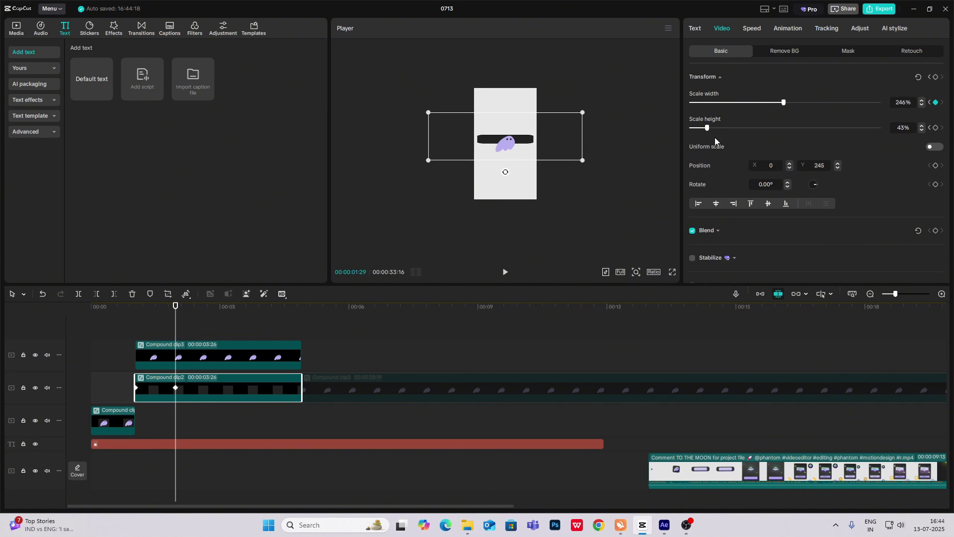
drag(784, 102, 778, 103)
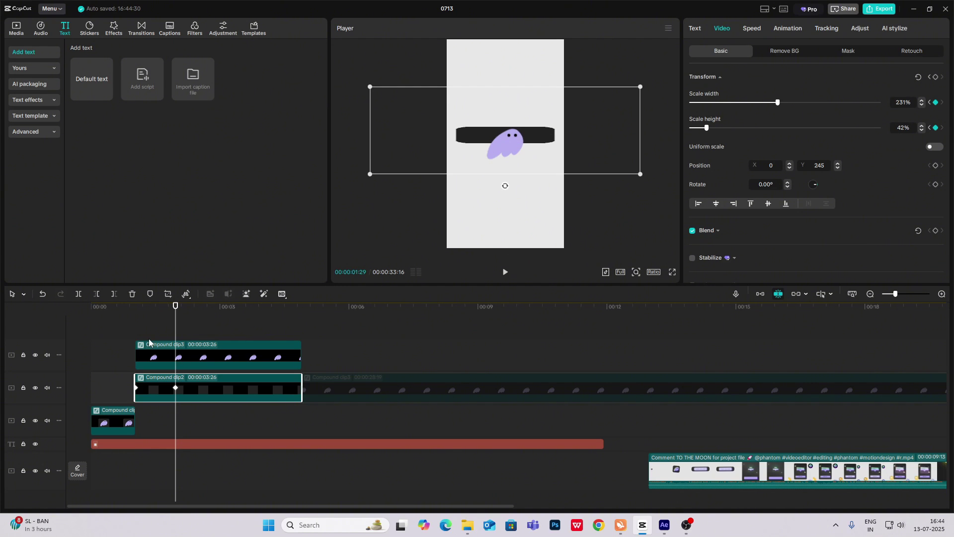
Apply the Cubic Out preset curve to the dark square clip's scale width animation.
click(136, 330)
drag(157, 342, 137, 347)
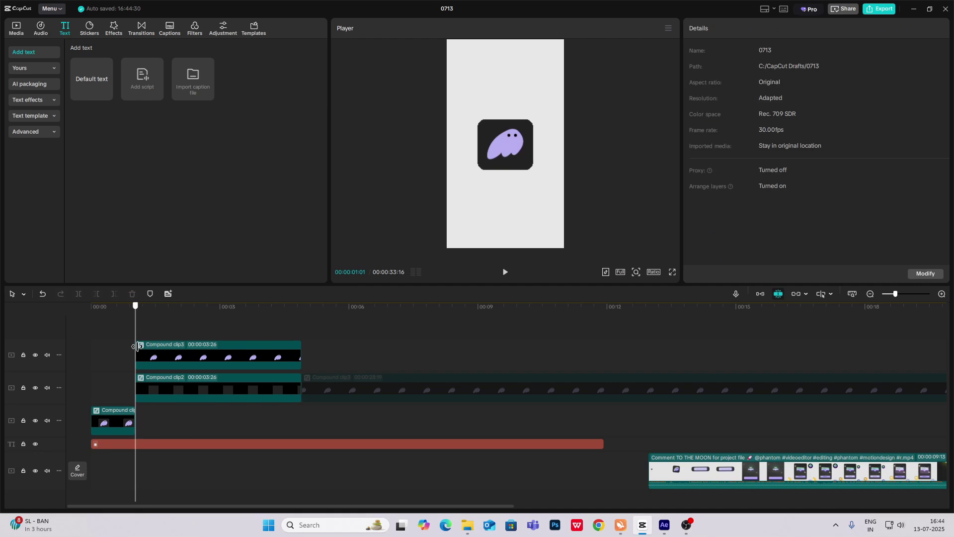
click(160, 387)
click(222, 380)
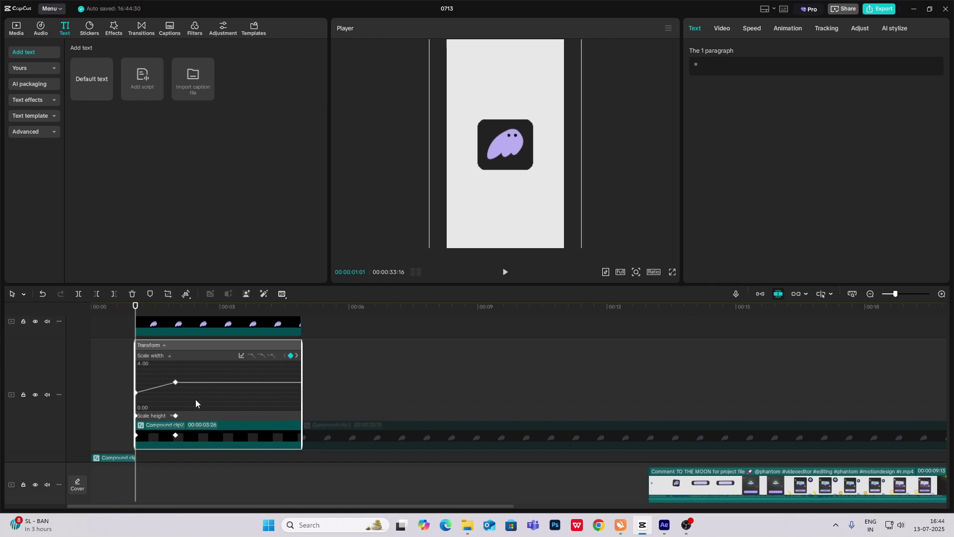
click(241, 355)
click(346, 431)
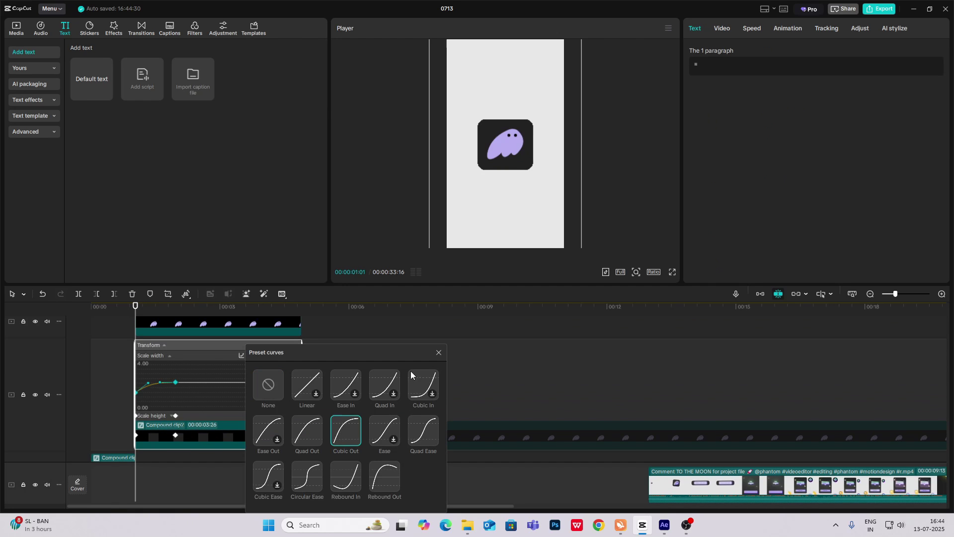
click(438, 352)
Apply the Cubic Out preset curve to the dark square's scale height animation and preview the stretch.
scroll(154, 416, down, 2)
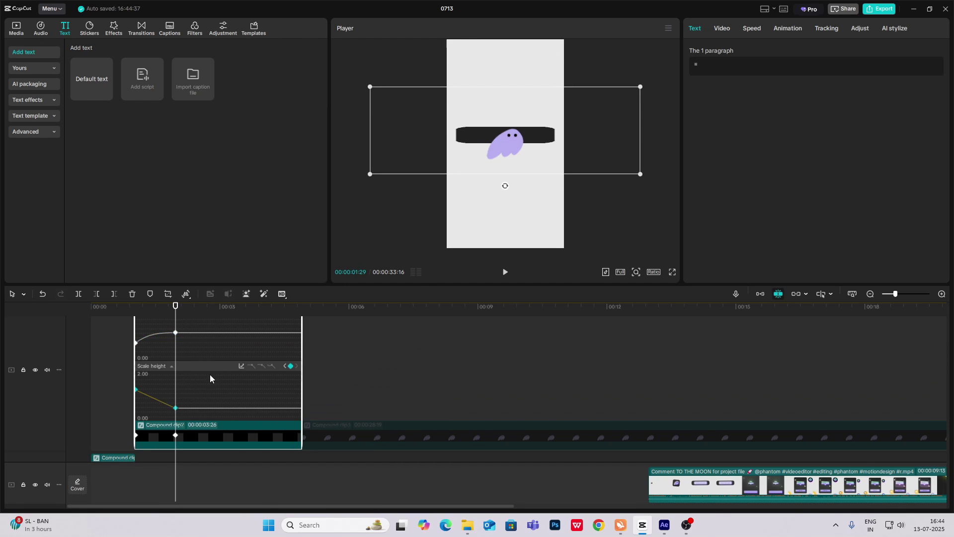
click(242, 366)
click(349, 426)
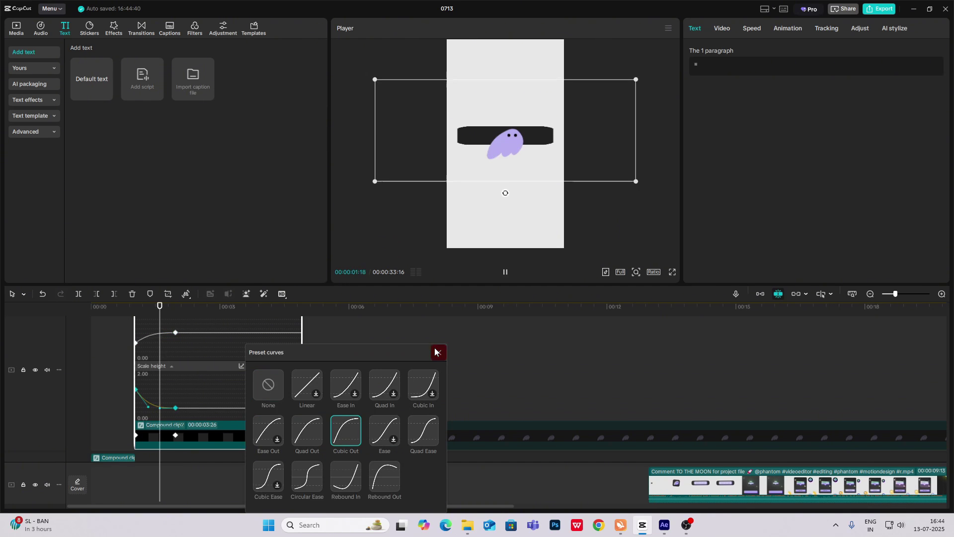
click(435, 351)
click(434, 348)
click(129, 324)
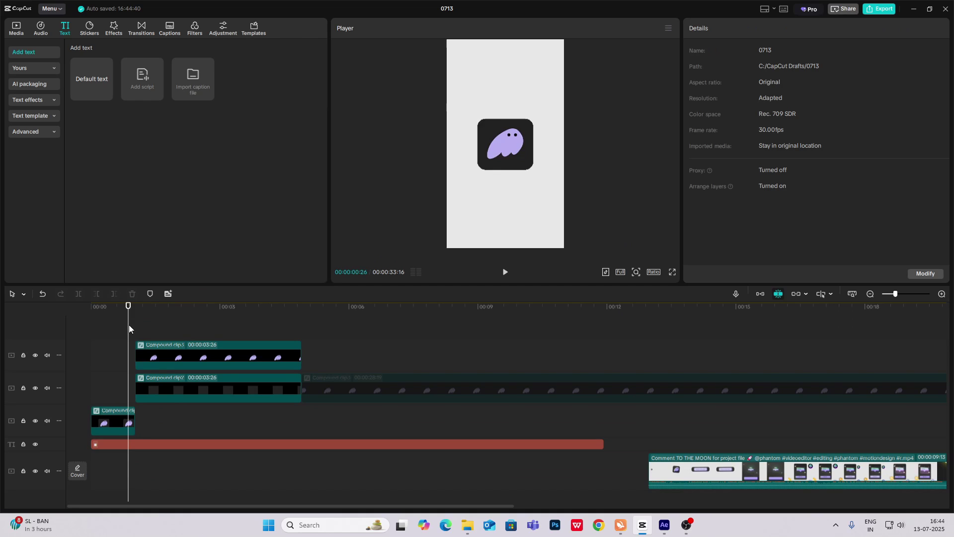
key(space)
key(space)
Turn off uniform scaling for the ghost clip and add a scale width keyframe at 00:00:01:01.
click(138, 330)
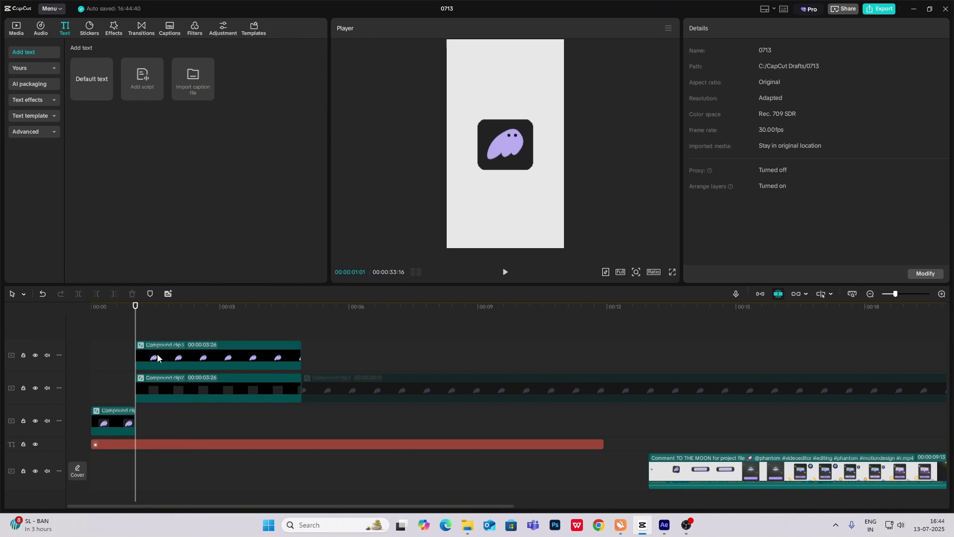
click(157, 354)
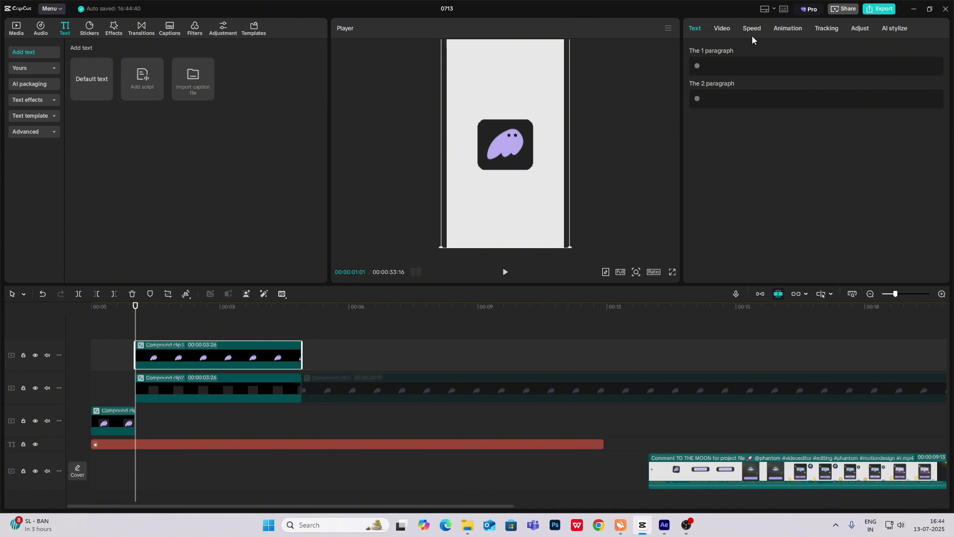
click(722, 28)
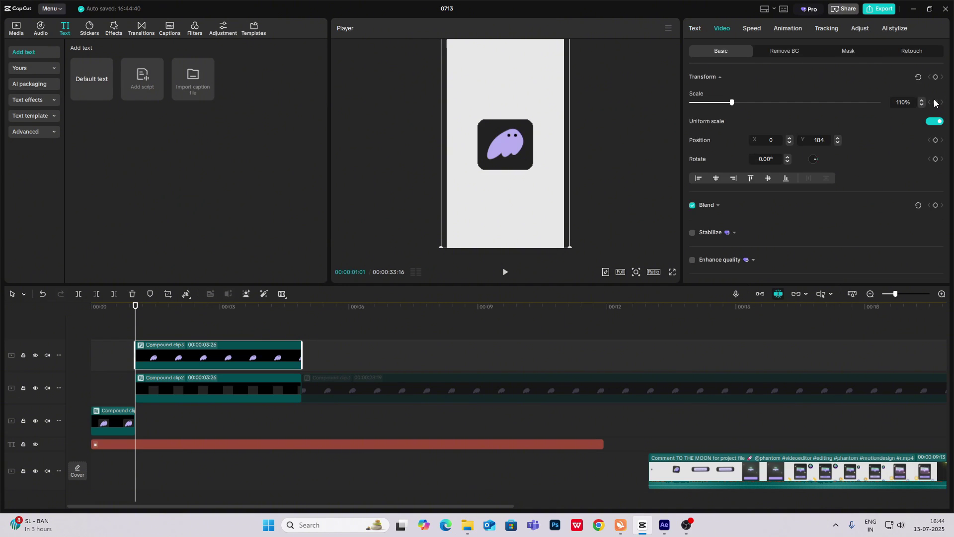
click(938, 122)
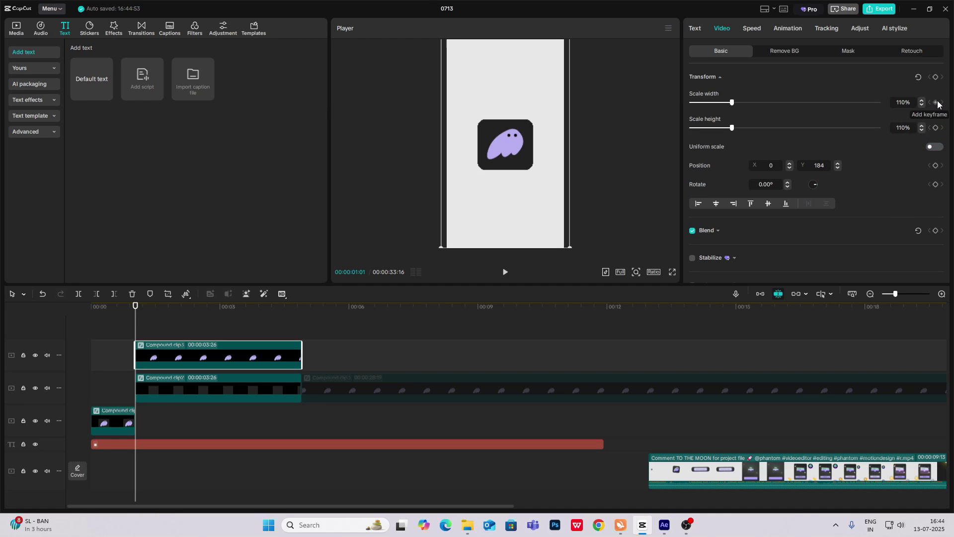
click(936, 102)
Stretch the ghost to a scale width of 198% at 00:00:01:17 and show the clip's keyframe graph.
drag(134, 337, 158, 335)
click(167, 334)
click(171, 364)
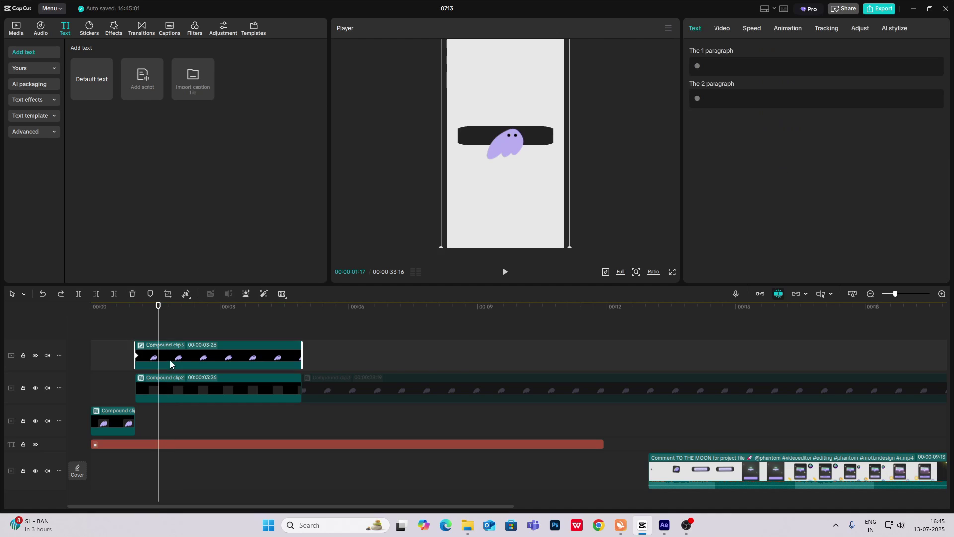
click(175, 390)
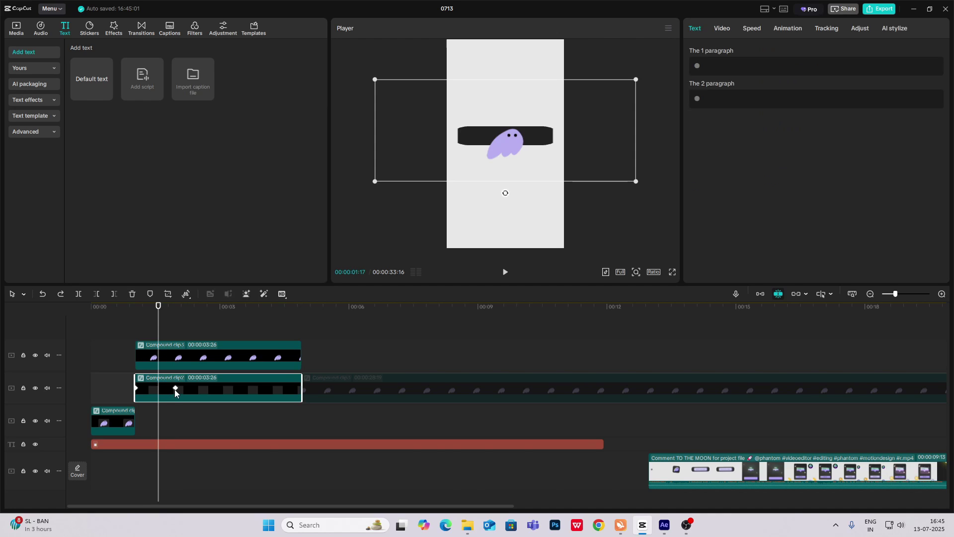
click(165, 356)
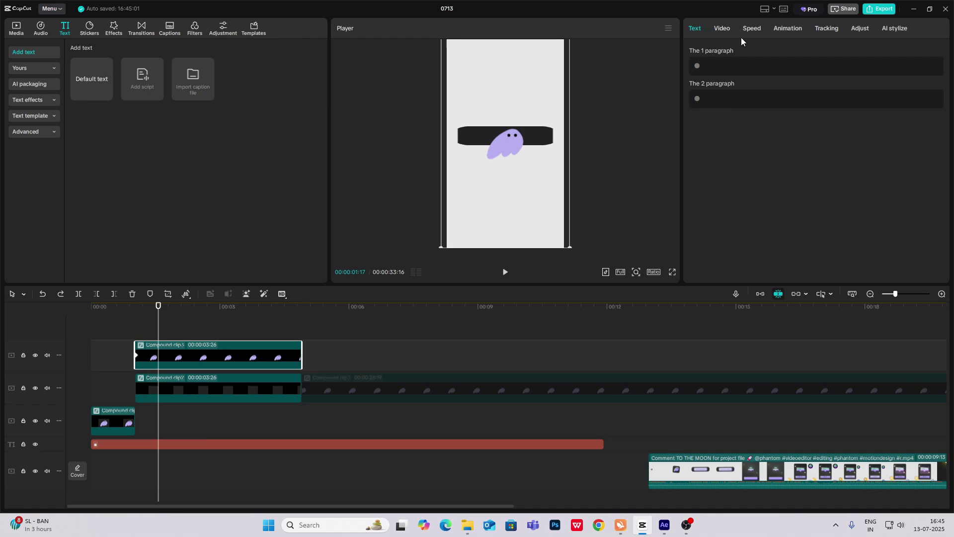
click(722, 29)
click(935, 103)
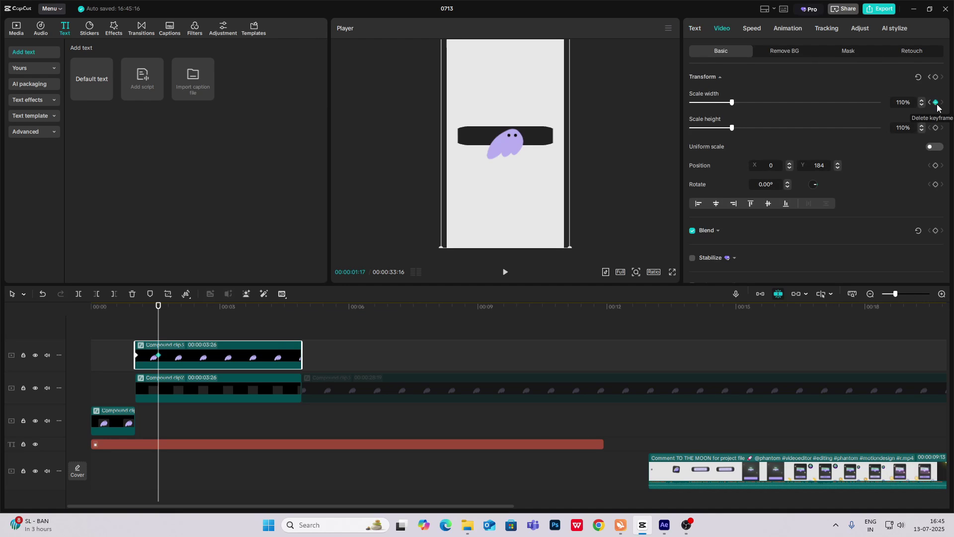
drag(738, 104, 766, 108)
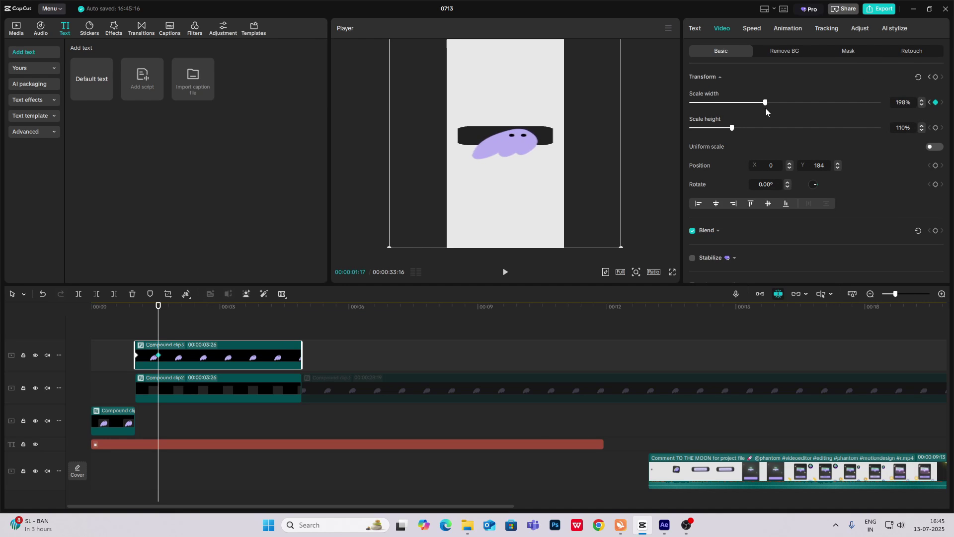
key(alt+k)
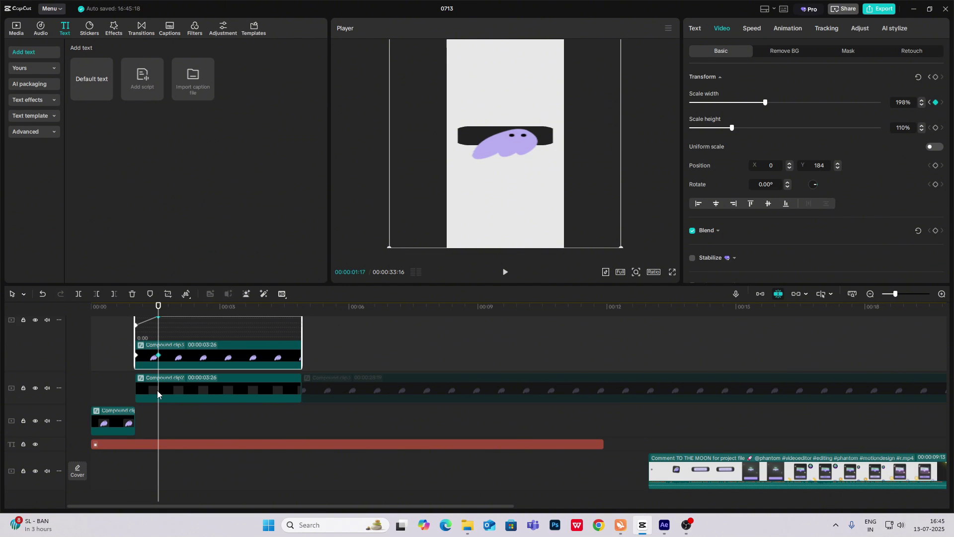
drag(158, 364, 151, 366)
drag(136, 374, 150, 375)
key(ctrl+z)
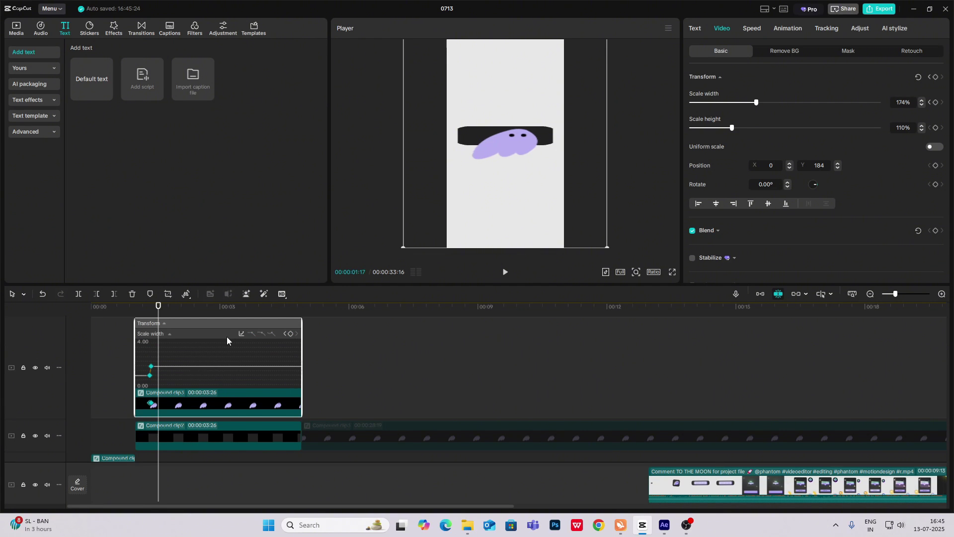
Apply the Circular Ease preset curve to the ghost's scale width animation and hide its keyframe graph.
click(242, 334)
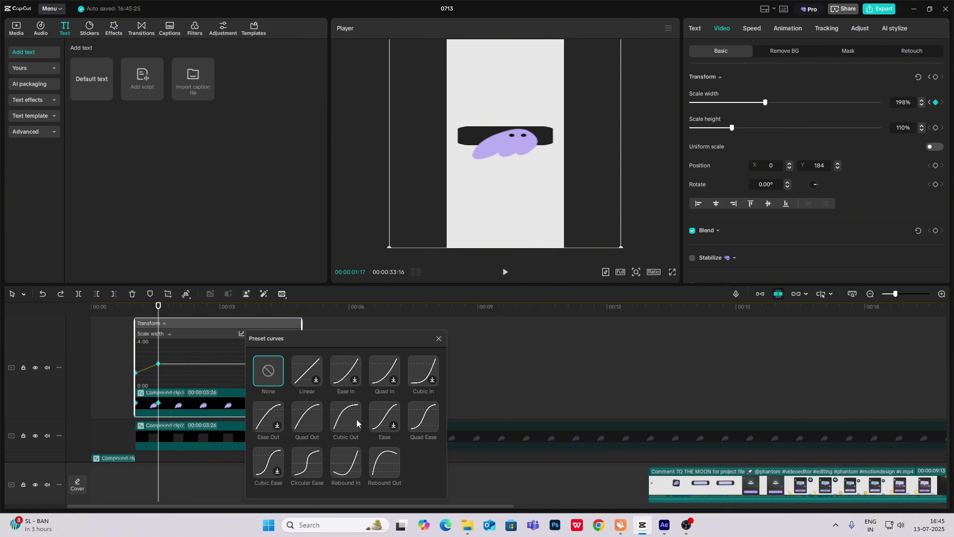
click(311, 463)
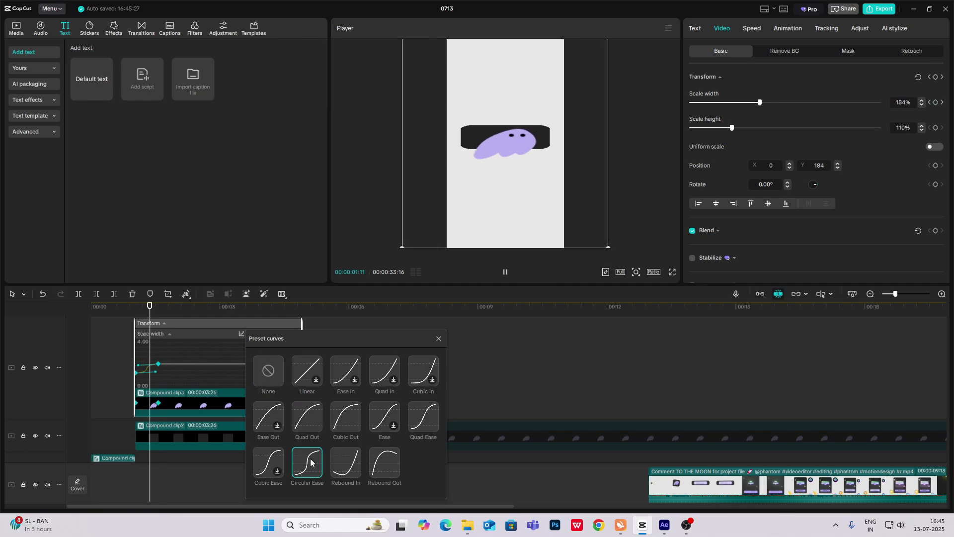
click(438, 339)
key(alt+k)
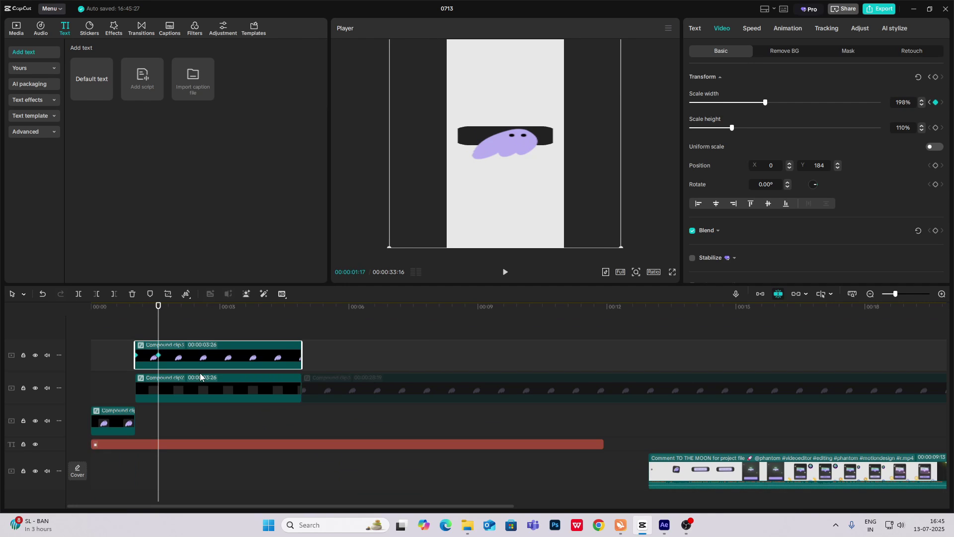
Add a default text clip above the ghost clip at 00:00:01:17 and replace its text with a solid wide rectangle symbol.
drag(103, 88, 158, 328)
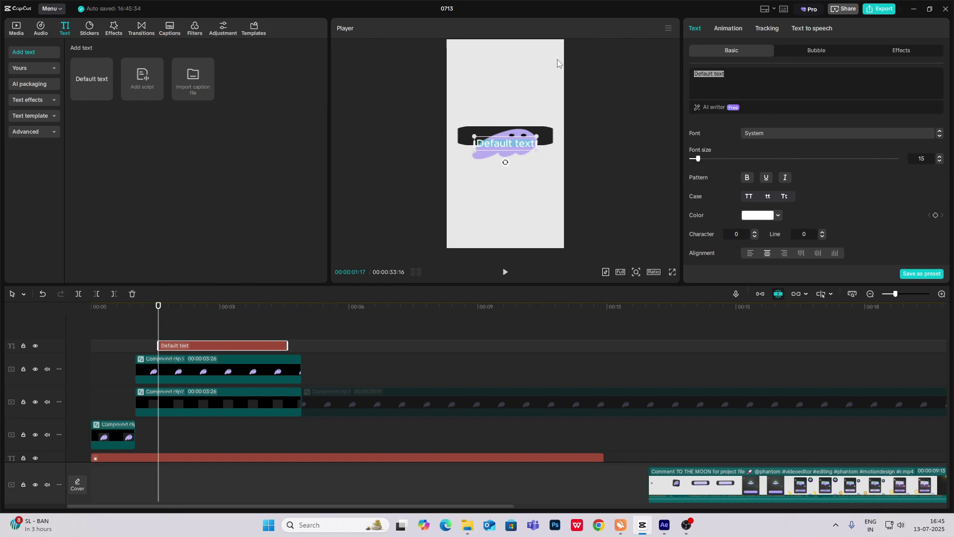
key(super+period)
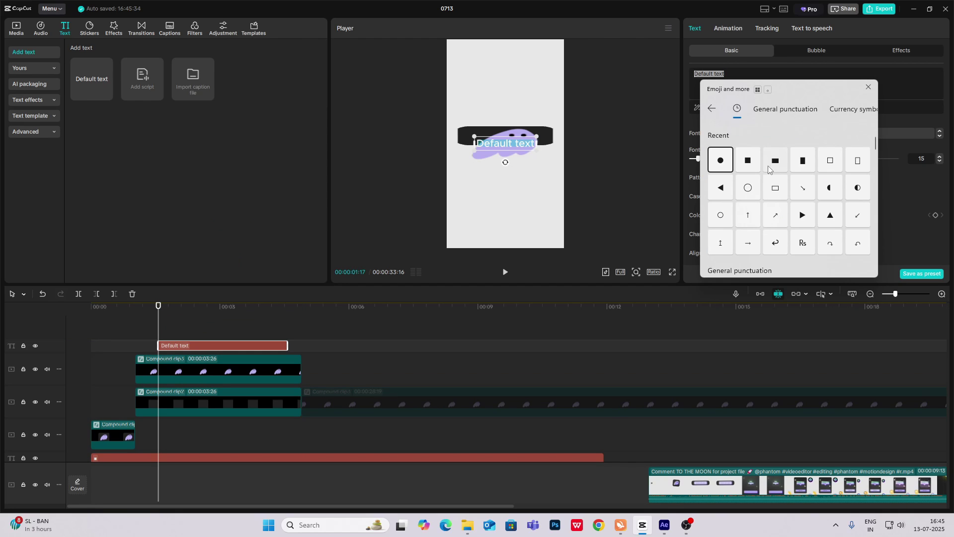
click(778, 161)
click(511, 150)
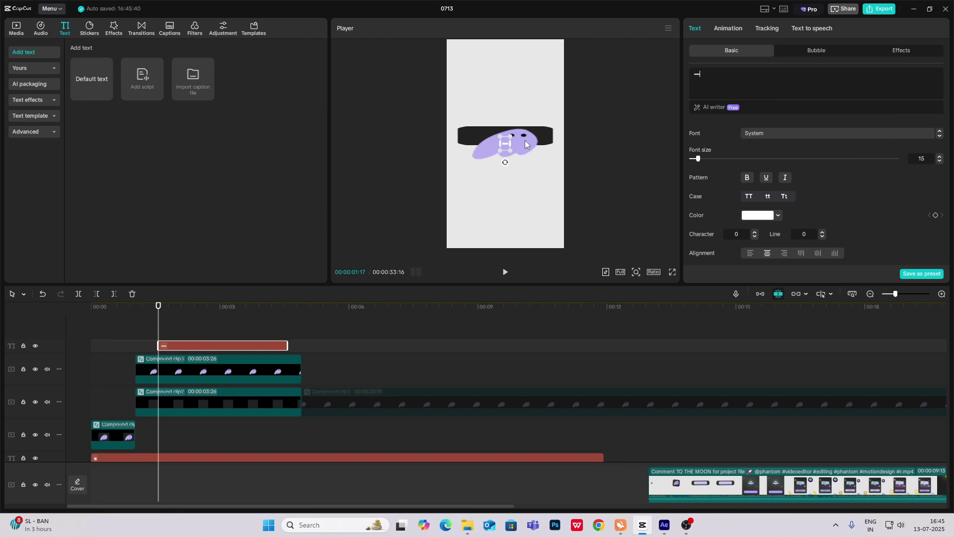
Enlarge the rectangle symbol to a scale of 187% and a font size of 116.
drag(510, 151, 757, 179)
scroll(795, 158, down, 8)
scroll(852, 167, up, 4)
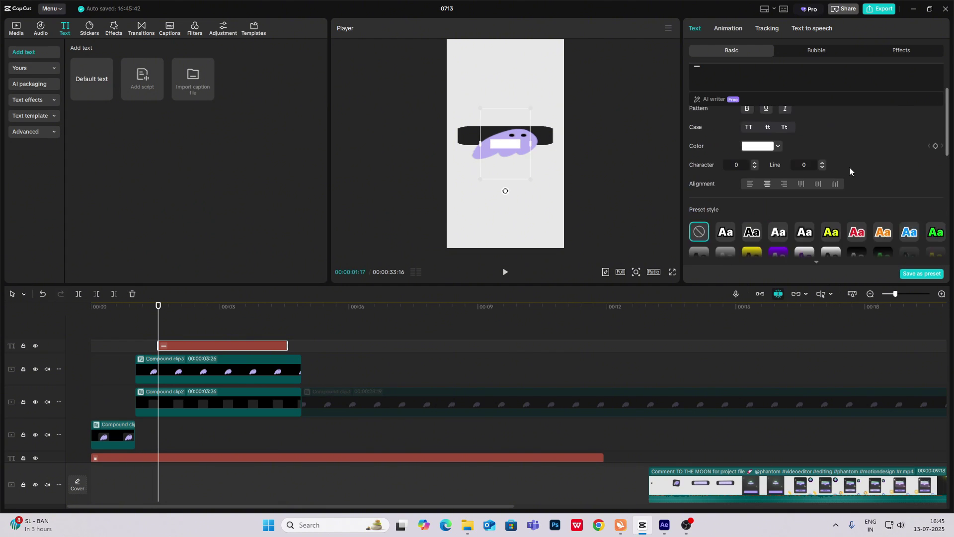
scroll(845, 188, up, 3)
drag(720, 158, 768, 166)
Turn off the rectangle's uniform scaling and set its scale height to 95% and scale width to 150%.
scroll(814, 189, down, 6)
click(933, 235)
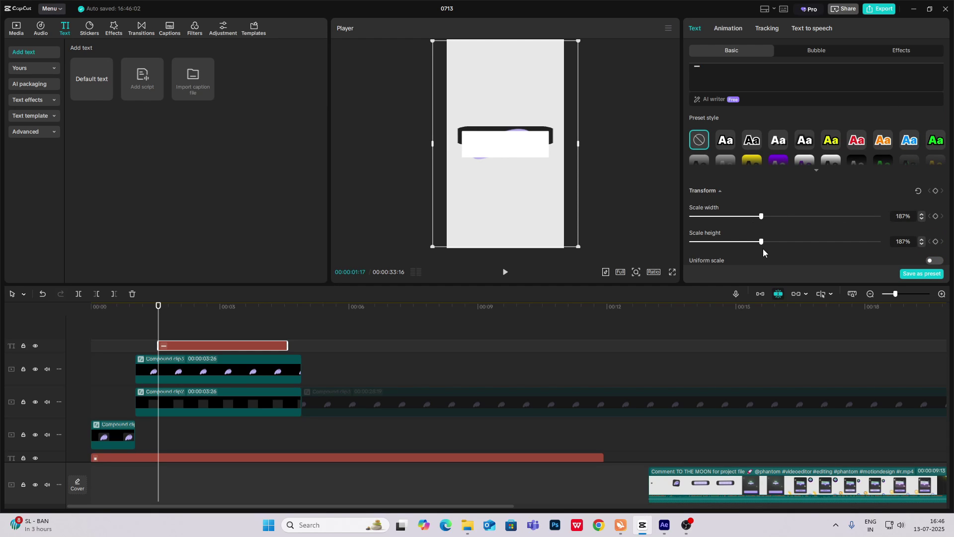
drag(763, 250, 728, 256)
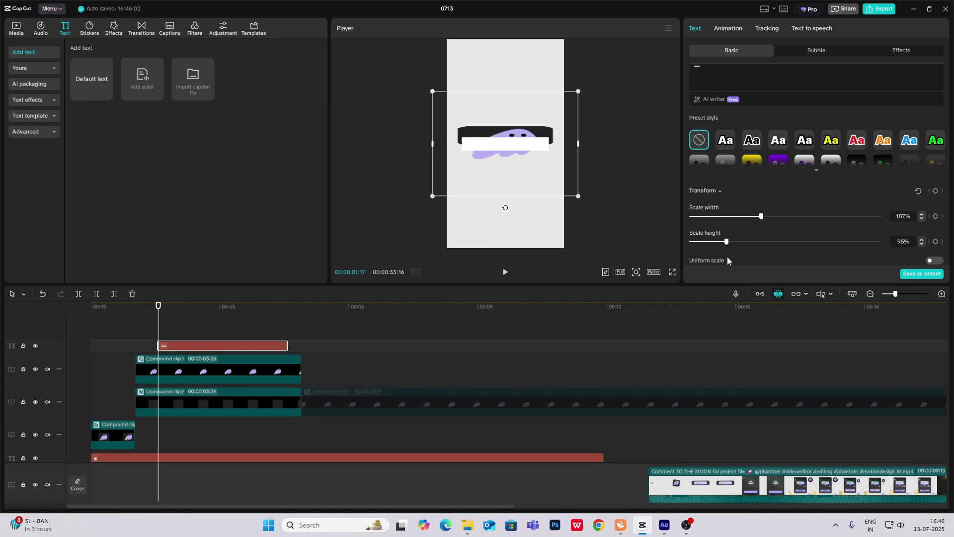
drag(760, 216, 748, 224)
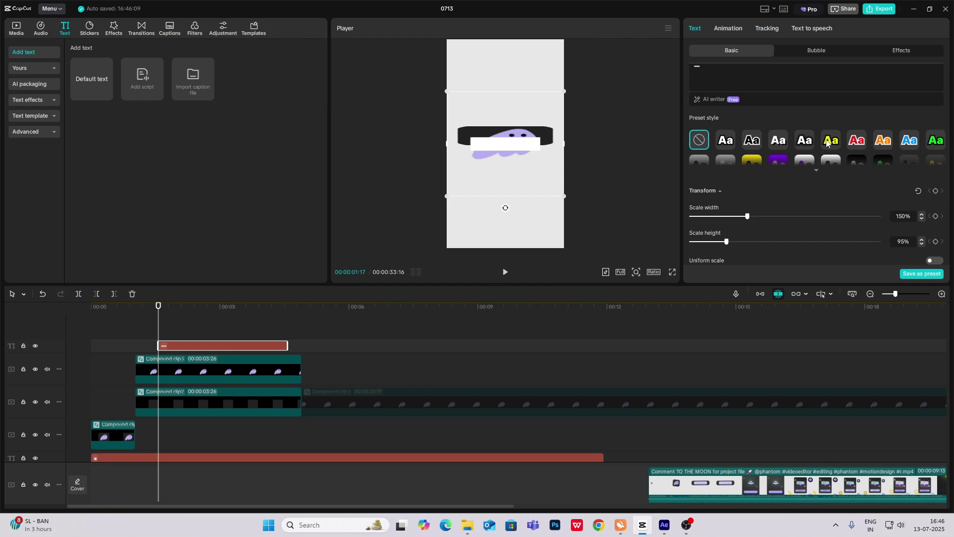
Color the rectangle symbol with the ghost's purple, BAAFF1, sampled from the preview.
scroll(775, 208, up, 3)
click(765, 216)
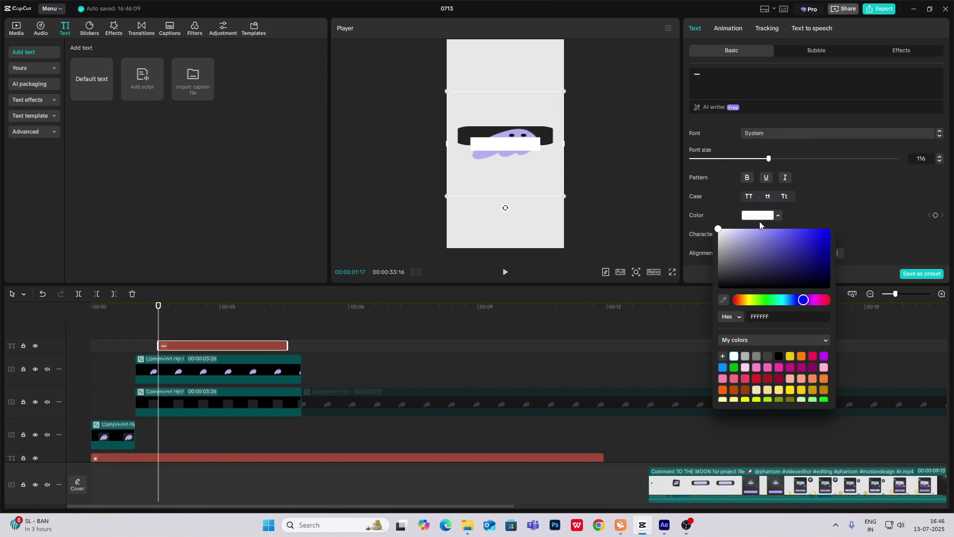
click(723, 300)
click(483, 160)
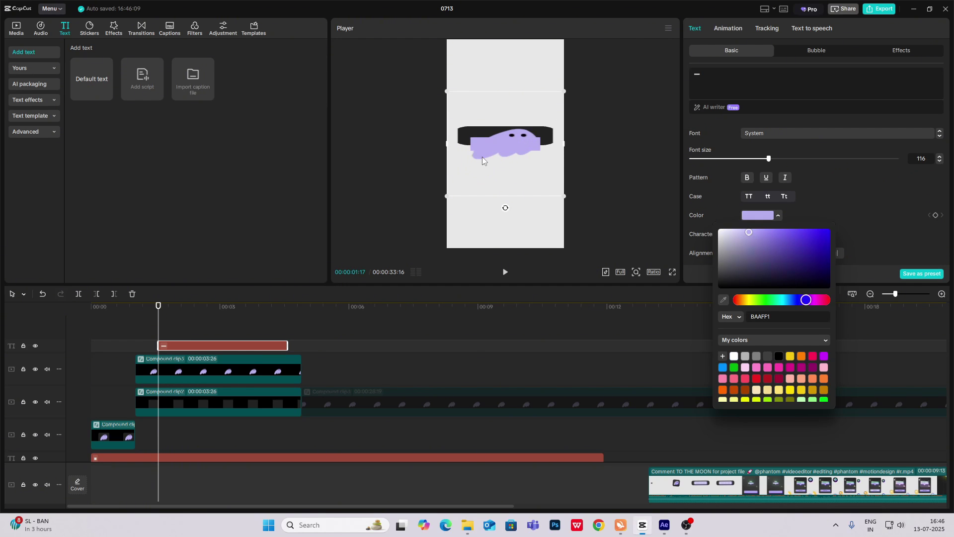
click(838, 214)
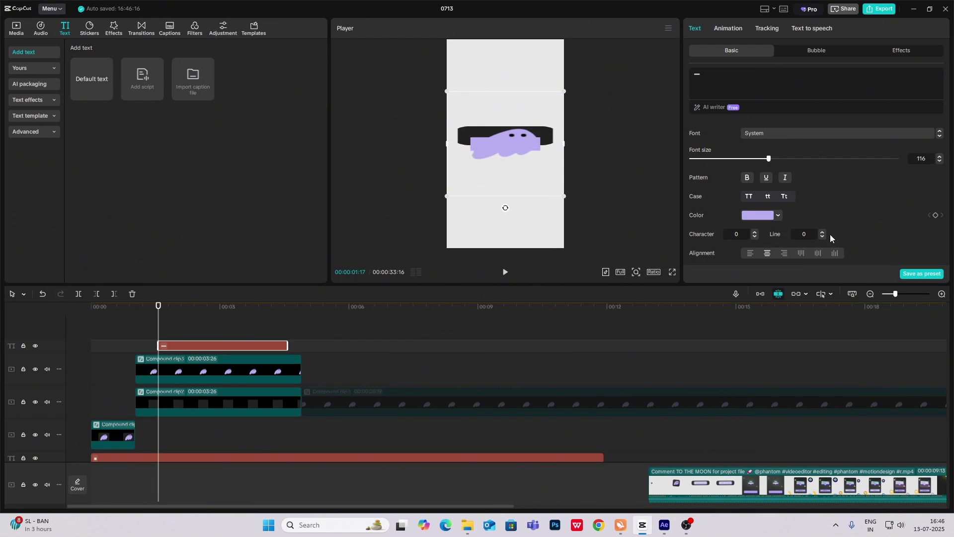
Add a scale width keyframe to the purple rectangle clip at its start, 00:00:01:17.
scroll(825, 233, down, 5)
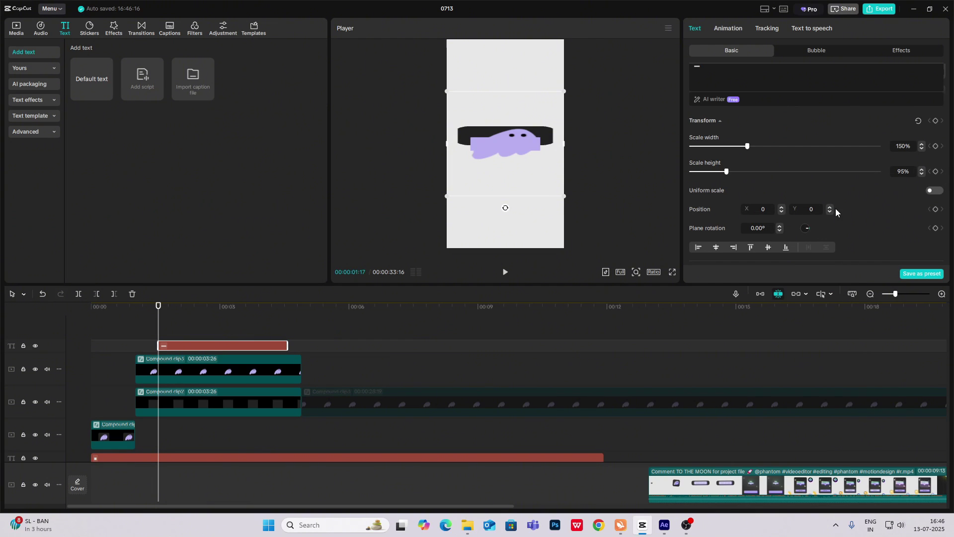
scroll(900, 169, up, 5)
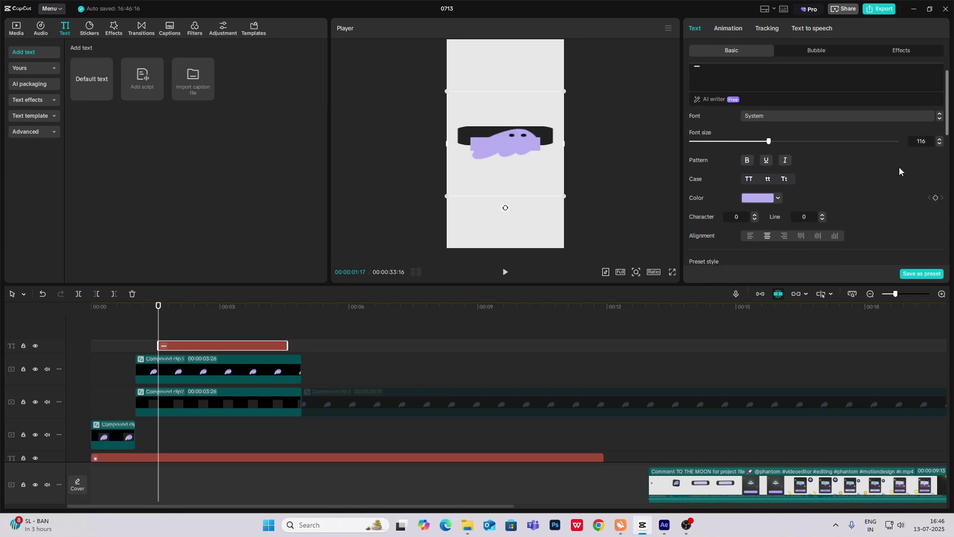
scroll(906, 177, up, 2)
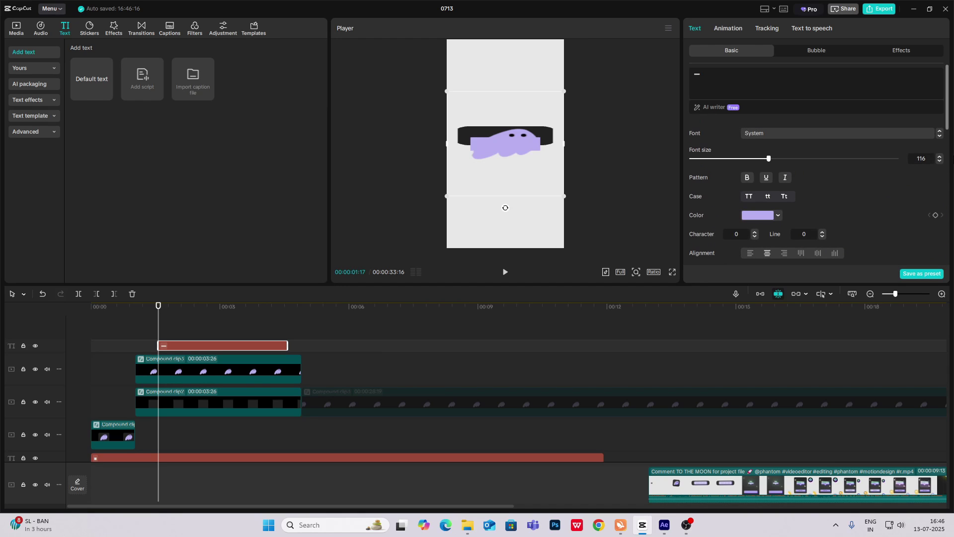
scroll(928, 183, down, 6)
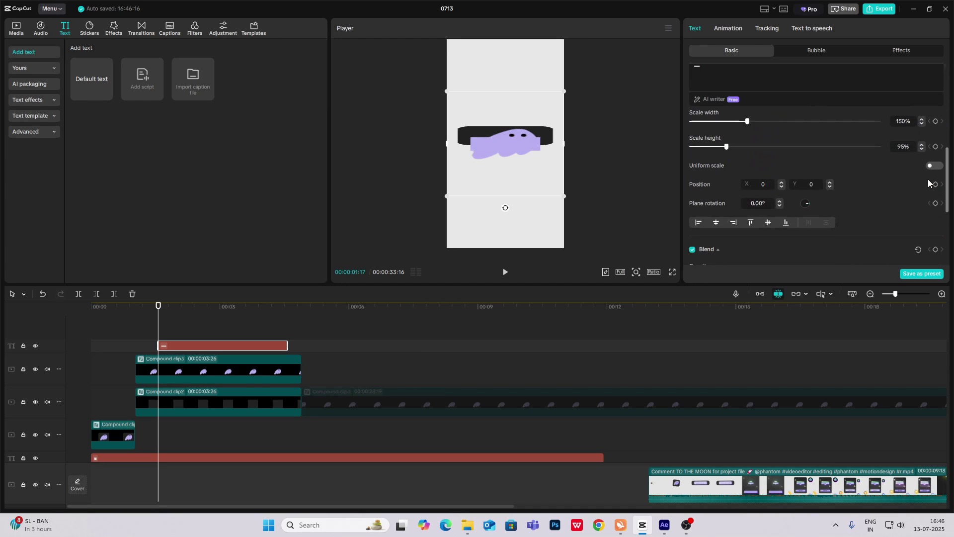
click(936, 121)
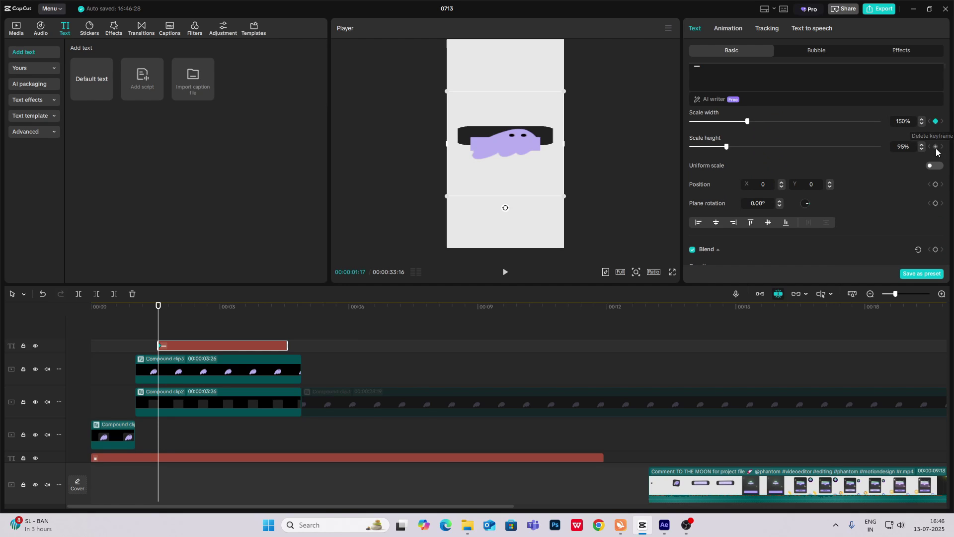
Keyframe the rectangle's scale width at 150% at 00:00:01:29, matching the dark bar's second keyframe, and set its 00:00:01:17 keyframe to 92%.
click(165, 368)
drag(159, 334, 180, 341)
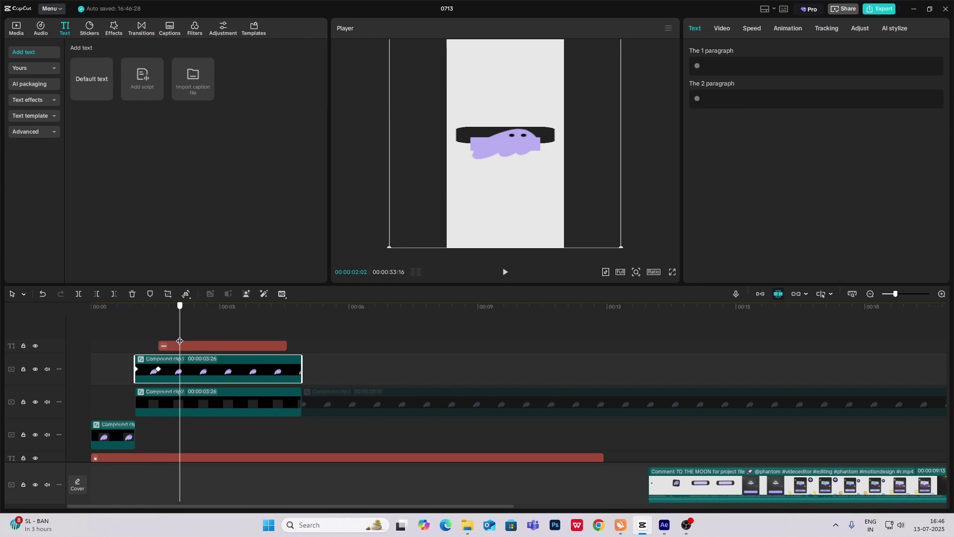
click(178, 397)
click(175, 334)
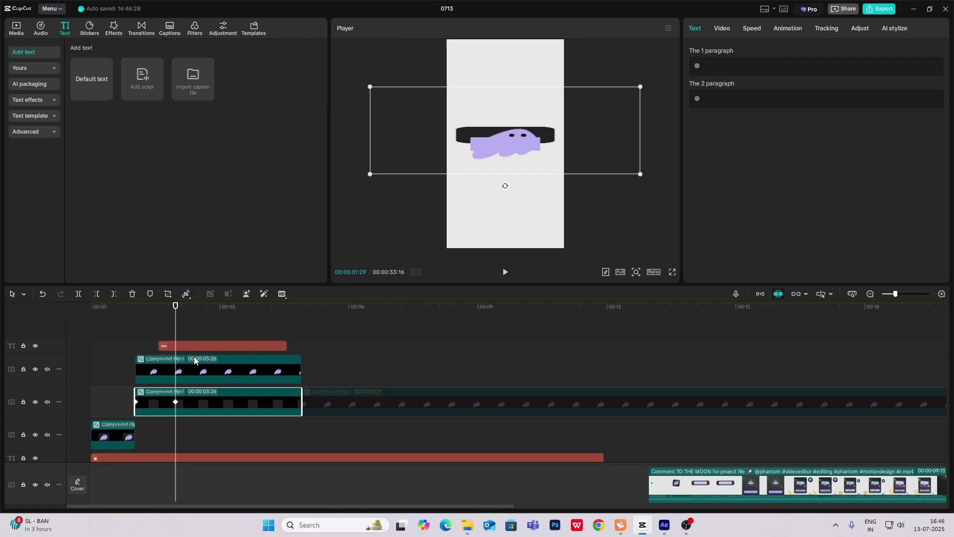
click(184, 367)
click(192, 349)
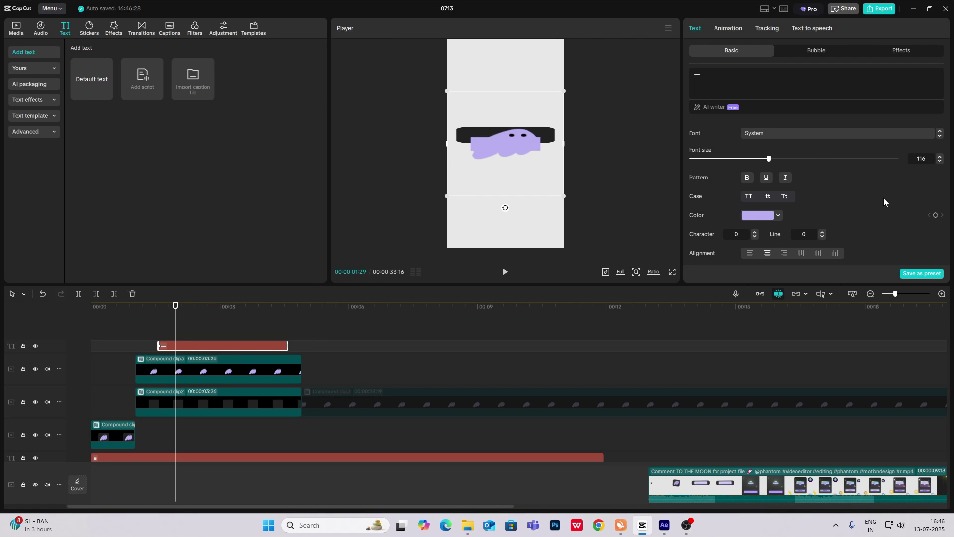
scroll(883, 197, down, 5)
click(935, 152)
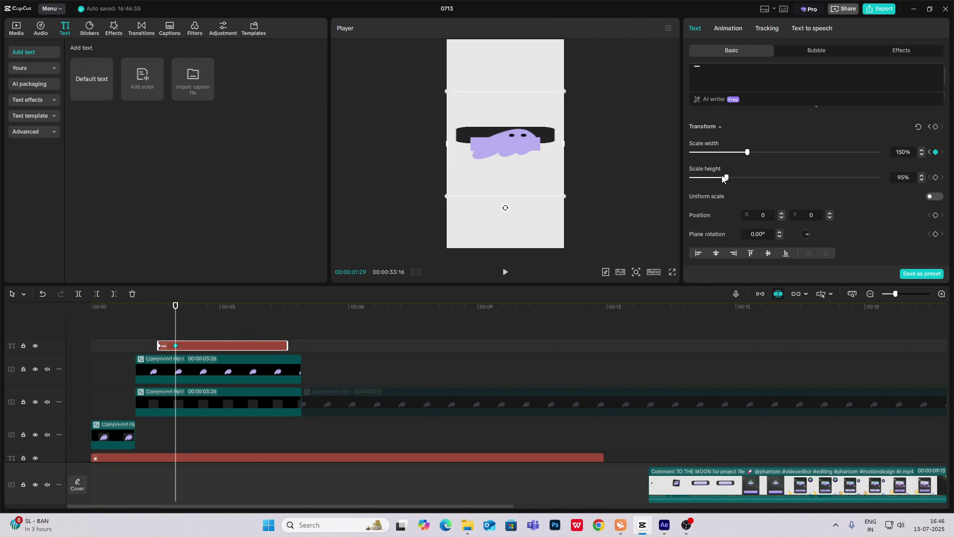
click(158, 332)
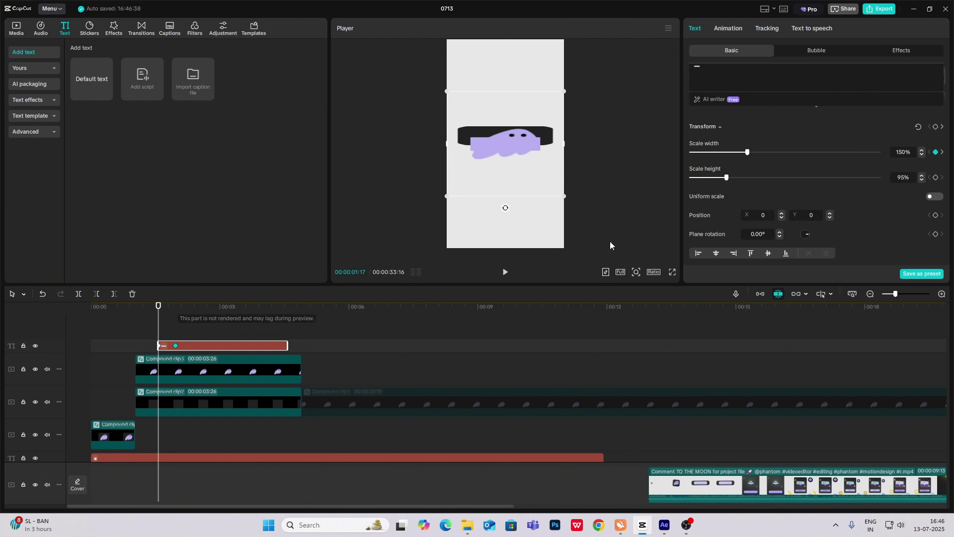
drag(747, 153, 725, 158)
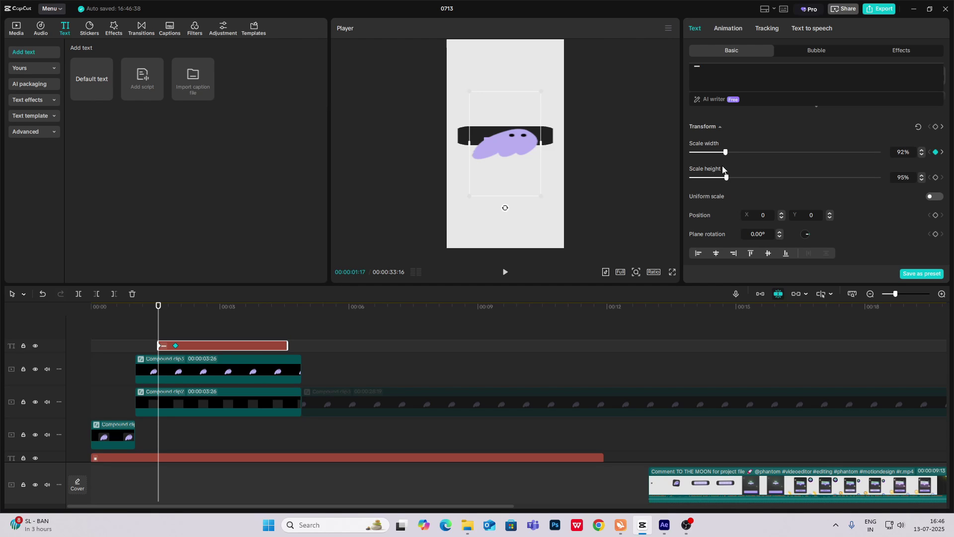
Apply the Rebound Out preset curve to the rectangle's scale width animation between its two keyframes.
key(alt+k)
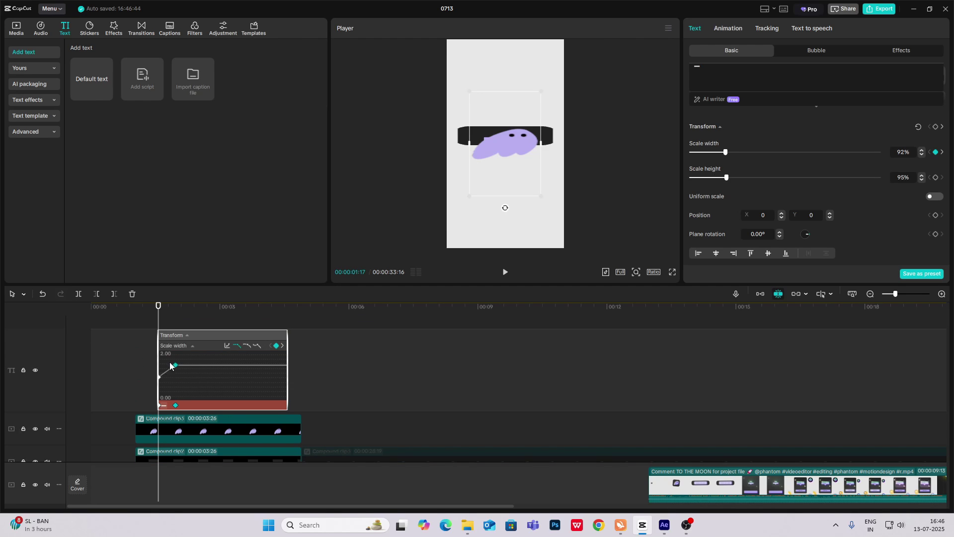
drag(172, 366, 162, 371)
key(ctrl+z)
click(227, 346)
click(942, 293)
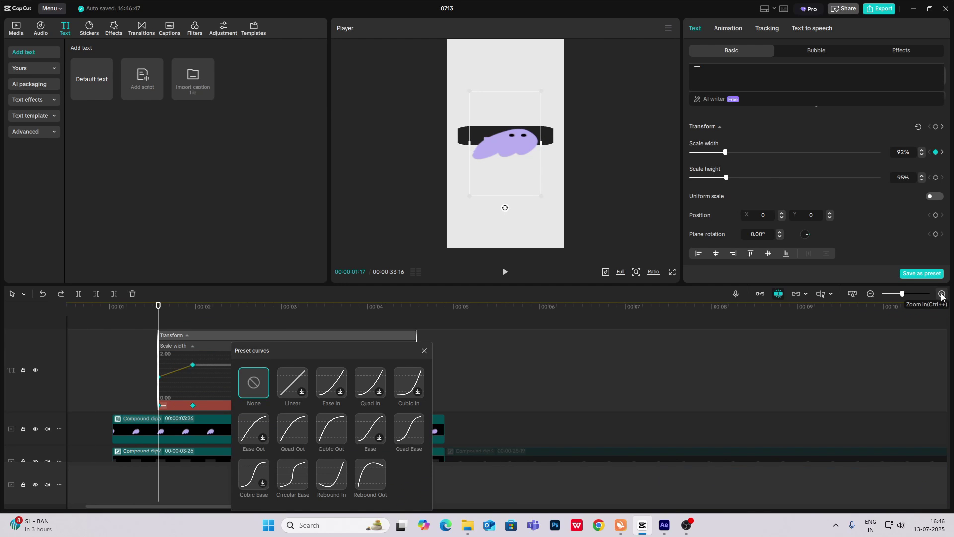
click(370, 474)
click(424, 350)
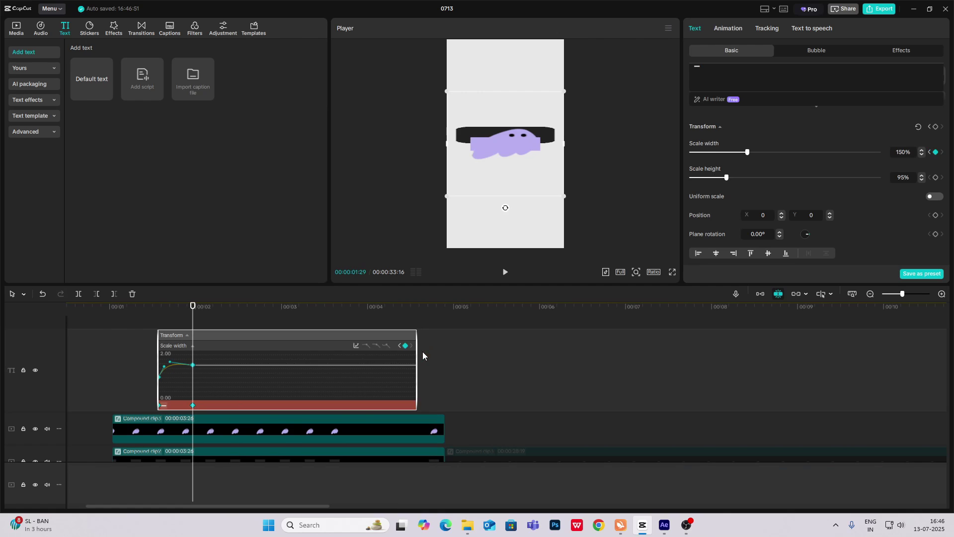
key(alt+k)
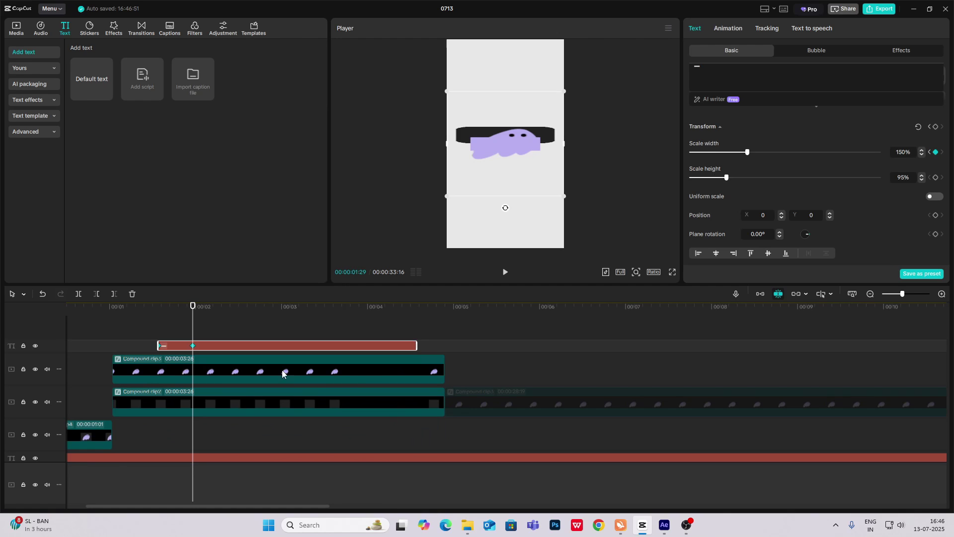
Preview the ghost-to-rectangle transition and trim the end of the ghost clip back to 00:00:01:14.
click(117, 346)
key(space)
key(space)
drag(118, 341, 132, 351)
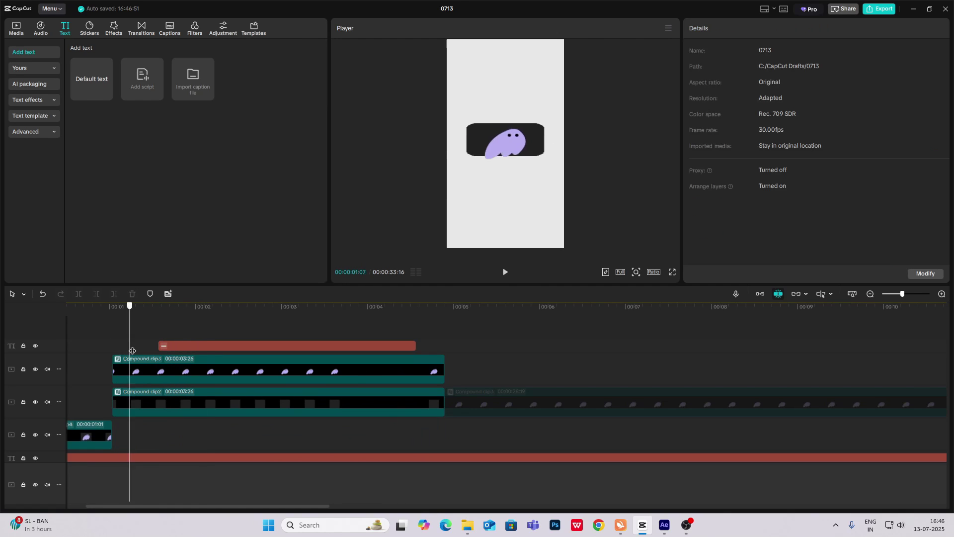
click(147, 365)
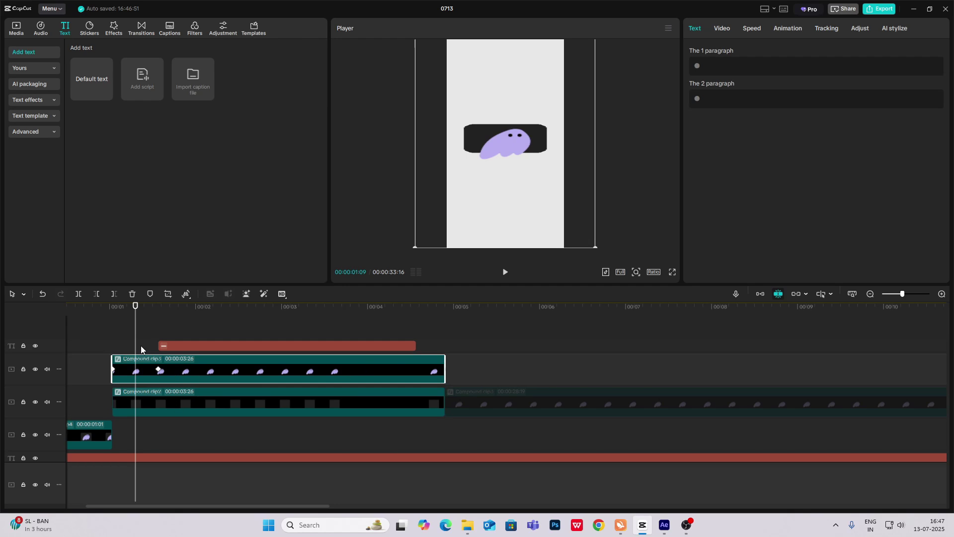
click(159, 360)
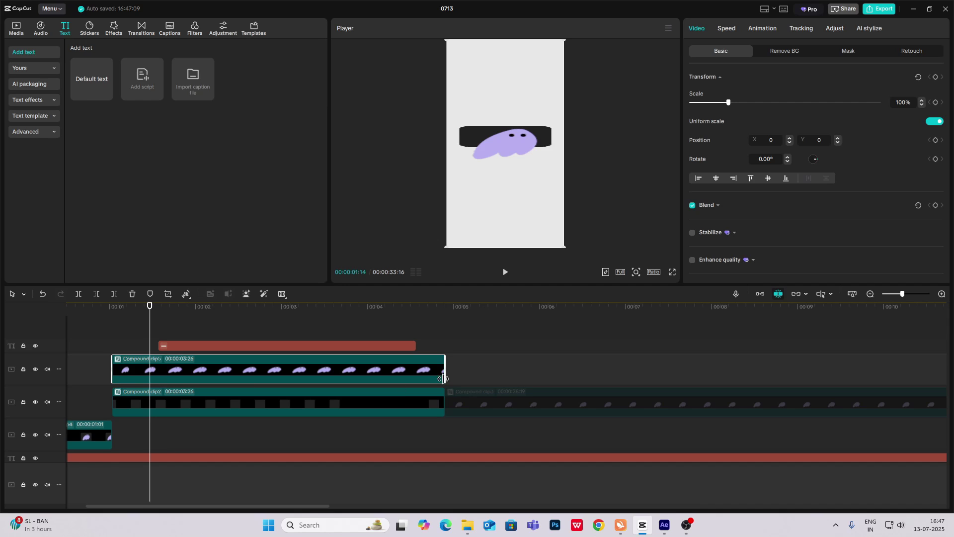
drag(442, 378, 150, 379)
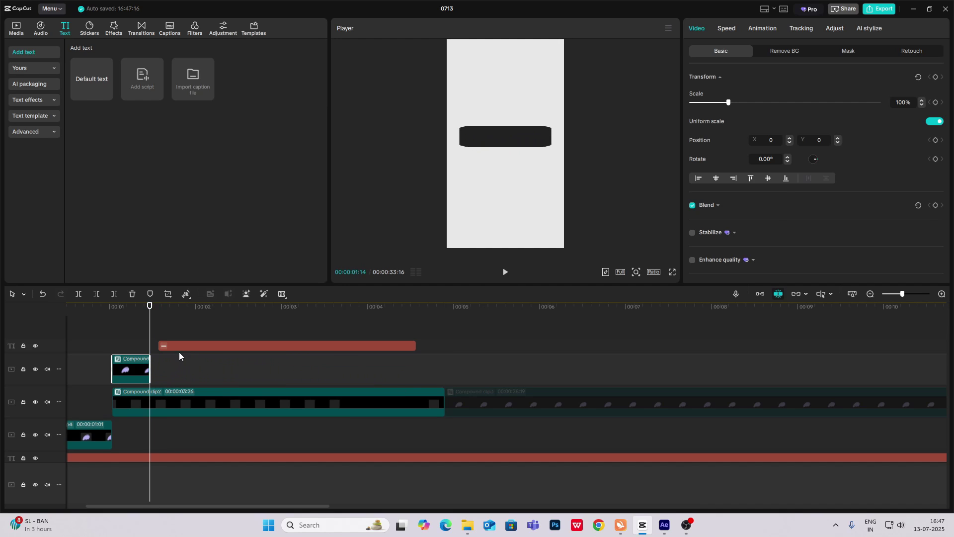
Move the rectangle clip to start at 00:00:01:14, where the ghost clip ends, and play the animation from the beginning.
drag(185, 347, 177, 350)
click(118, 343)
key(space)
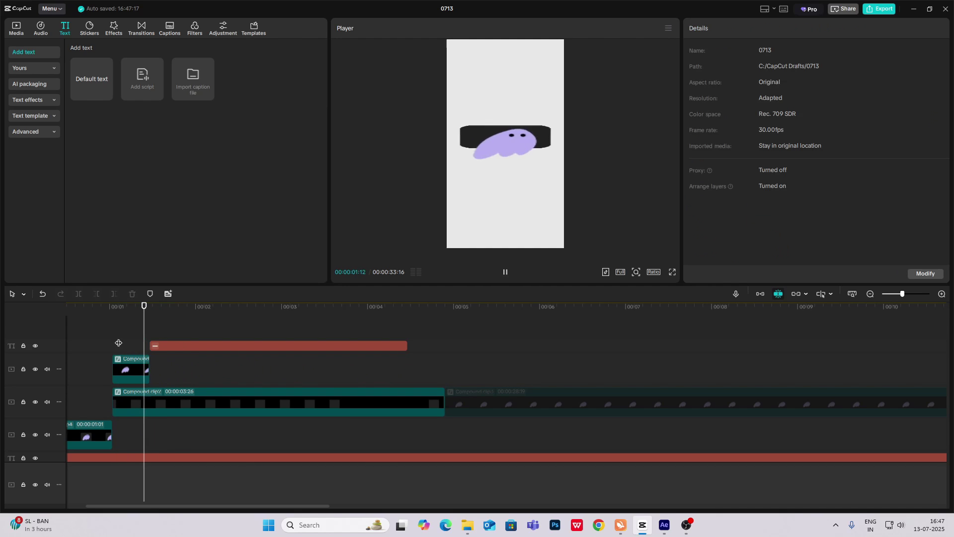
drag(104, 344, 98, 345)
click(186, 342)
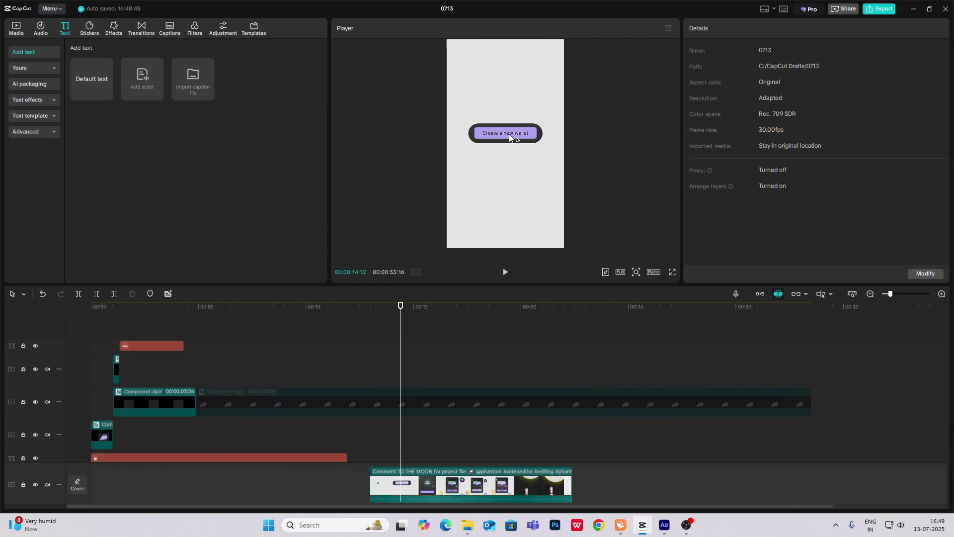
drag(308, 362, 30, 385)
key(space)
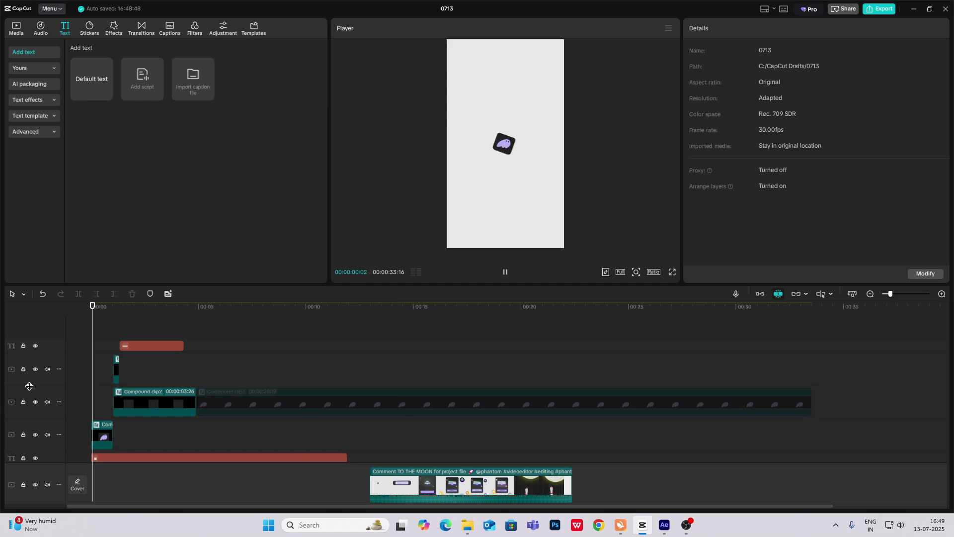
key(space)
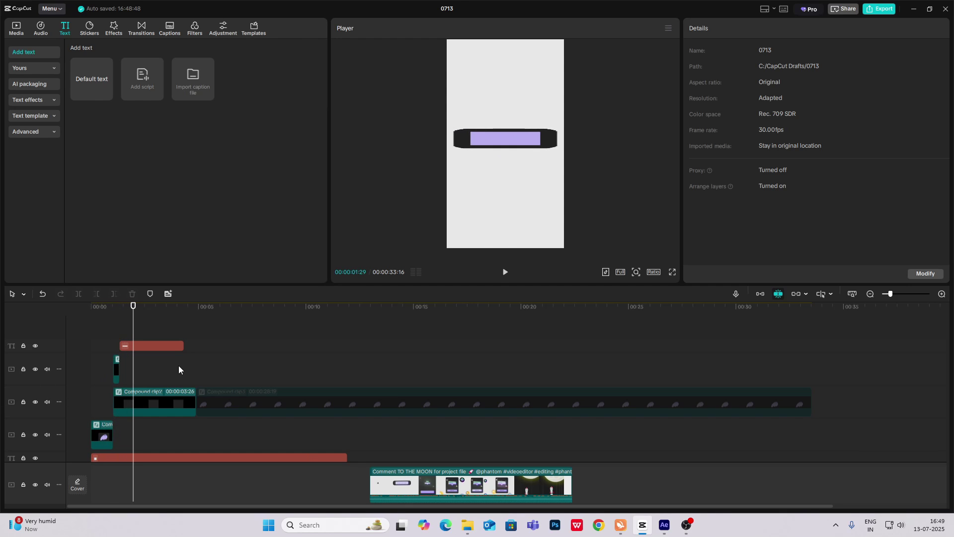
Add a default text clip above the rectangle clip, aligned with its start, and replace its text with "create a new wallet".
drag(94, 73, 117, 333)
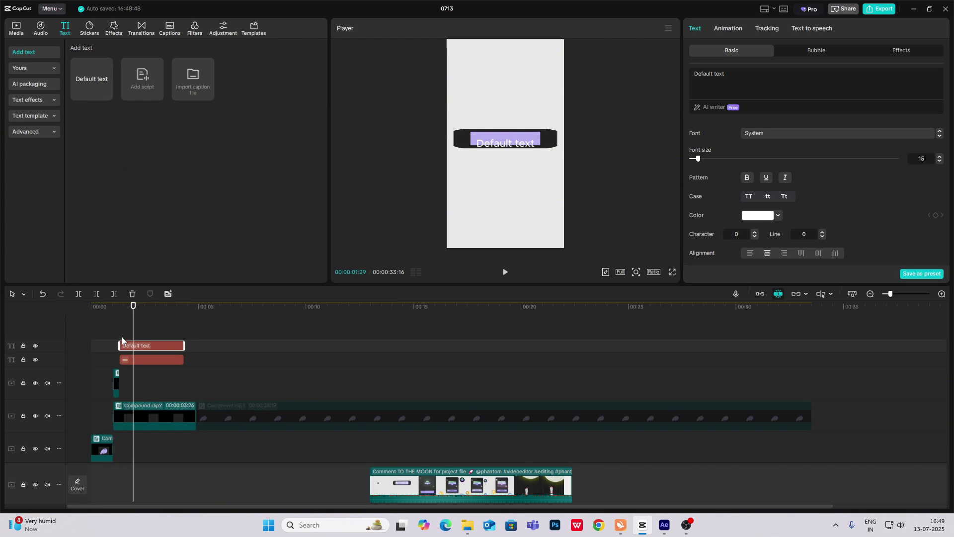
click(763, 81)
text(c)
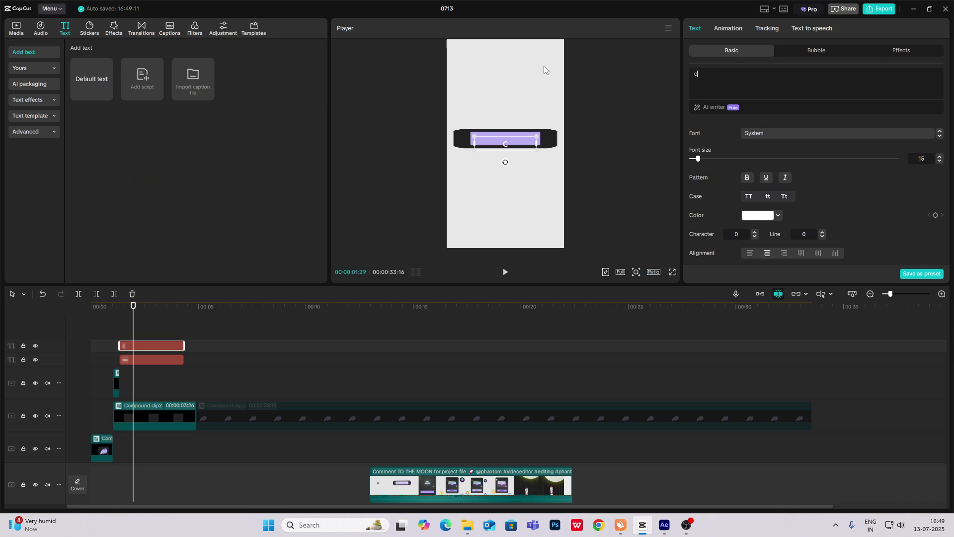
text(reate a ne a)
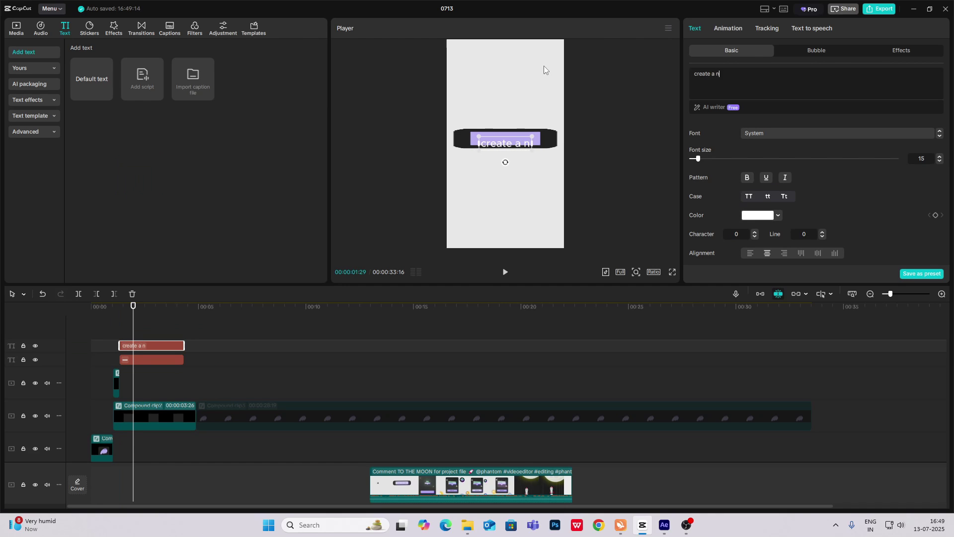
key(BackSpace)
key(BackSpace)
text(w wallet)
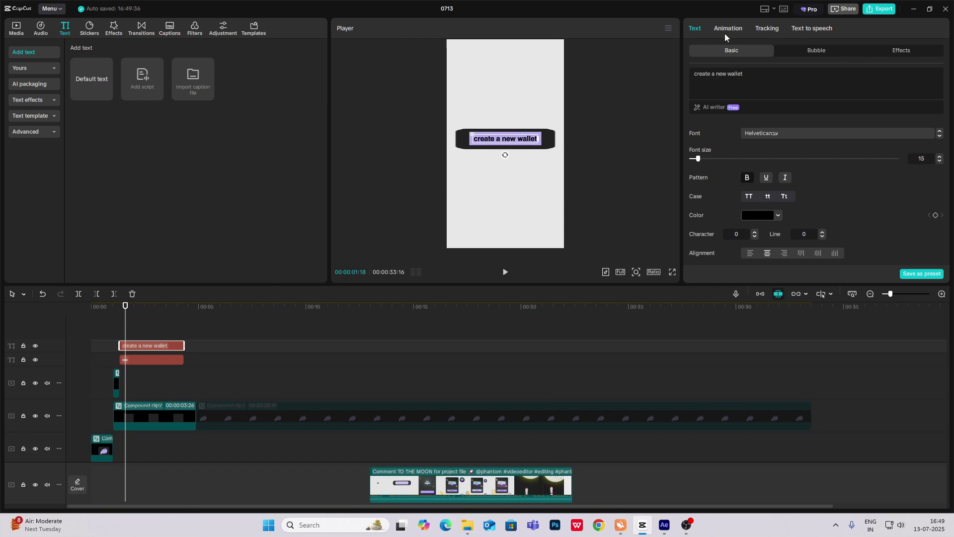
Apply the Fade In entrance animation to the "create a new wallet" text and play the sequence from the beginning.
click(725, 32)
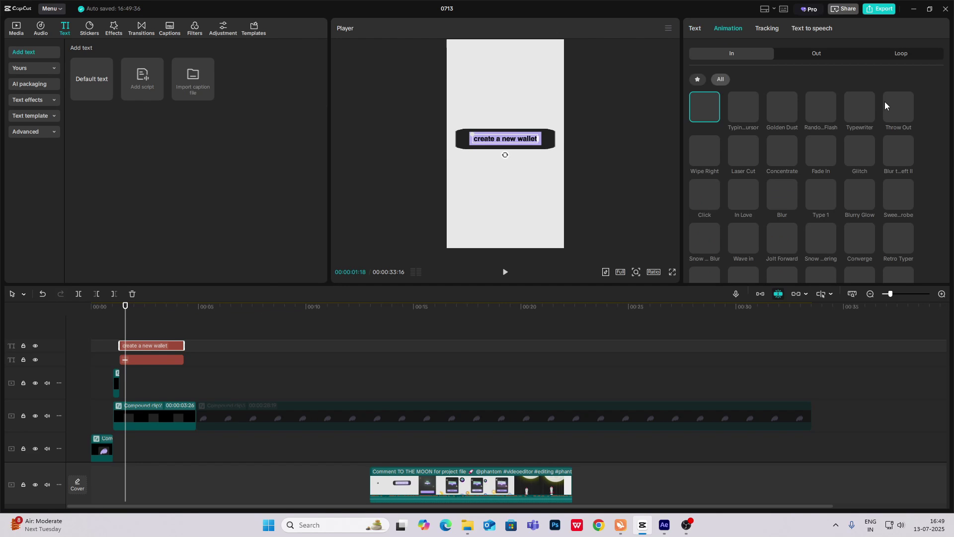
click(821, 147)
click(111, 326)
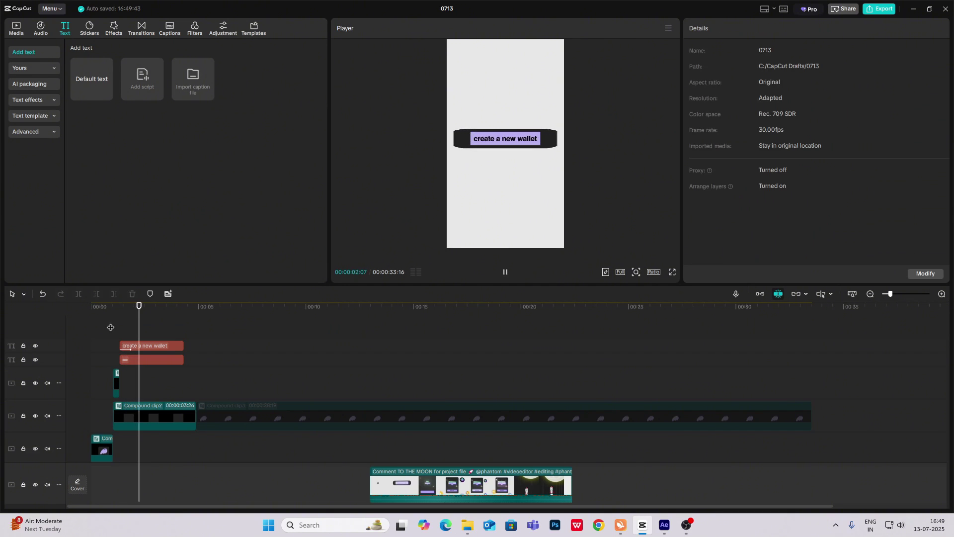
drag(111, 326, 62, 346)
key(space)
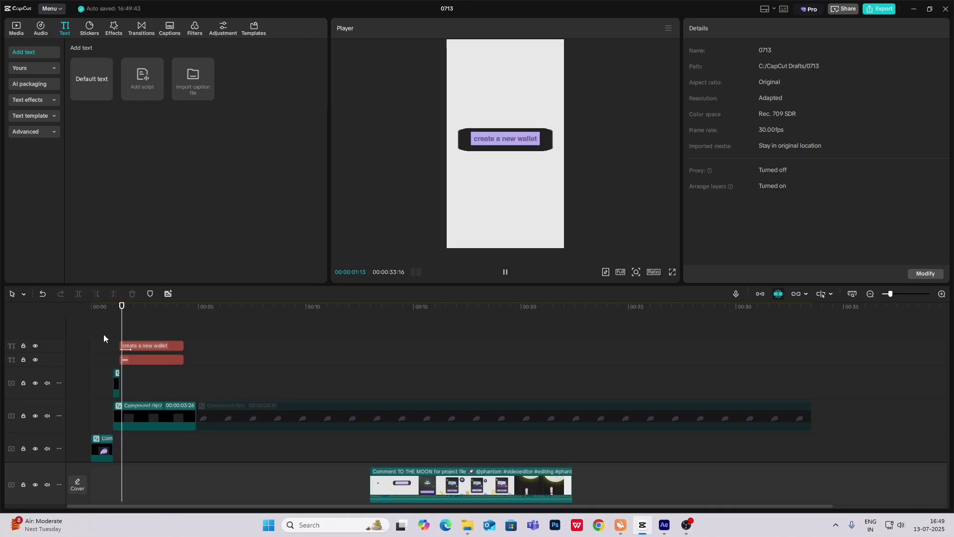
key(space)
drag(110, 332, 28, 352)
key(space)
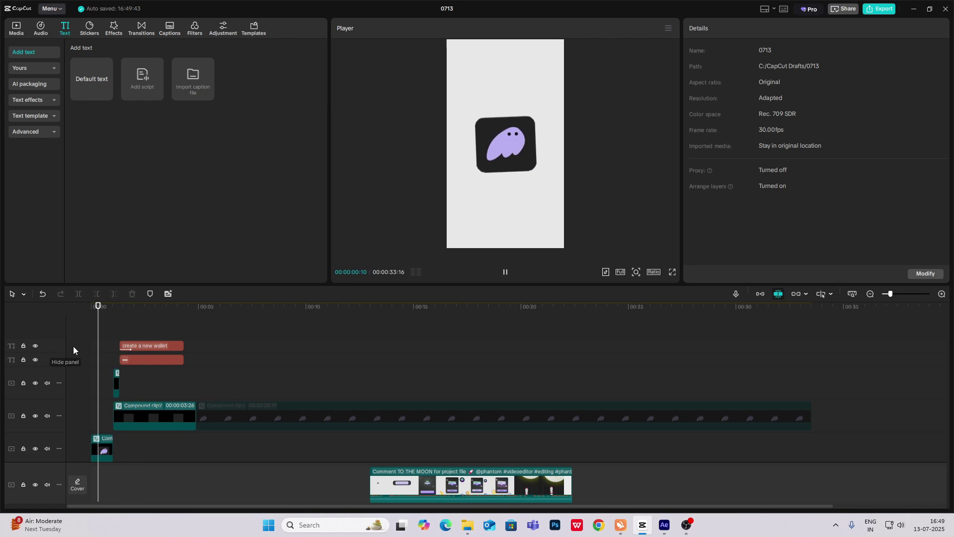
key(space)
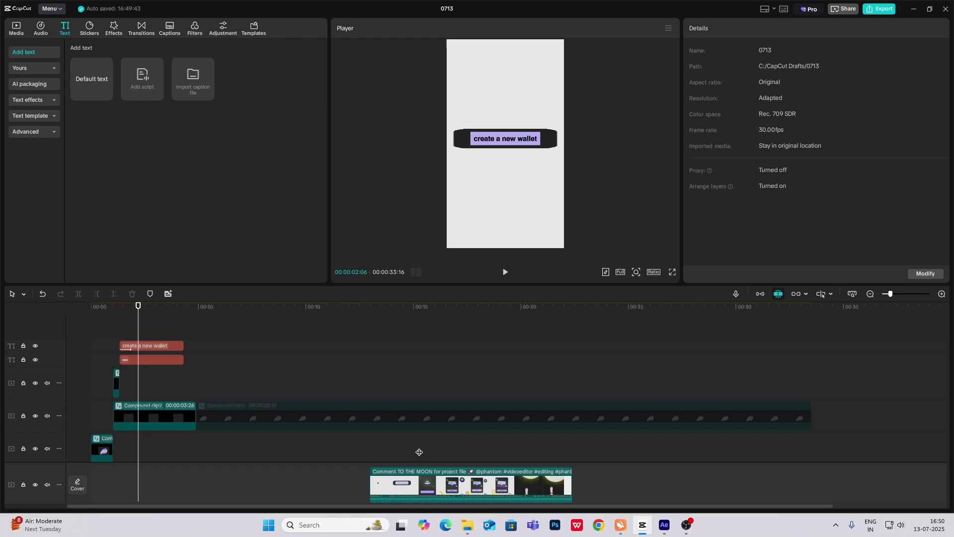
Scrub the reference video between about 00:00:14:06 and 00:00:14:29 to examine the transition from the wallet button to the Add funds card.
drag(419, 452, 404, 457)
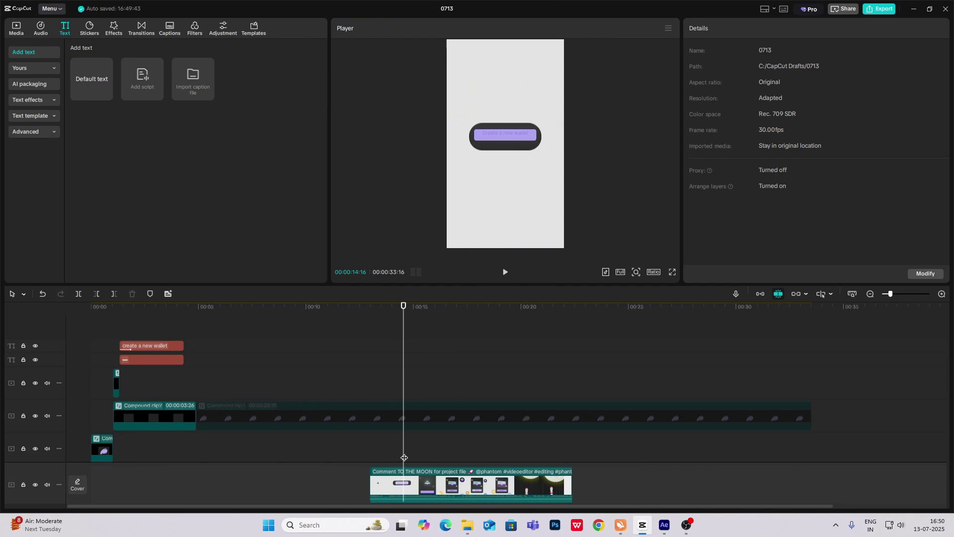
mouse_move(400, 383)
mouse_down()
mouse_move(408, 386)
mouse_move(396, 387)
mouse_up()
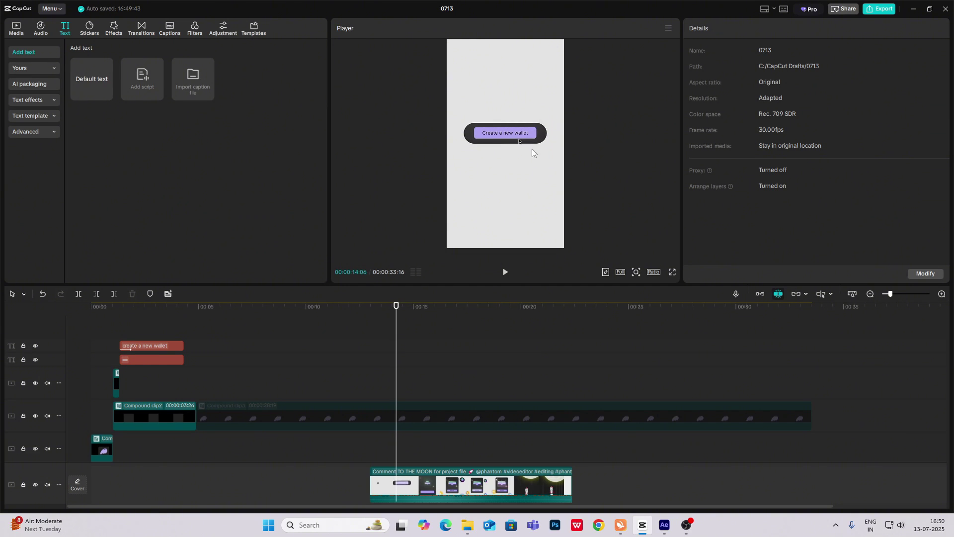
drag(396, 342, 414, 344)
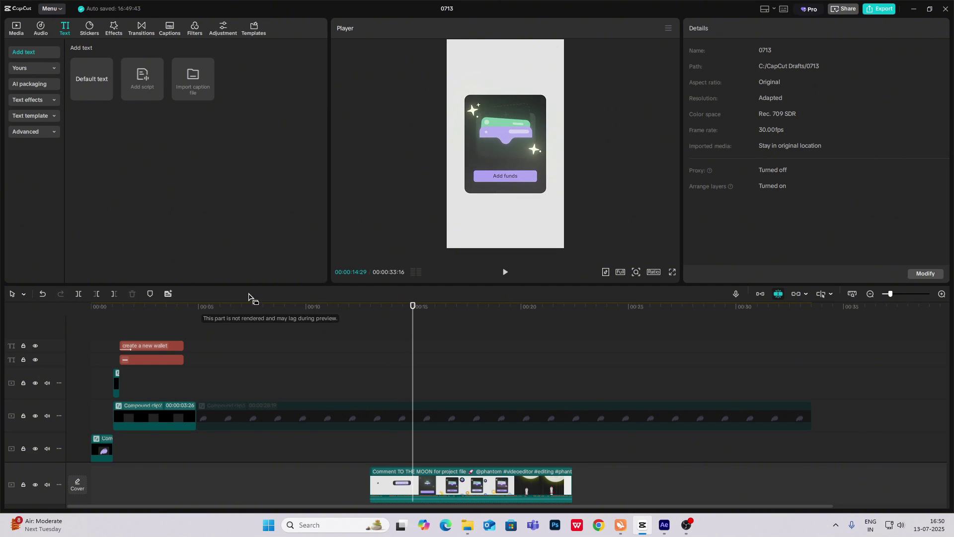
Add the black cursor PNG above the text clips at 00:00:01:10, scaled to 14% and positioned at X 1048, Y -763.
click(114, 327)
drag(116, 327, 120, 327)
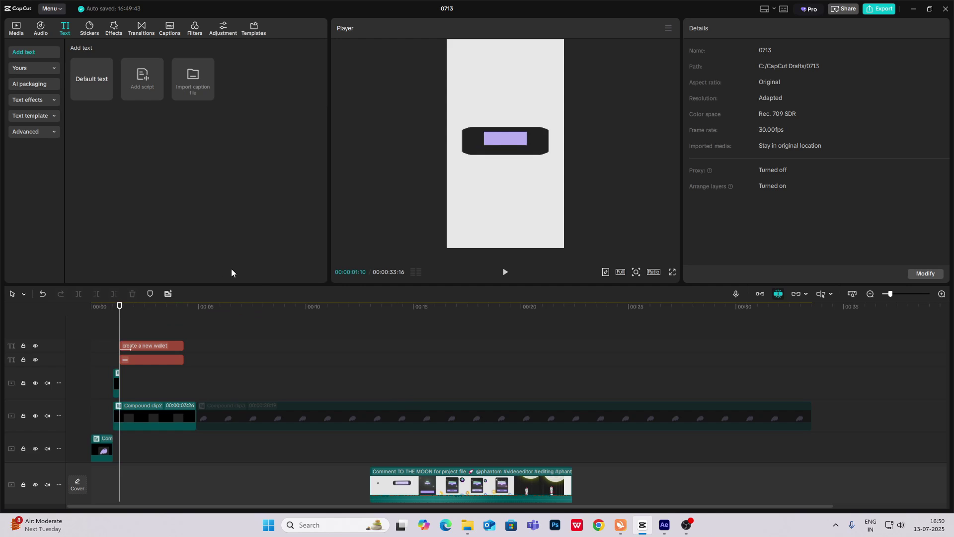
click(467, 525)
drag(446, 159, 148, 344)
mouse_move(565, 87)
mouse_down()
mouse_move(502, 155)
mouse_move(567, 188)
mouse_up()
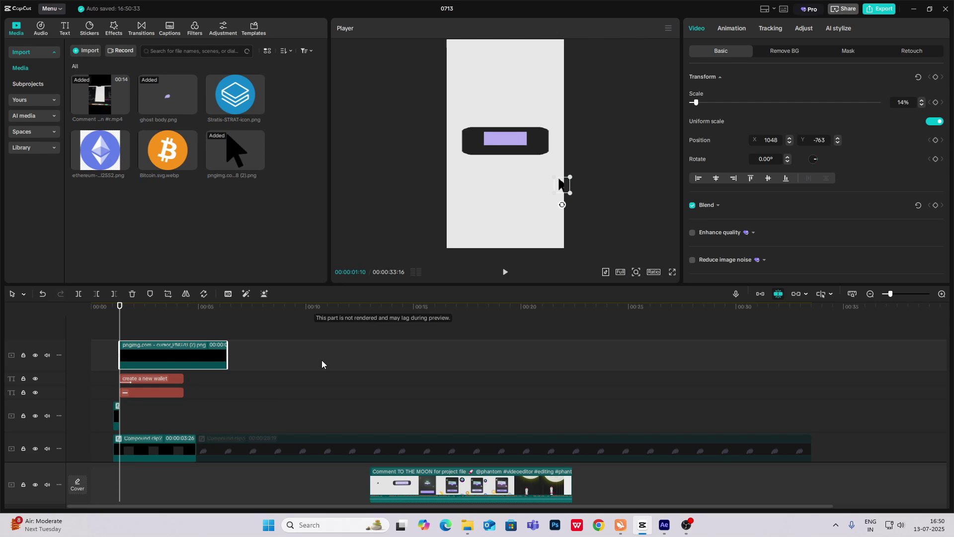
Keyframe the cursor's transform at its clip's start and move it to X 101, Y -128 on the wallet button at 00:00:02:16.
click(935, 77)
key(space)
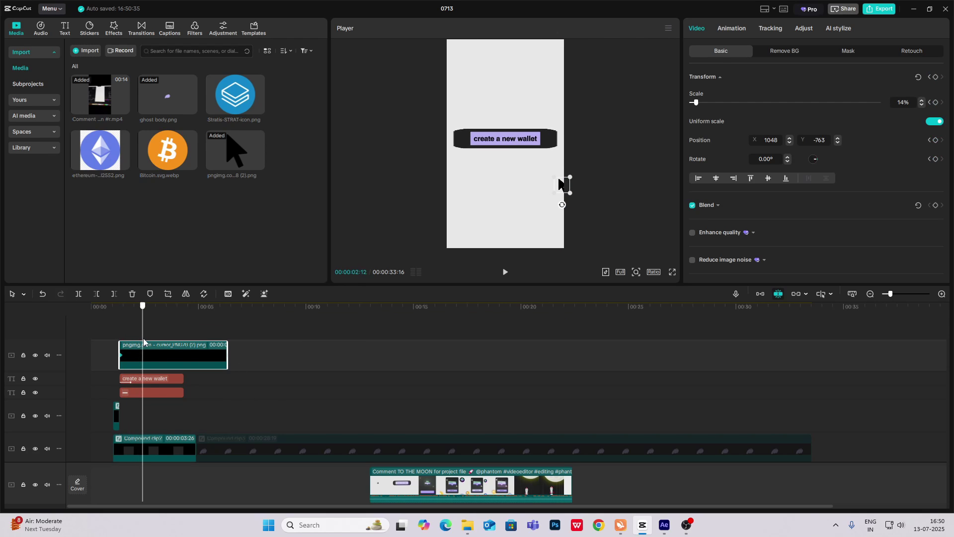
key(space)
drag(559, 180, 511, 152)
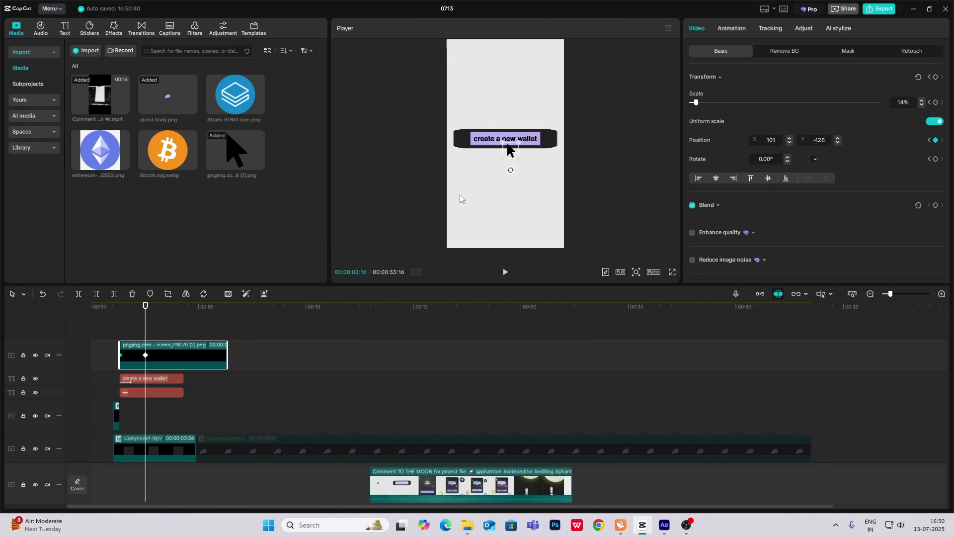
Open the cursor clip's keyframe graphs and apply the Cubic Out preset curve to its X position.
double_click(183, 347)
scroll(178, 375, up, 1)
click(941, 295)
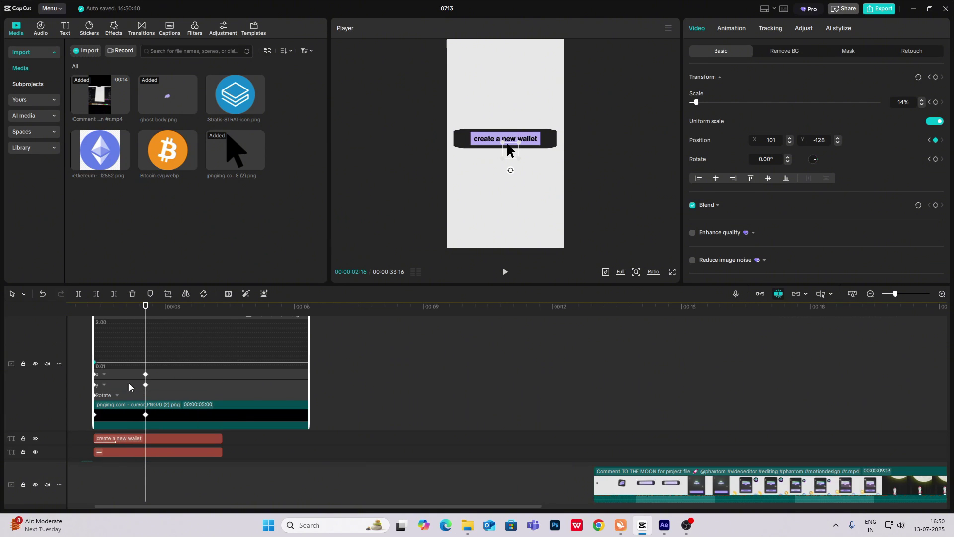
click(120, 376)
click(123, 356)
click(248, 326)
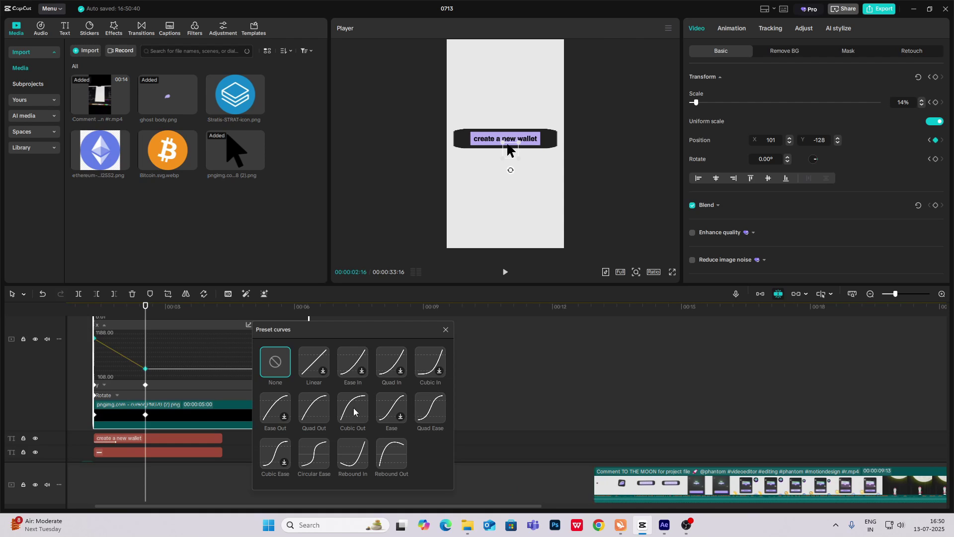
click(444, 325)
scroll(121, 385, down, 2)
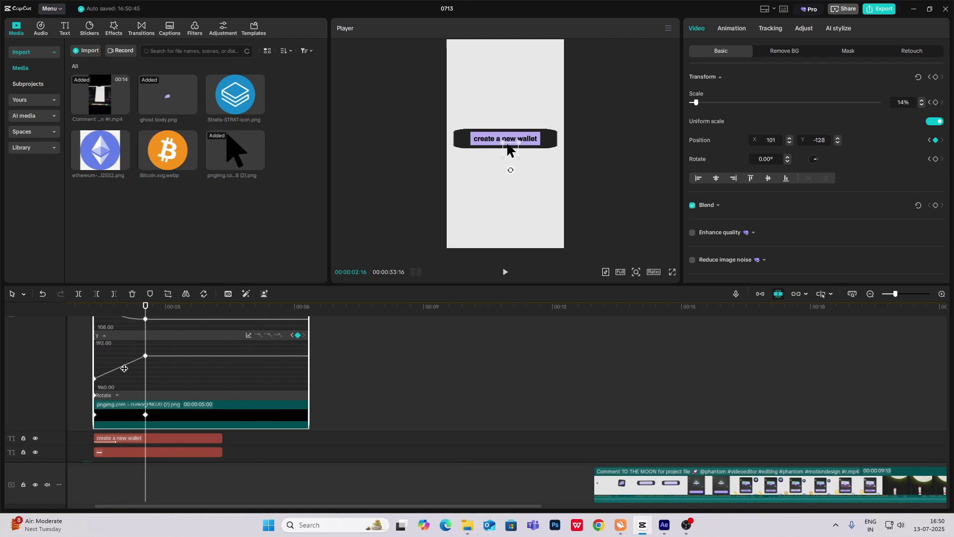
Apply the Cubic Out preset curve to the cursor's Y position and play back the cursor's movement onto the button.
click(124, 366)
click(268, 335)
click(444, 334)
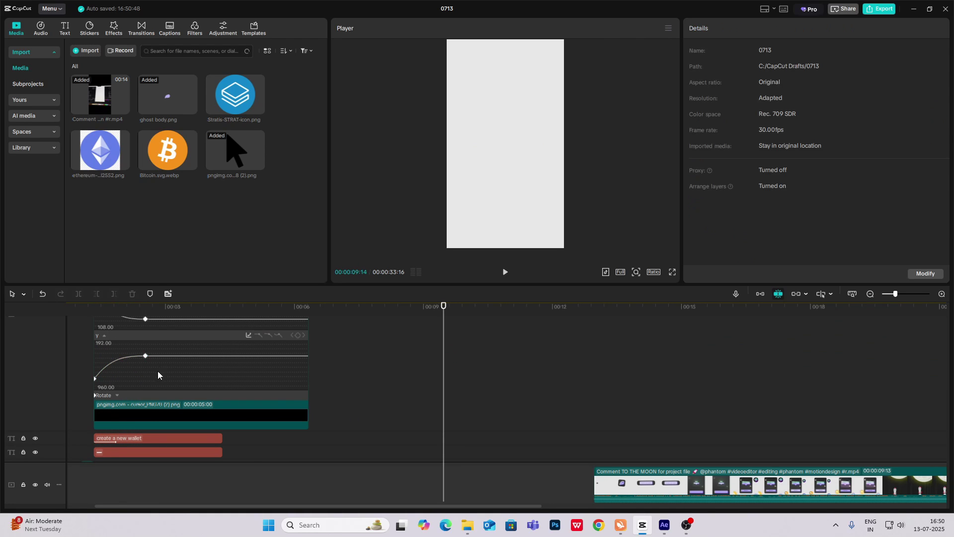
double_click(151, 412)
click(98, 334)
scroll(97, 334, up, 2)
click(95, 333)
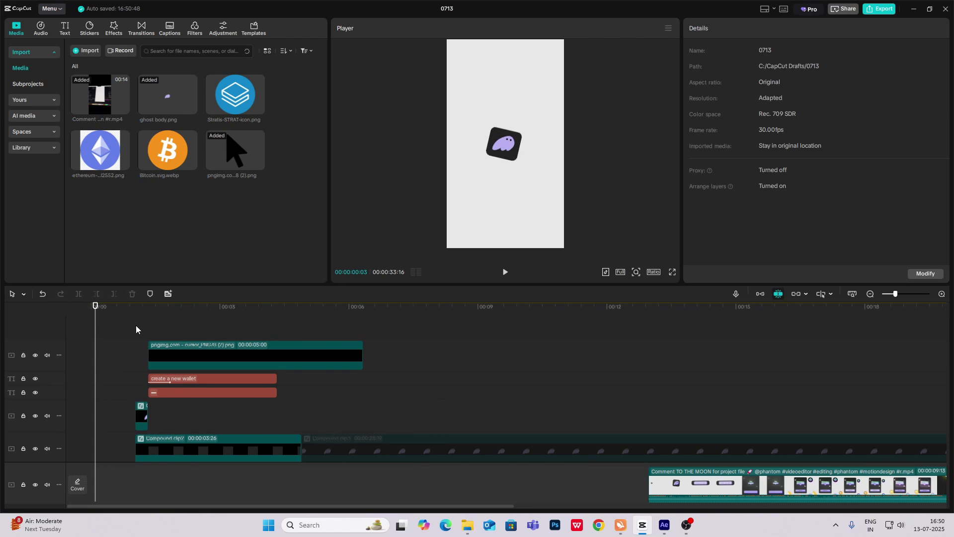
click(140, 320)
key(space)
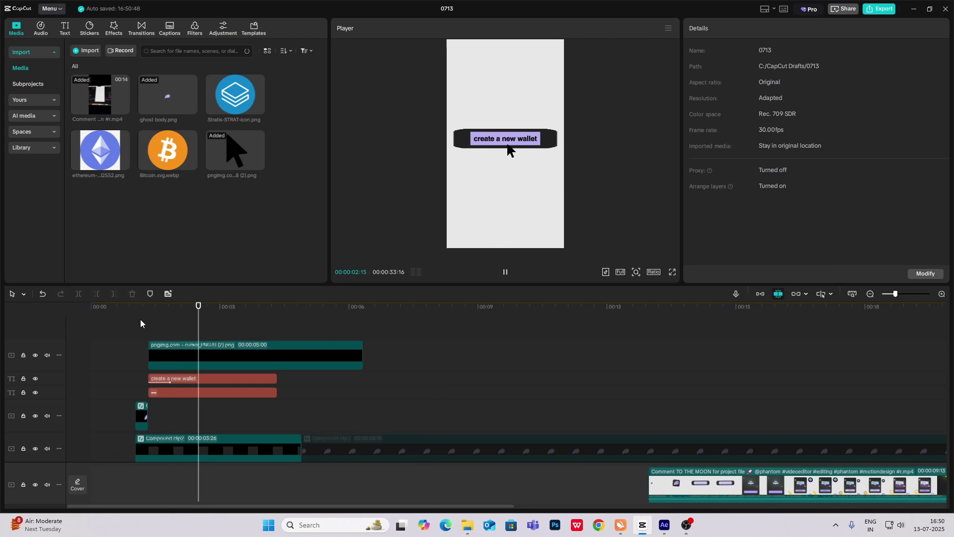
click(140, 322)
key(space)
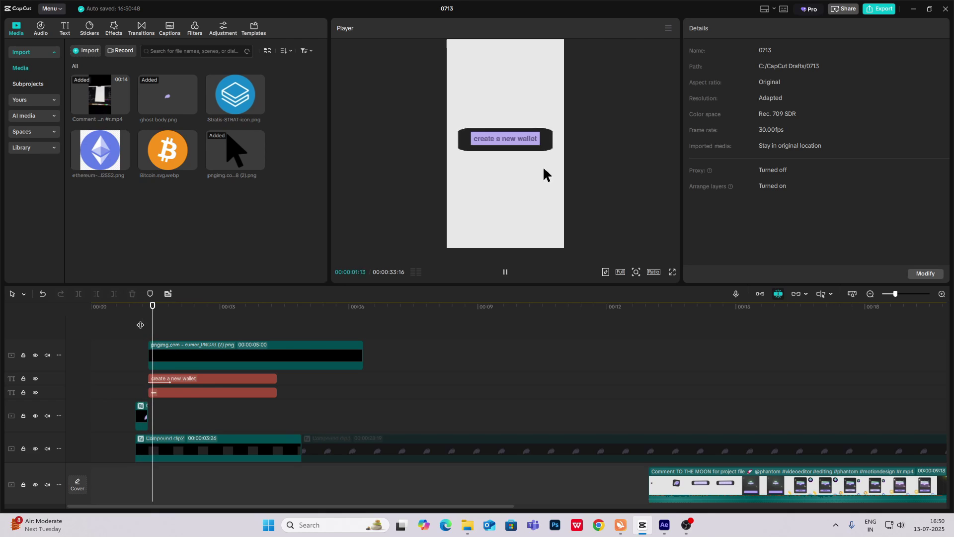
key(space)
Trim the cursor clip to end at about 00:00:02:26 and apply the Fade Out exit animation to it.
click(208, 359)
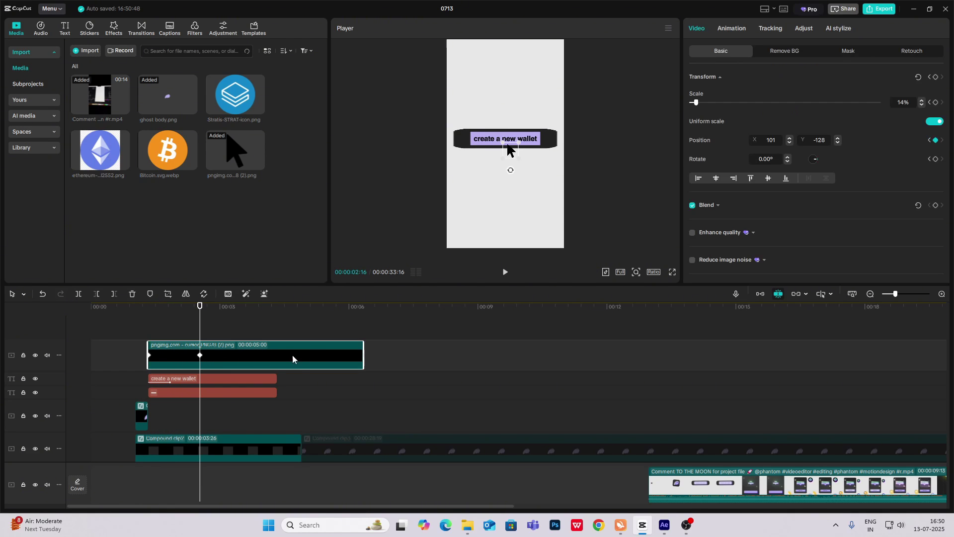
scroll(872, 191, down, 3)
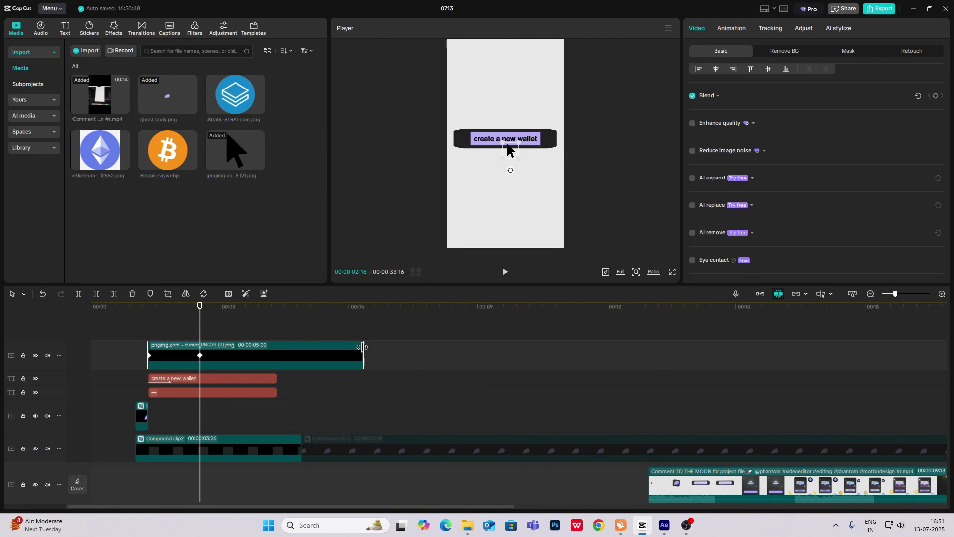
drag(364, 355, 215, 354)
click(742, 30)
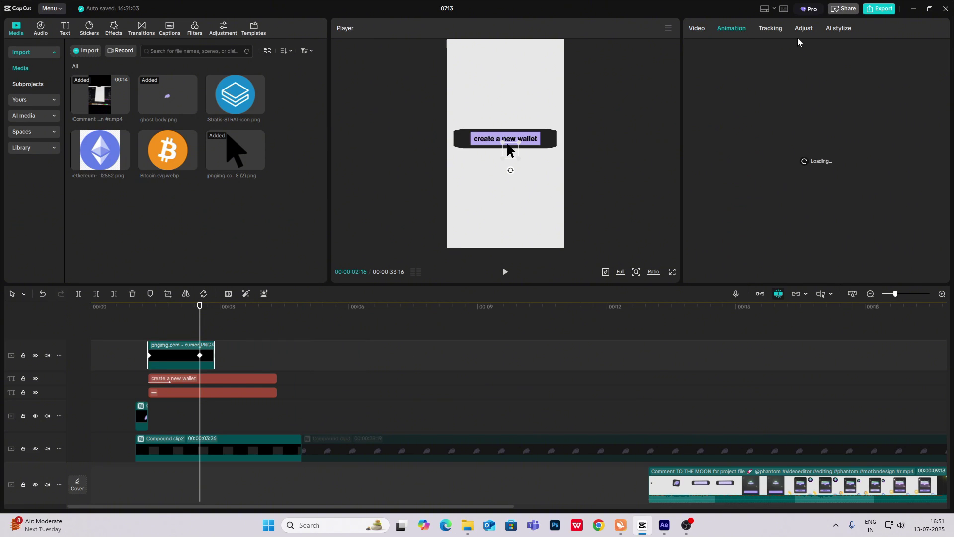
click(811, 51)
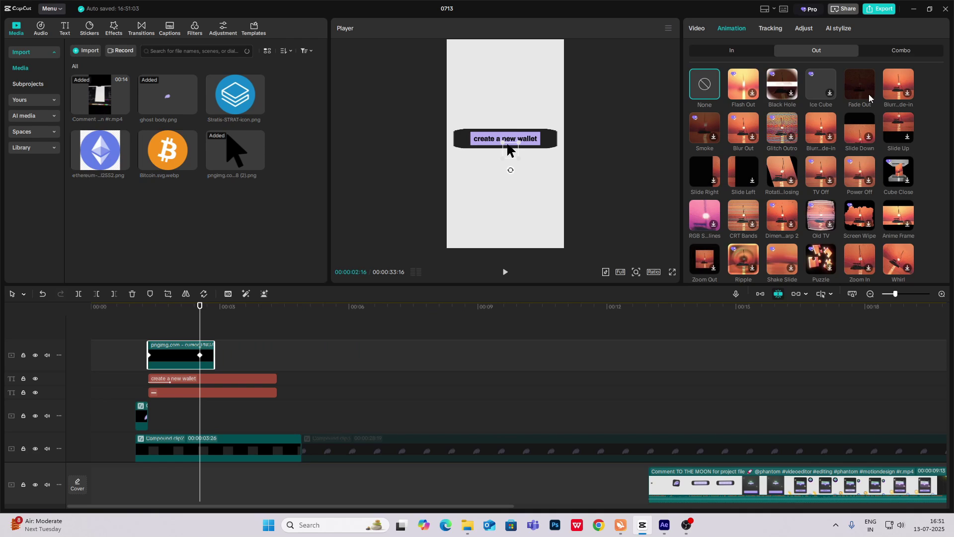
click(152, 337)
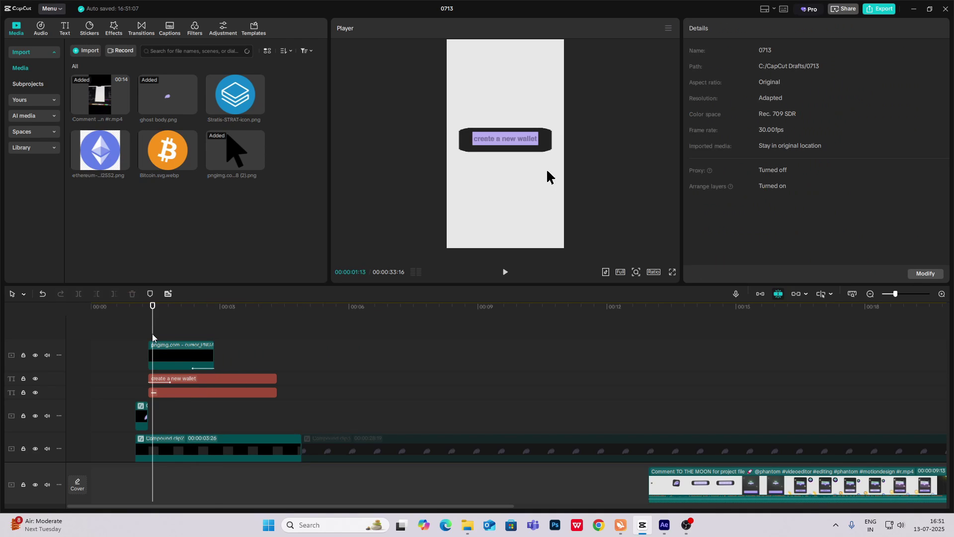
Keyframe the dark bar's scale width at 242% and its scale height at 286% at 00:00:02:11.
drag(153, 338, 193, 333)
scroll(213, 398, down, 2)
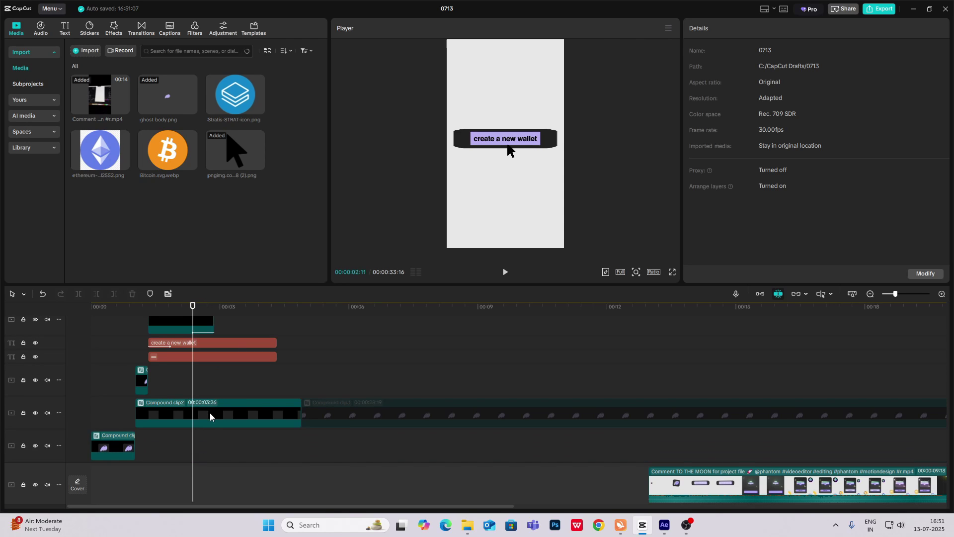
click(210, 416)
click(723, 28)
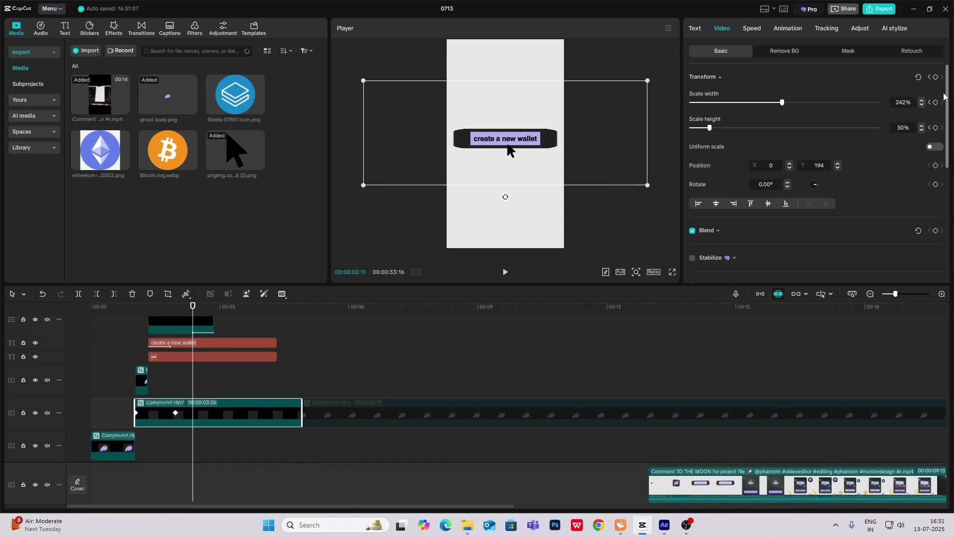
click(936, 103)
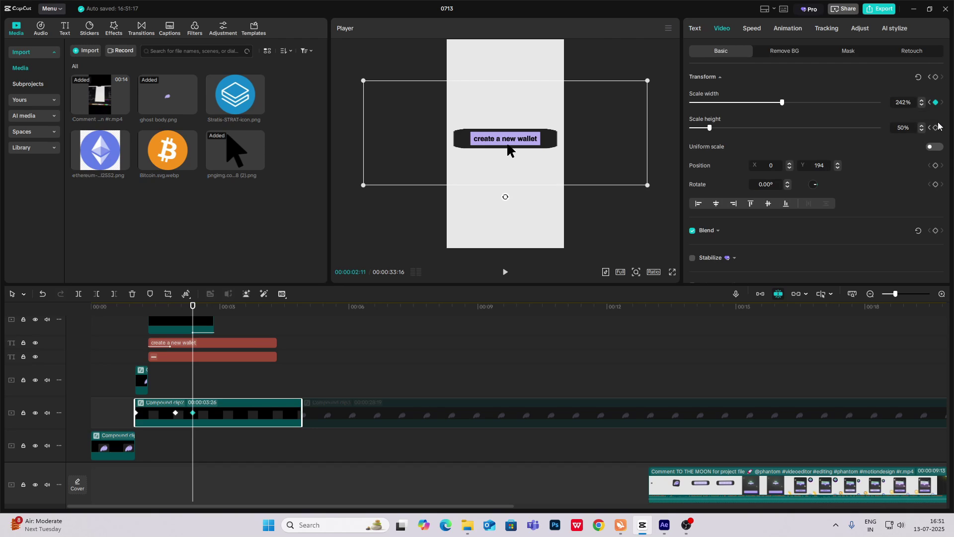
click(936, 127)
drag(714, 127, 800, 178)
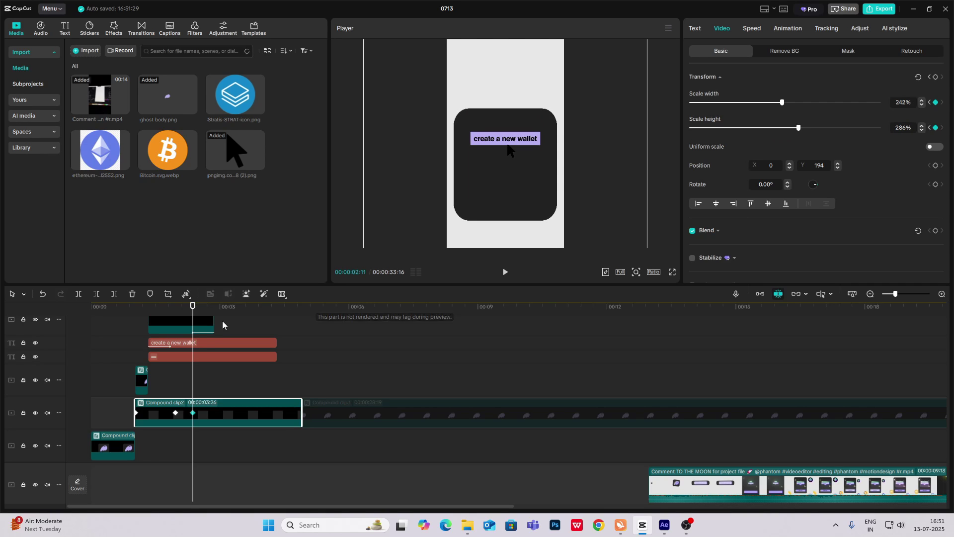
Apply the Cubic Out preset curve to the dark bar's height expansion and play it from about 00:00:01:27.
click(184, 400)
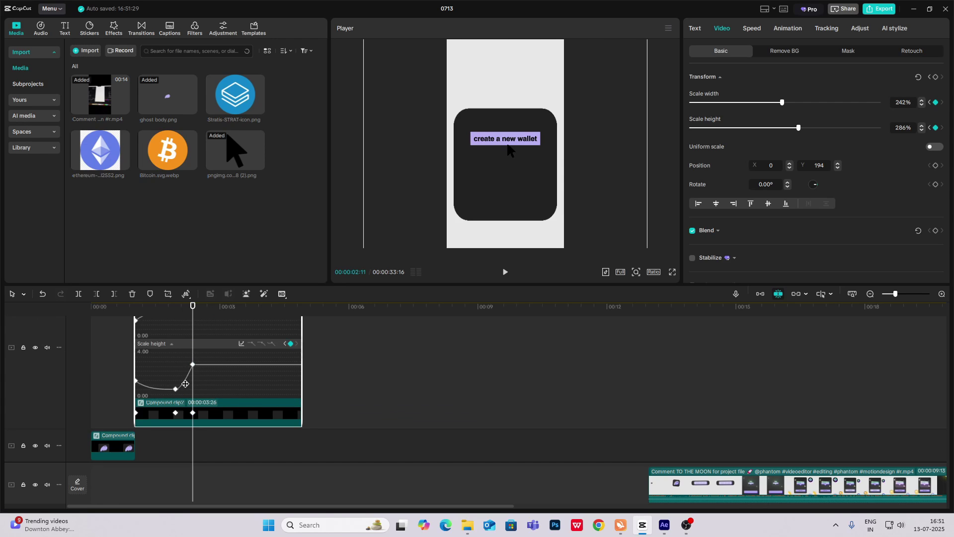
click(241, 343)
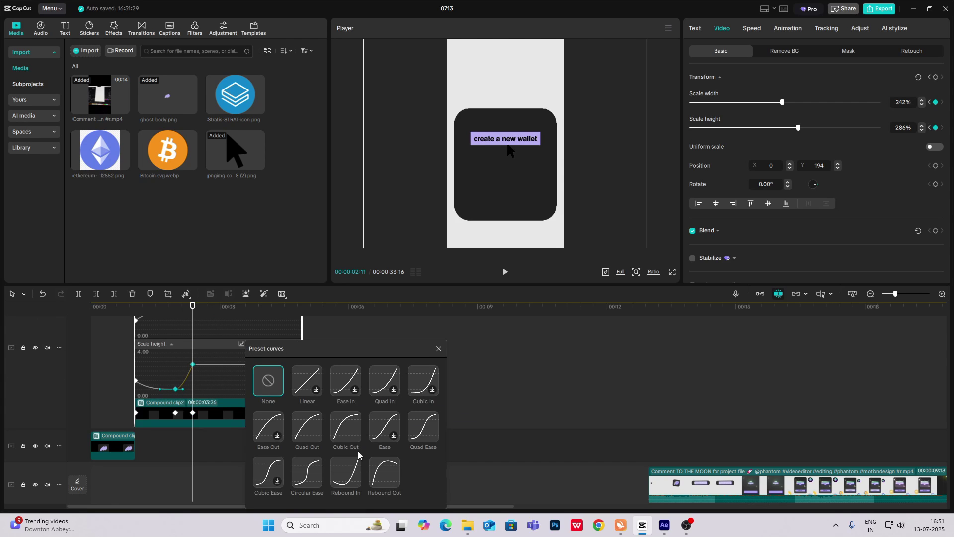
click(342, 428)
click(439, 349)
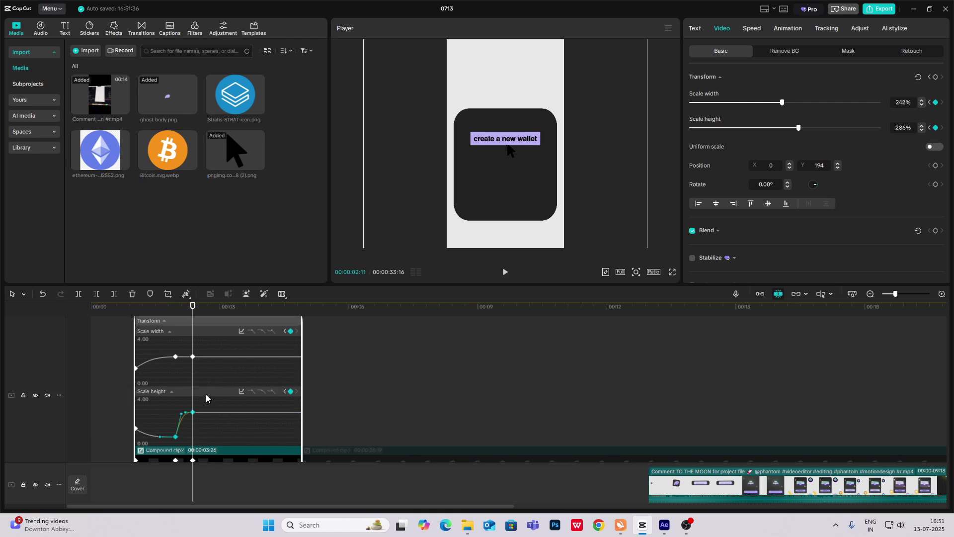
key(alt+k)
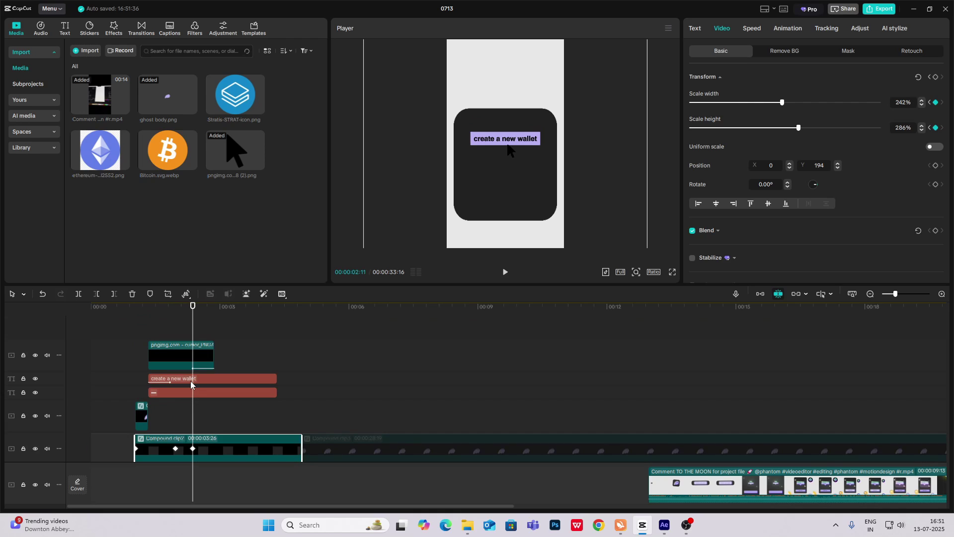
click(172, 424)
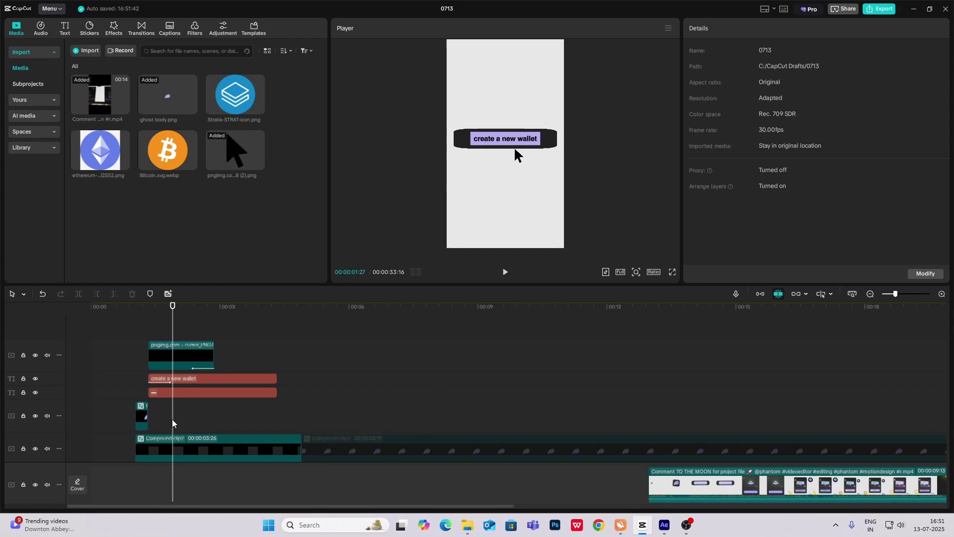
key(space)
click(172, 424)
click(176, 451)
click(172, 424)
key(space)
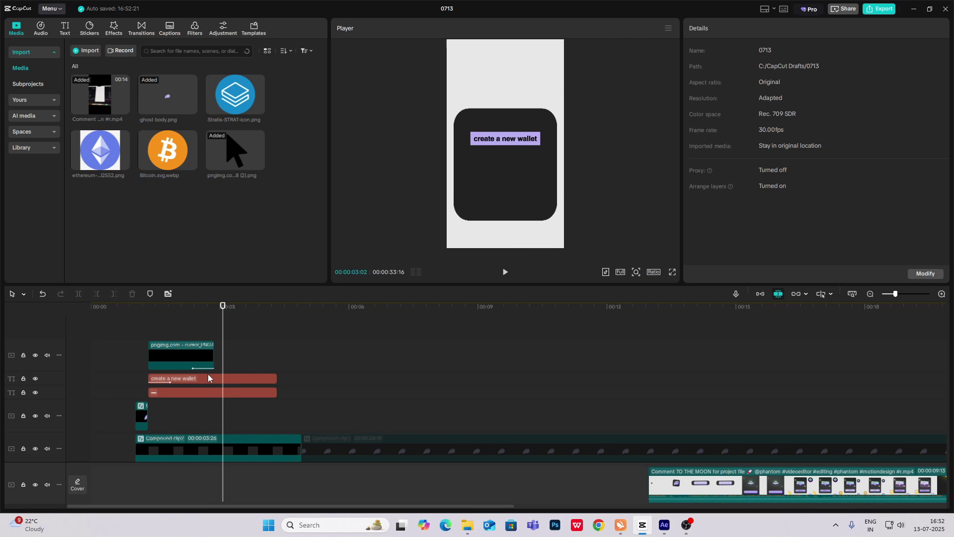
Keyframe the purple rectangle's transform at 00:00:02:06 and move it down to Y -1189 at 00:00:02:26.
click(185, 394)
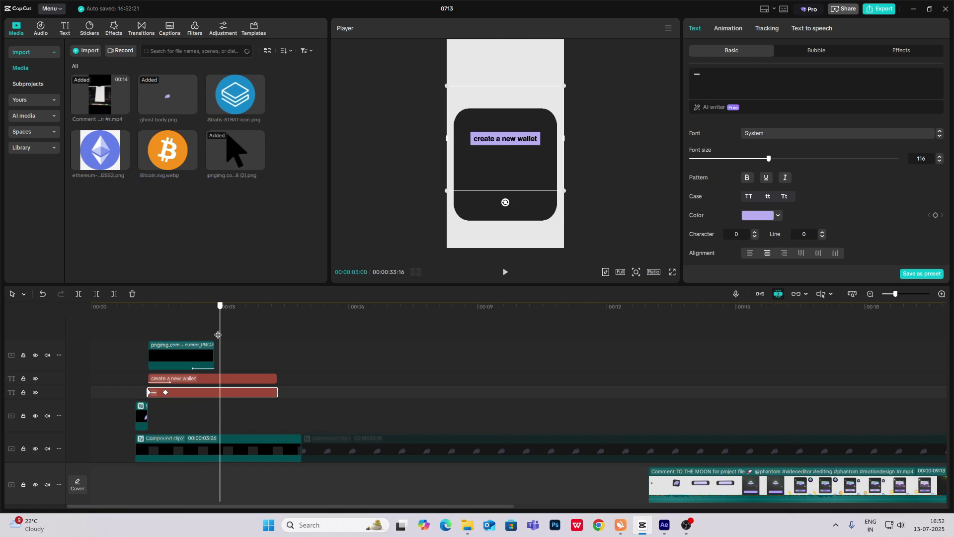
click(185, 342)
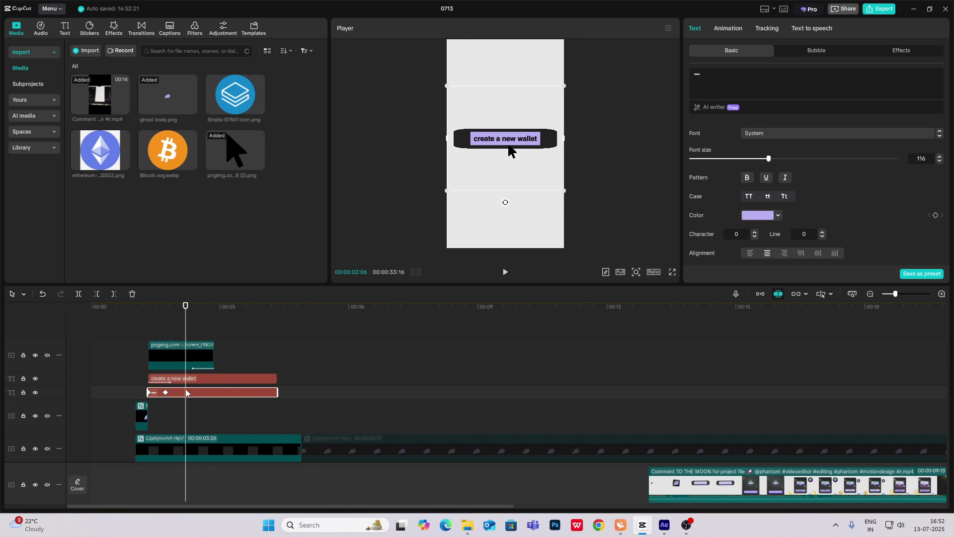
scroll(937, 164, down, 5)
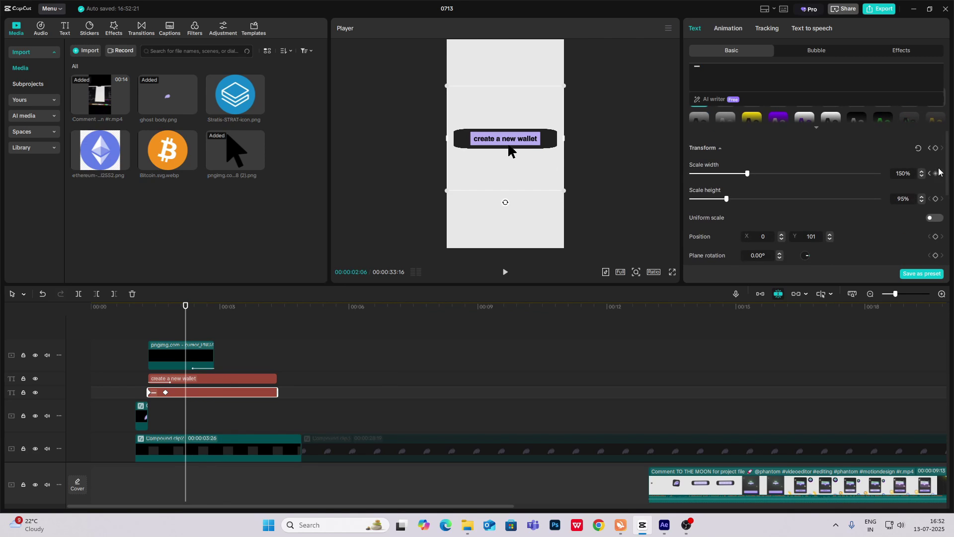
click(936, 147)
drag(186, 334, 214, 343)
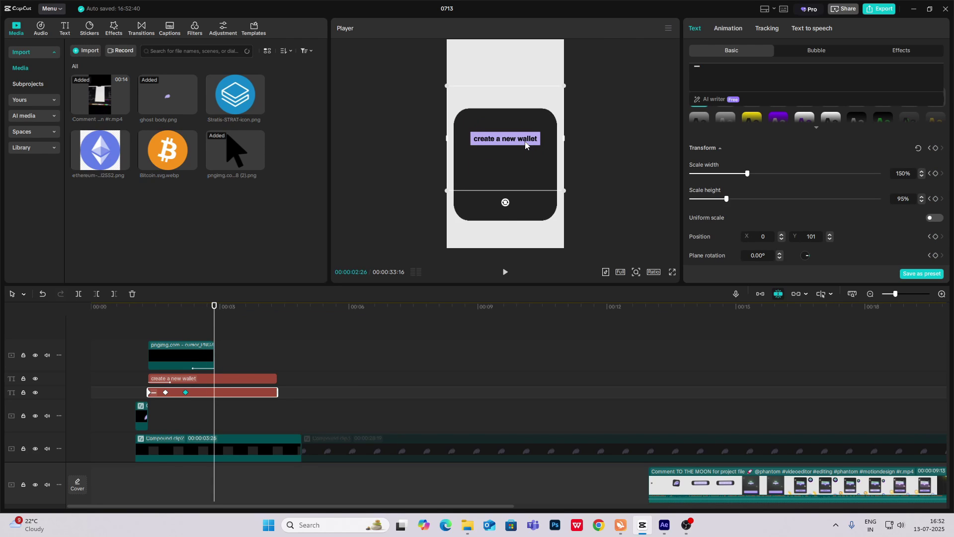
drag(524, 143, 520, 214)
Apply the Cubic Out preset curve to the purple rectangle's Y position between its last two keyframes.
click(261, 394)
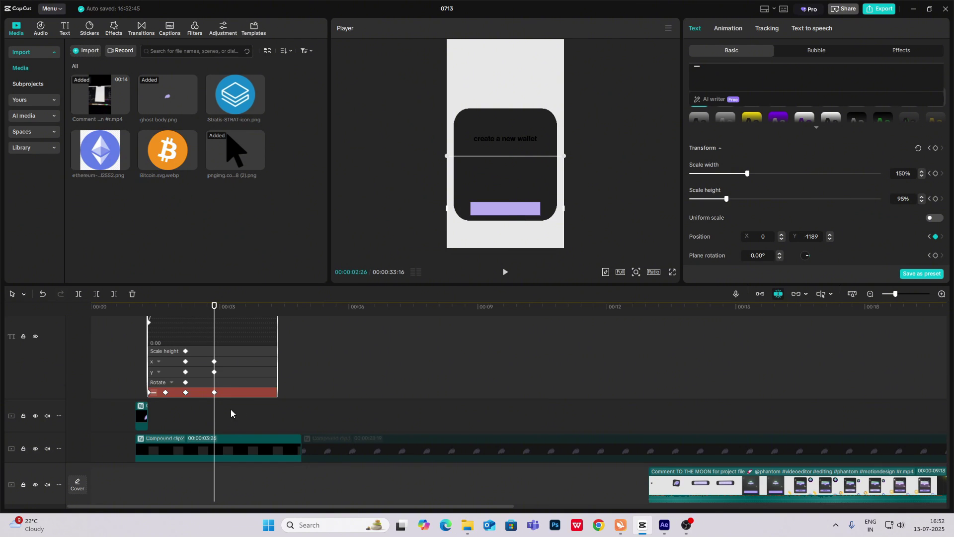
click(196, 431)
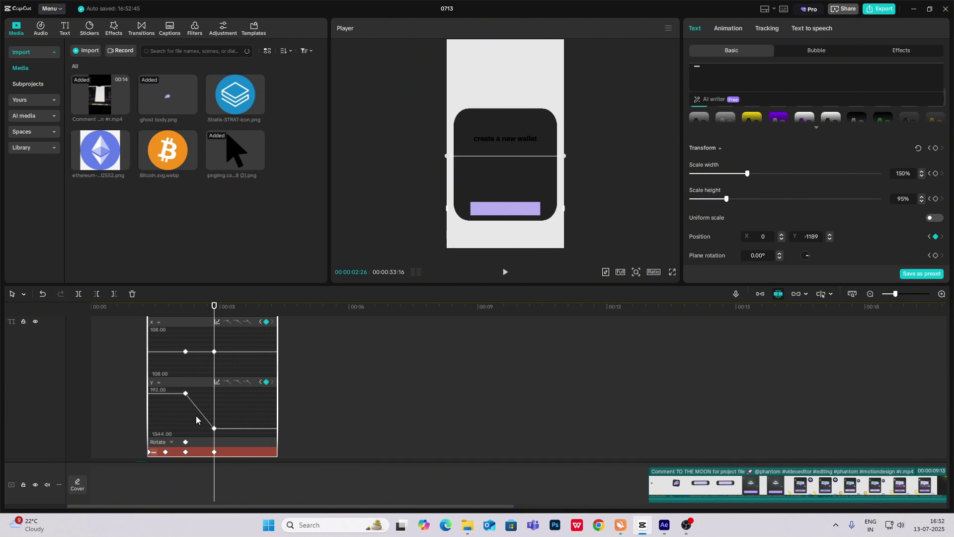
click(217, 382)
click(322, 442)
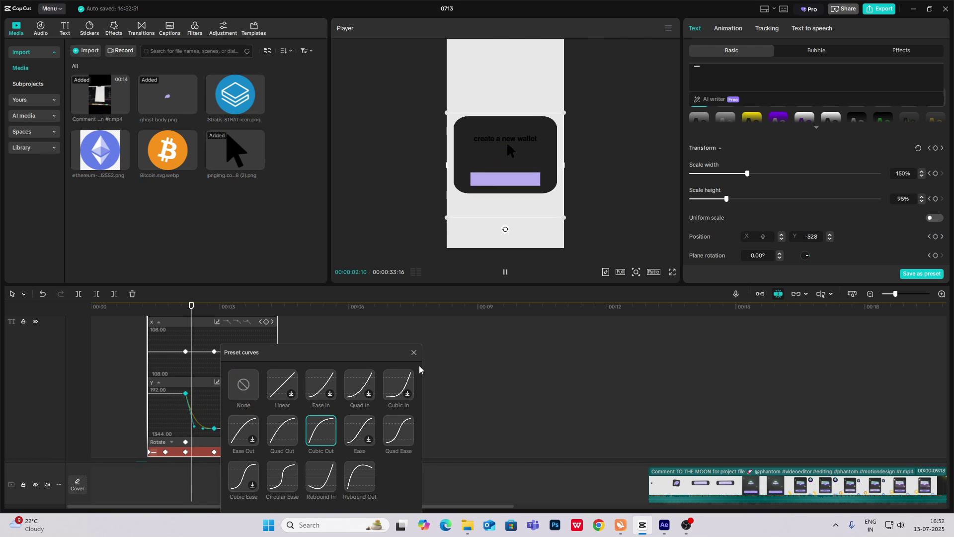
click(413, 353)
click(407, 355)
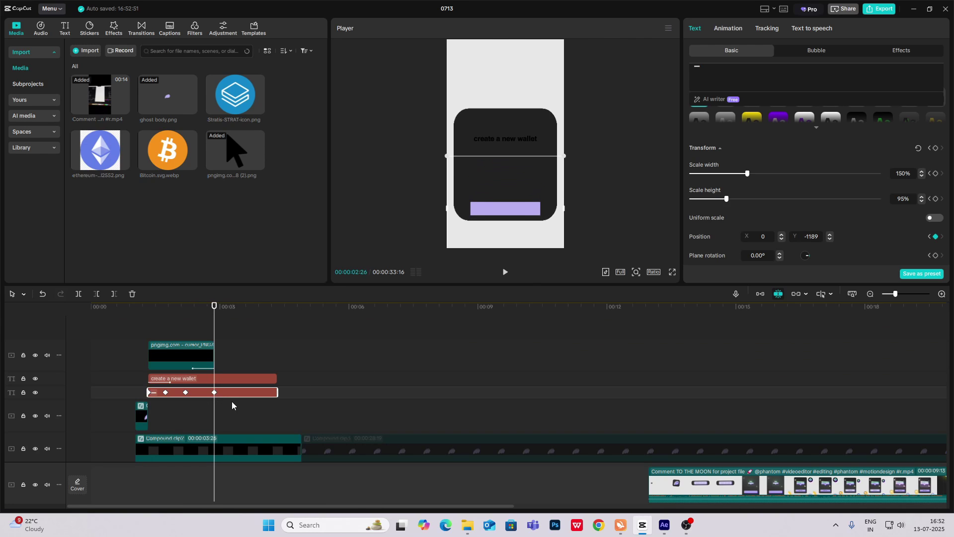
Move the last scale keyframe of the dark bar's compound clip to shortly after 00:00:03:00.
click(217, 448)
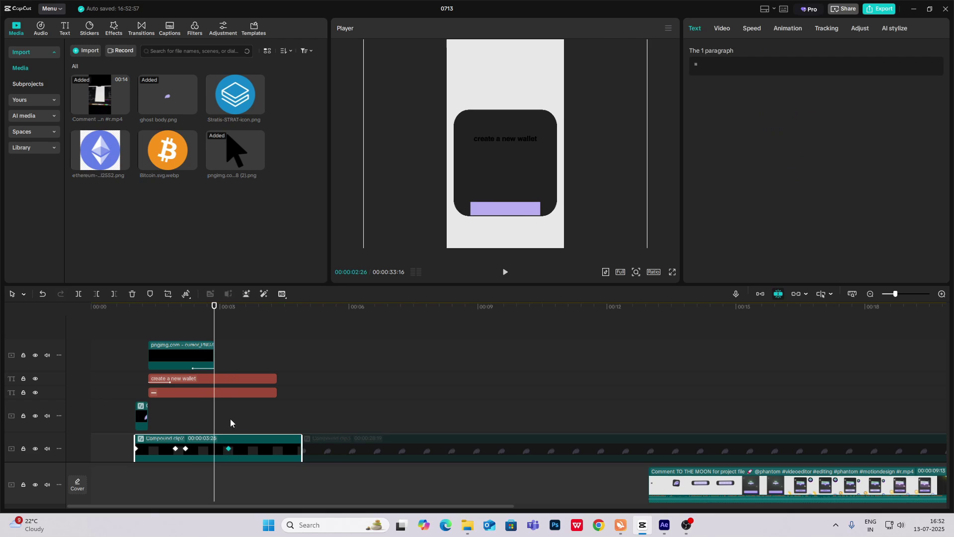
Move the purple rectangle's last position keyframe to shortly after 00:00:03:00, in line with the dark bar's last keyframe.
click(225, 394)
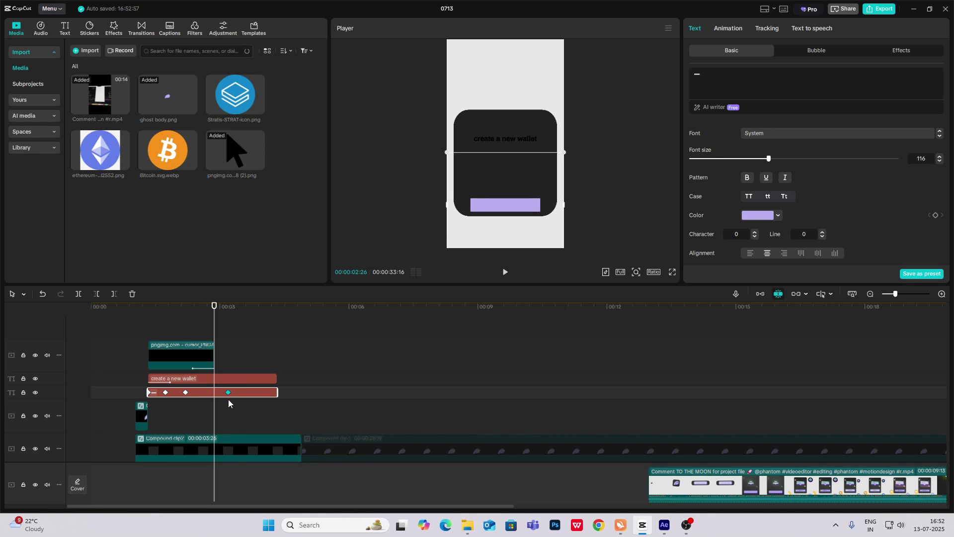
click(228, 399)
Trim the end of the "create a new wallet" text to about 00:00:02:20 and give it a Fade Out animation.
click(182, 372)
click(197, 381)
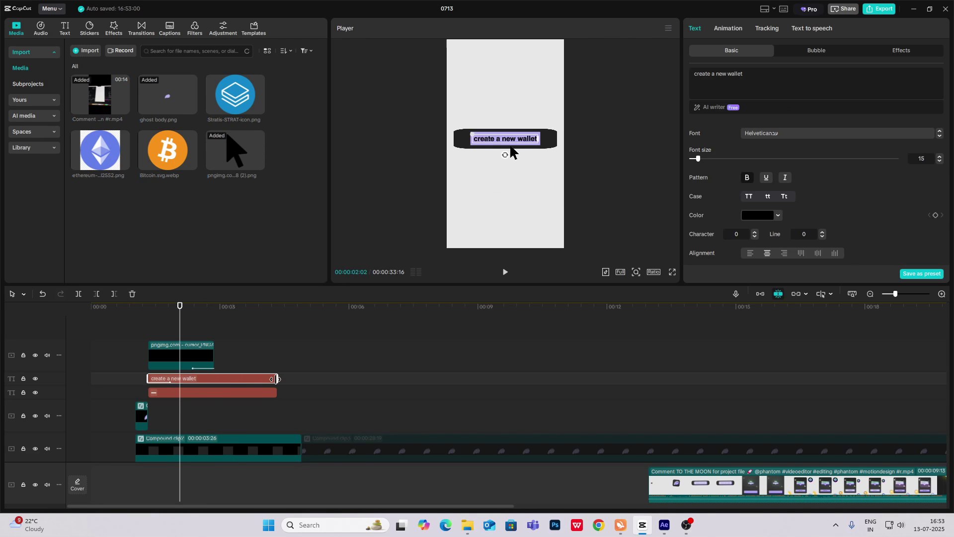
drag(276, 379, 206, 379)
click(727, 29)
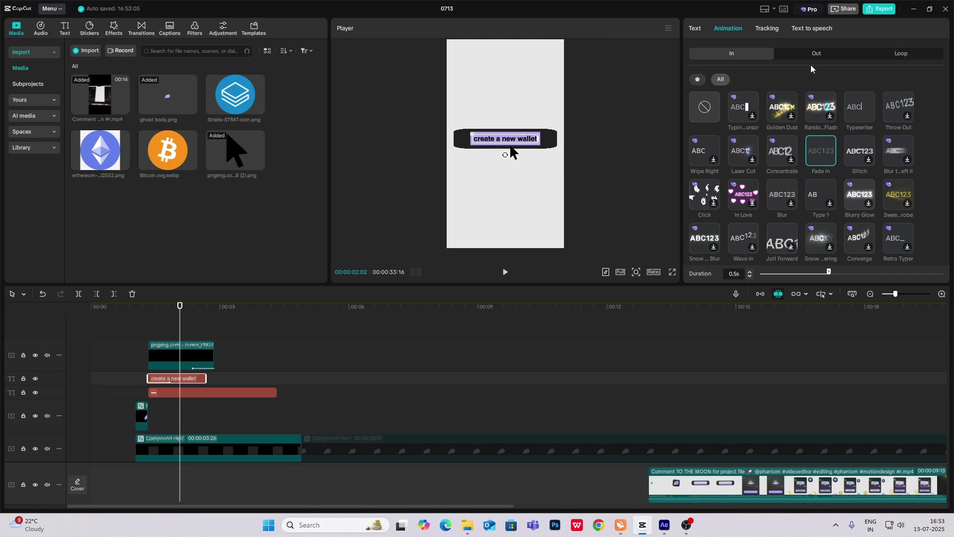
click(817, 53)
click(860, 107)
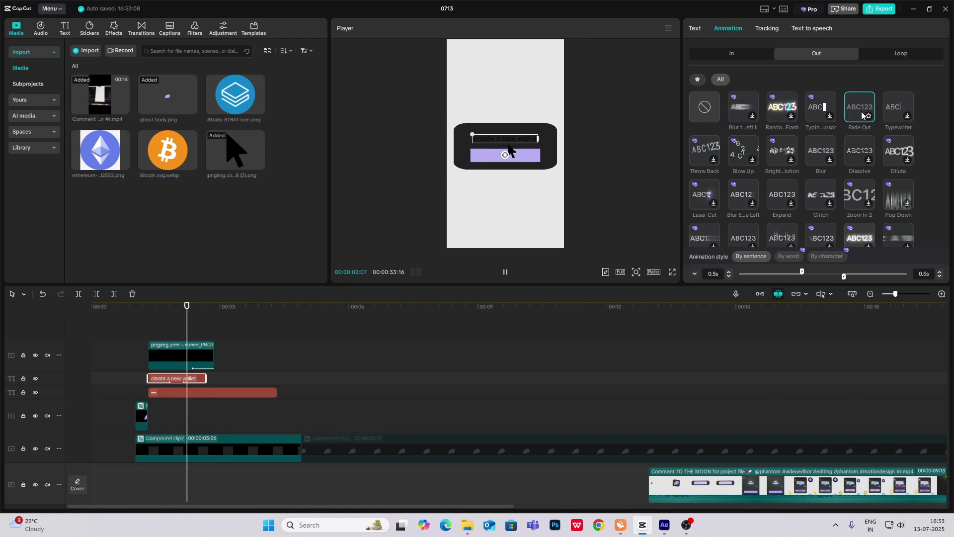
click(167, 329)
key(space)
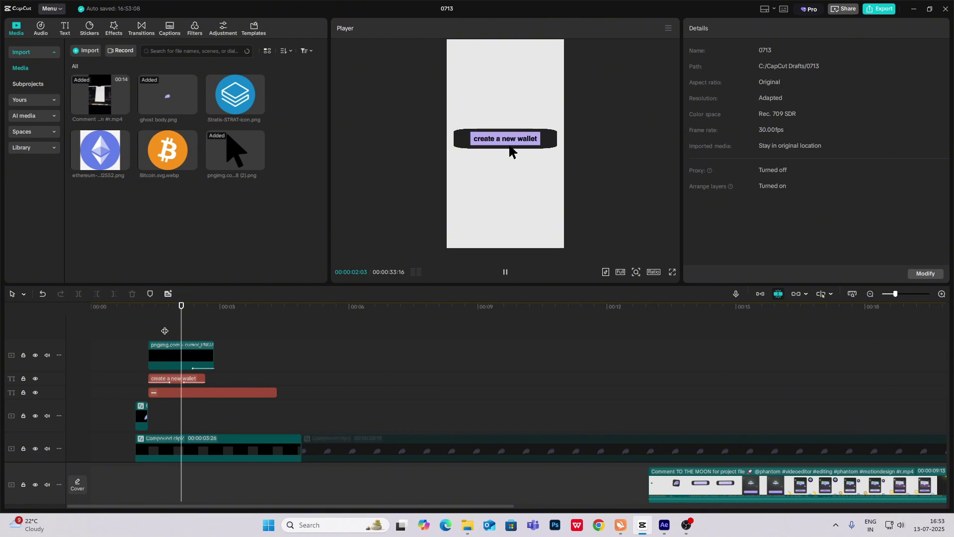
key(space)
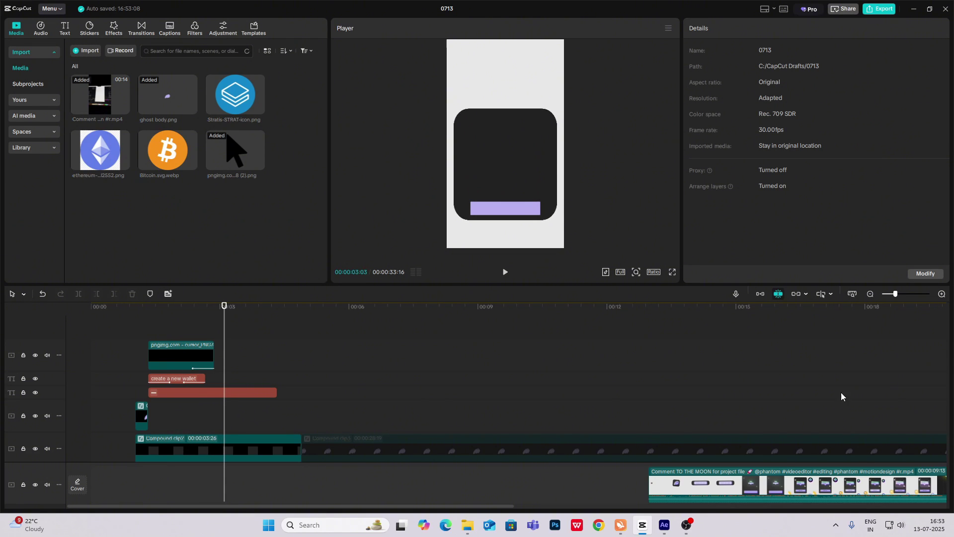
Duplicate the "create a new wallet" text to start at 00:00:02:20, reword it as "add funds" and place it on the purple rectangle.
drag(801, 402, 815, 403)
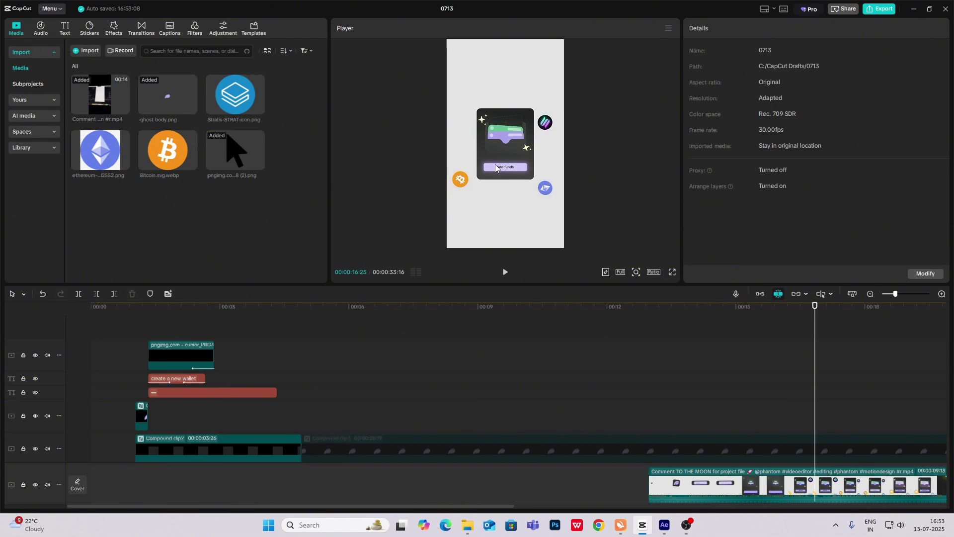
drag(717, 380, 209, 380)
click(196, 338)
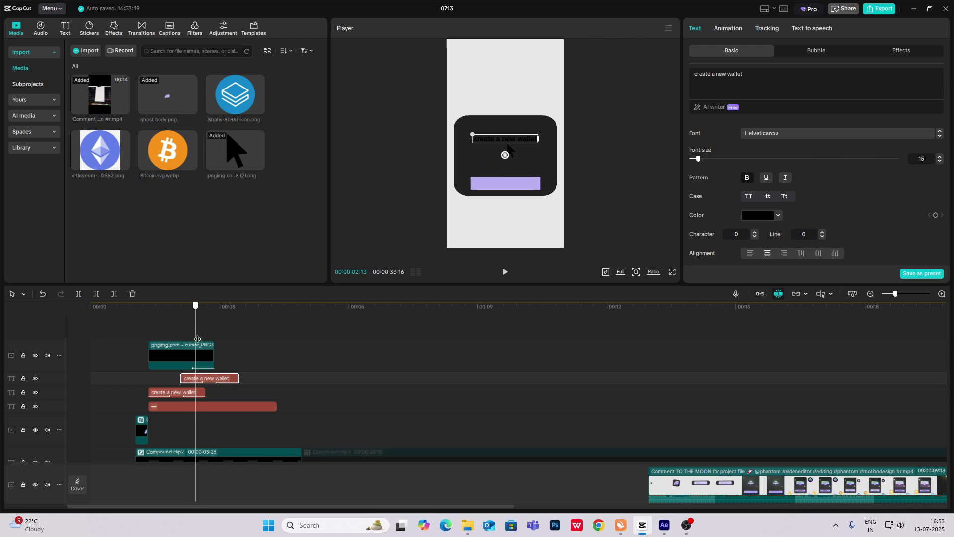
drag(198, 338, 206, 346)
drag(216, 378, 241, 388)
drag(749, 75, 521, 64)
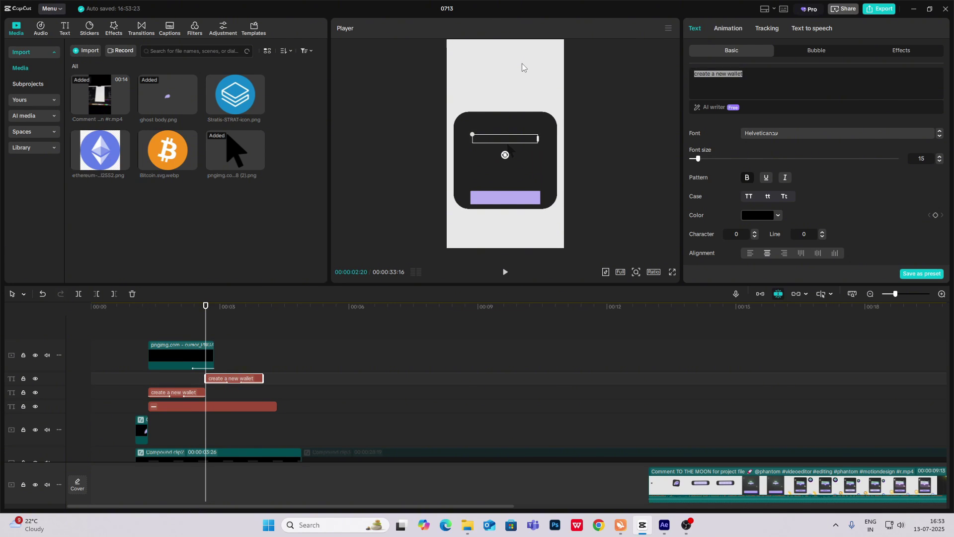
text(add fun)
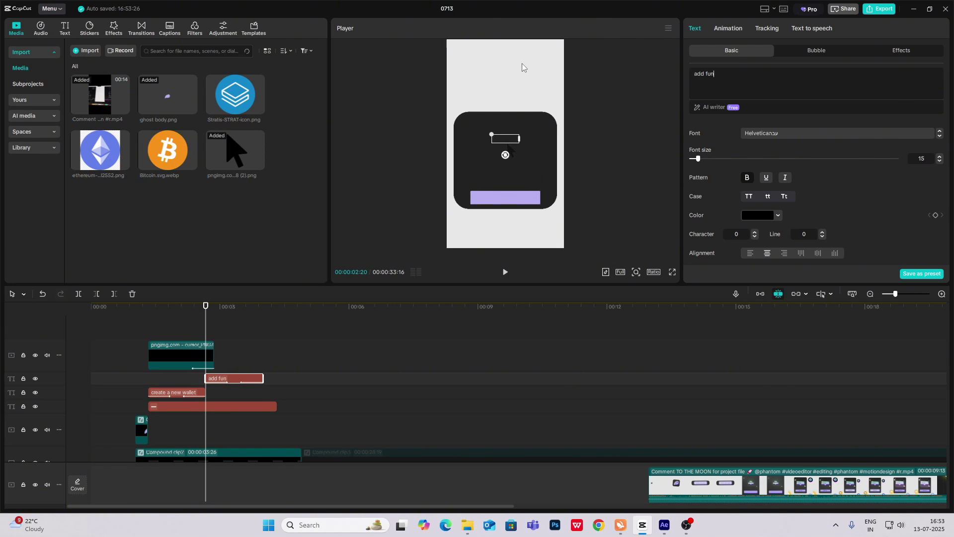
text(ds)
drag(512, 143, 511, 201)
Add a default text on a new top track starting where the cursor clip ends and replace its content with a solid square symbol.
click(728, 441)
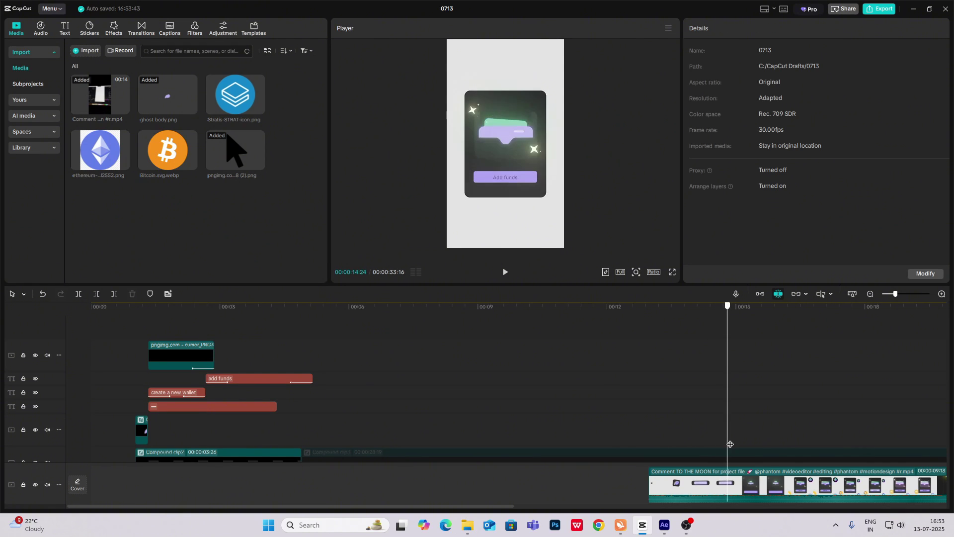
click(737, 442)
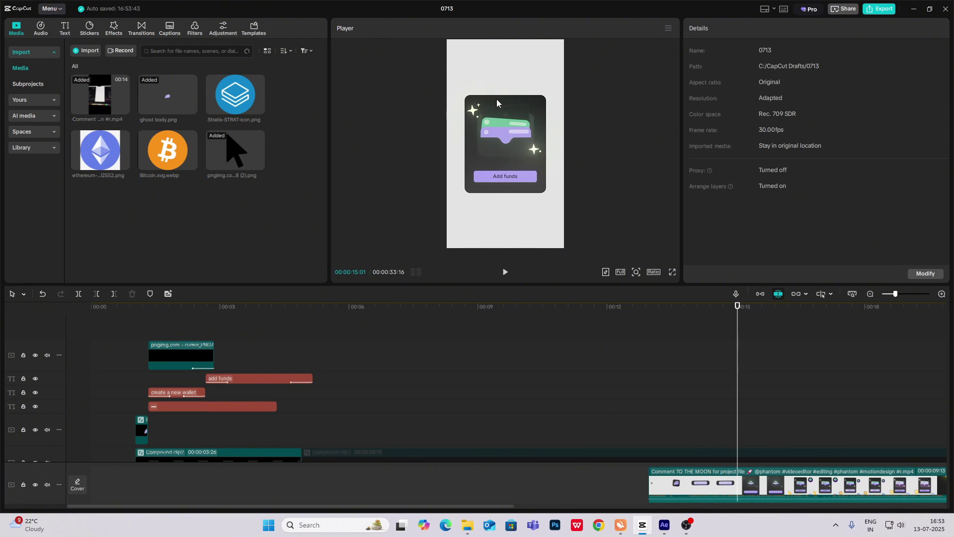
drag(282, 366, 231, 367)
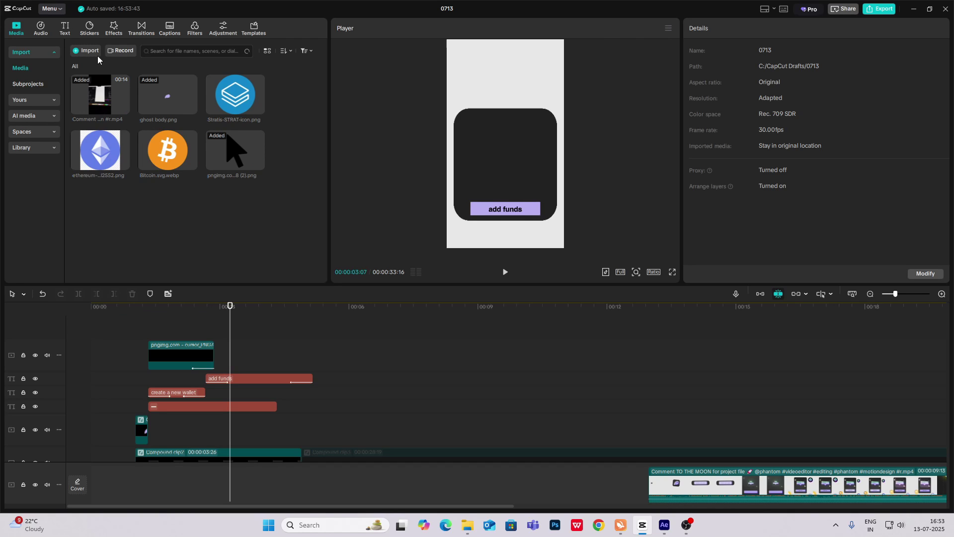
click(65, 30)
drag(91, 79, 216, 345)
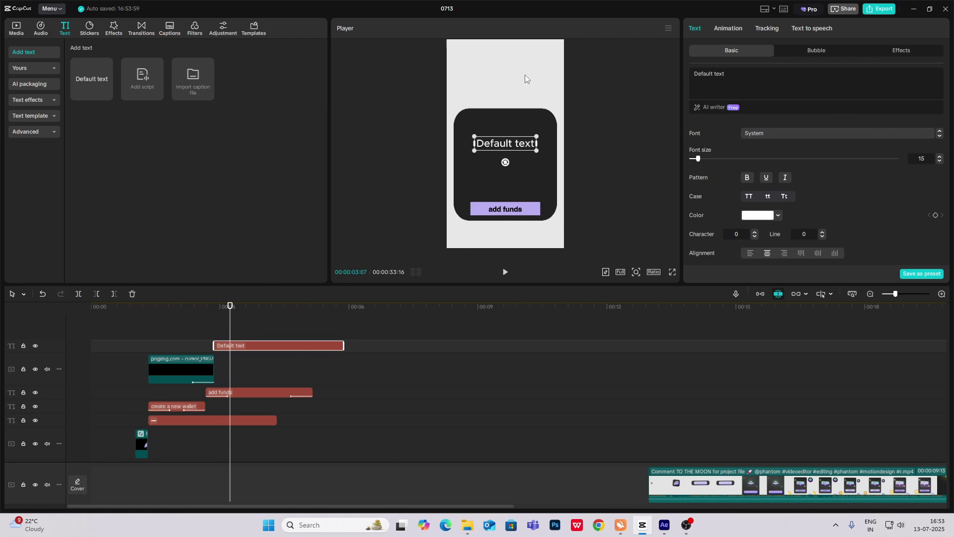
key(ctrl+a)
key(super+period)
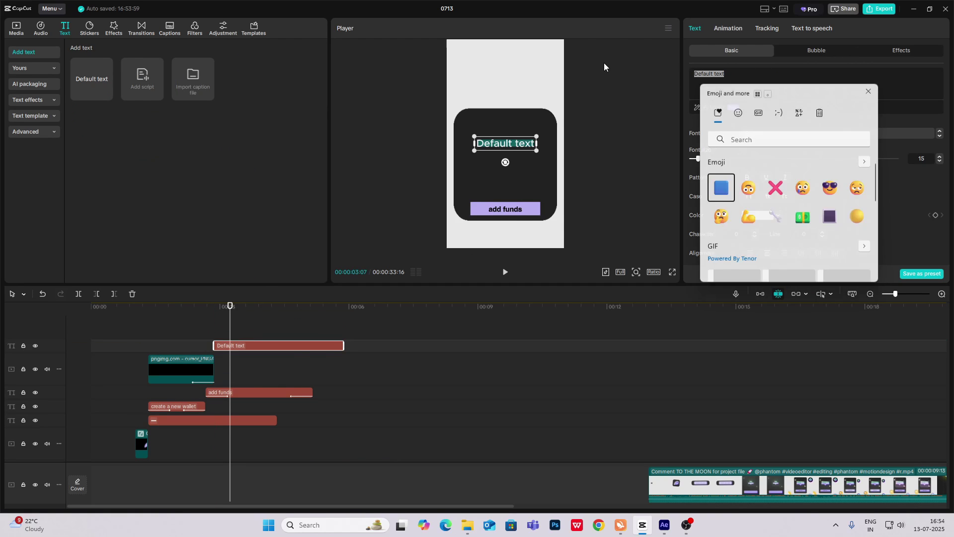
click(800, 110)
click(775, 160)
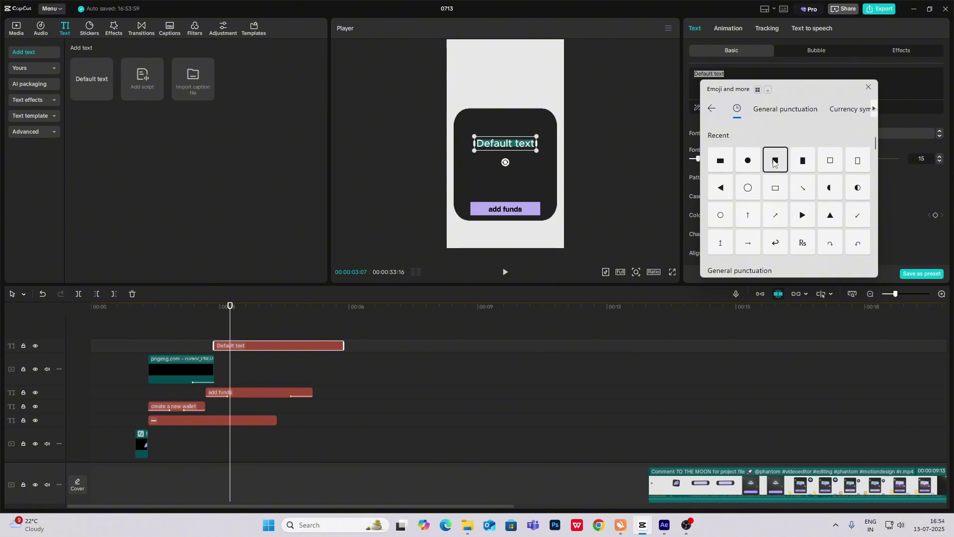
click(607, 135)
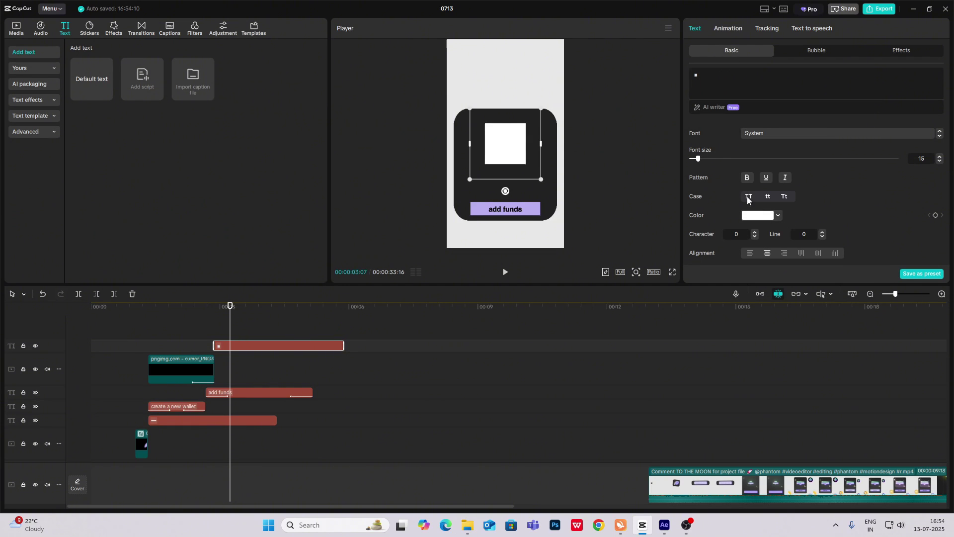
Set the square's font size to 37 and its color to dark gray 3C3C3C.
drag(708, 156, 714, 162)
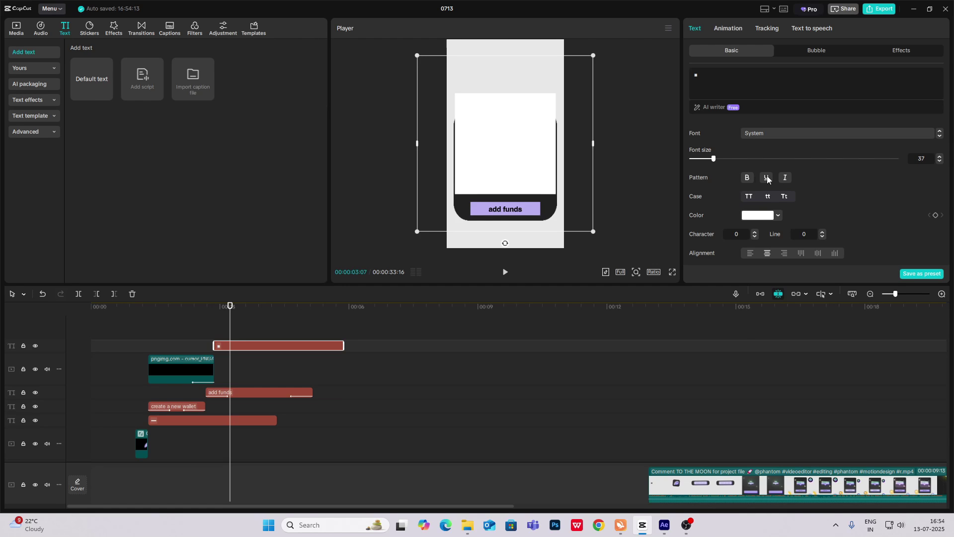
click(758, 218)
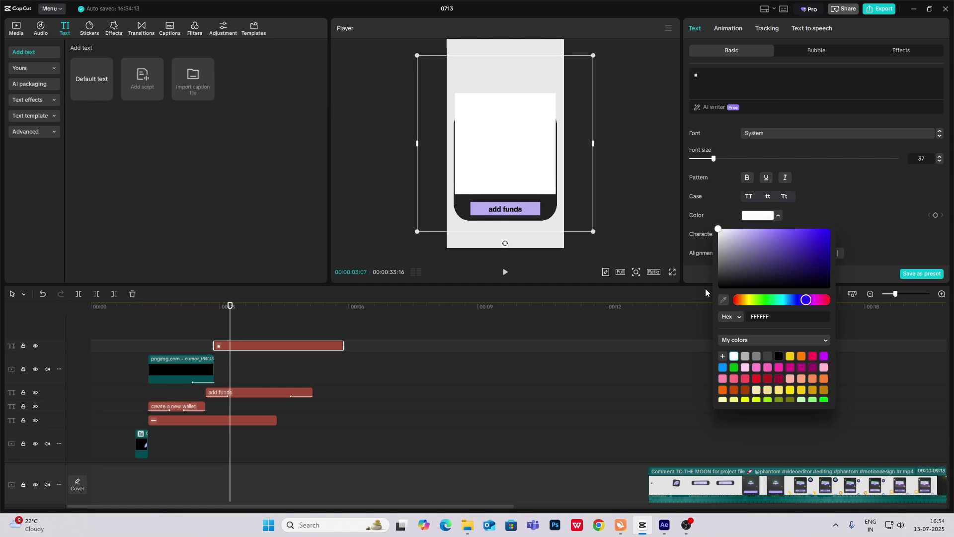
drag(718, 272, 709, 274)
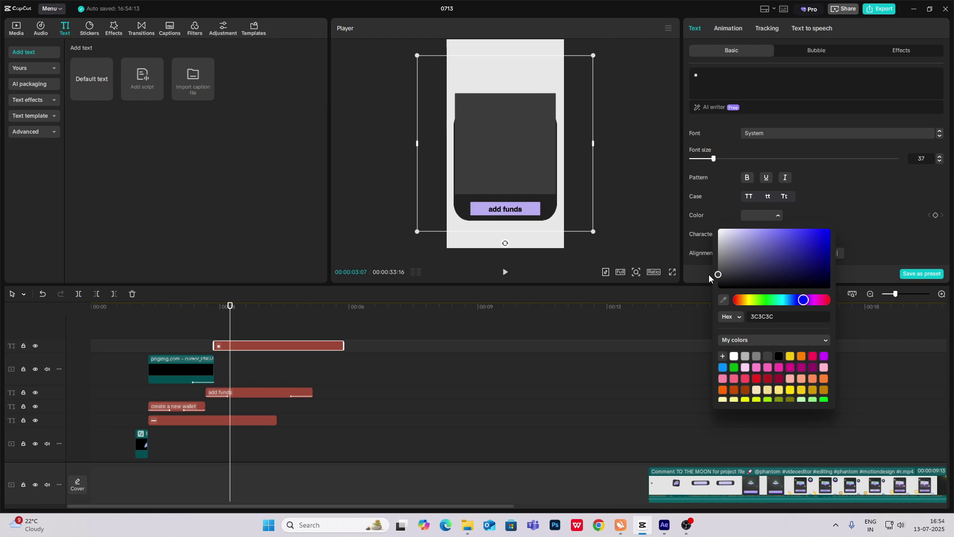
Duplicate the gray square onto the track above and color the copy black.
click(272, 349)
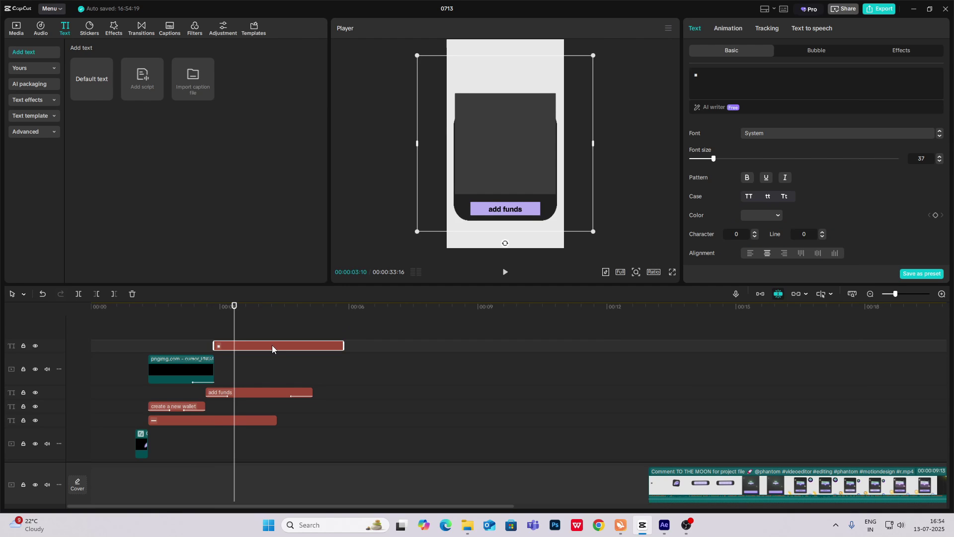
drag(275, 342, 276, 329)
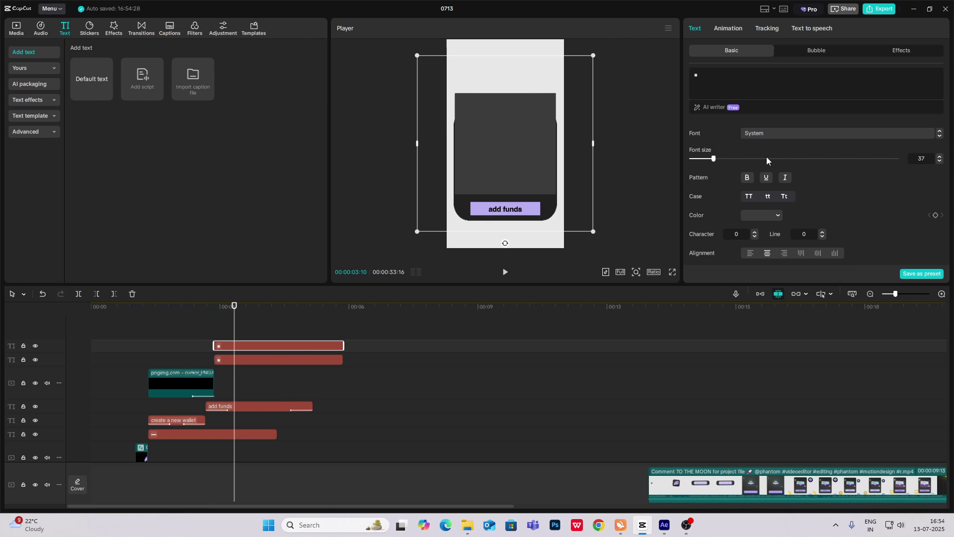
click(758, 215)
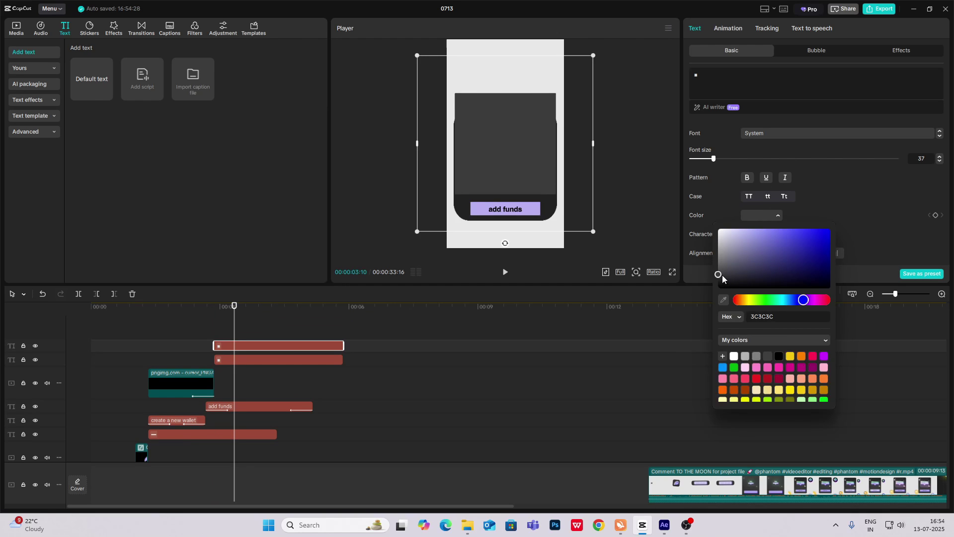
drag(723, 275, 680, 323)
mouse_move(497, 151)
mouse_down()
mouse_move(510, 211)
mouse_move(497, 152)
mouse_up()
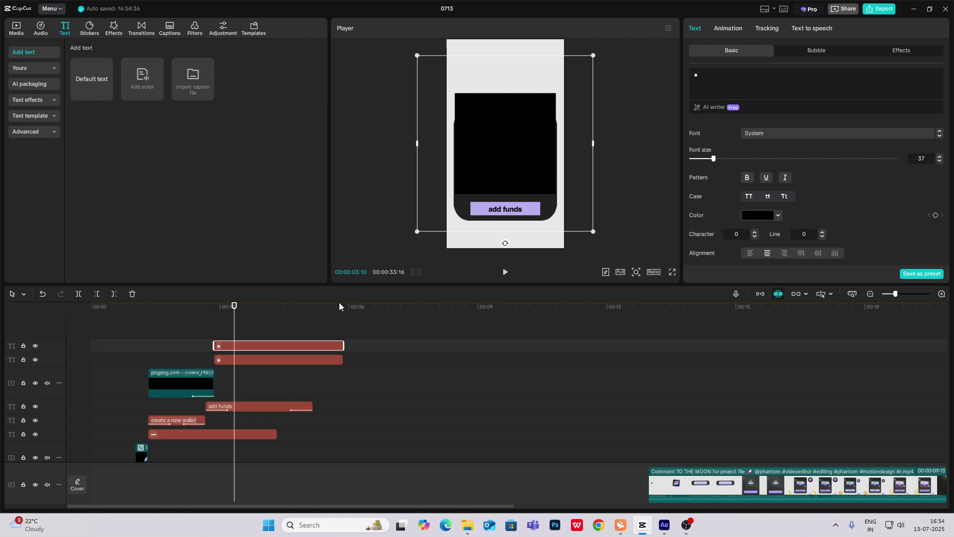
Turn the black square into a compound clip and give it a Split mask, feathered about 76 and flipped so the black fades upward.
key(alt+g)
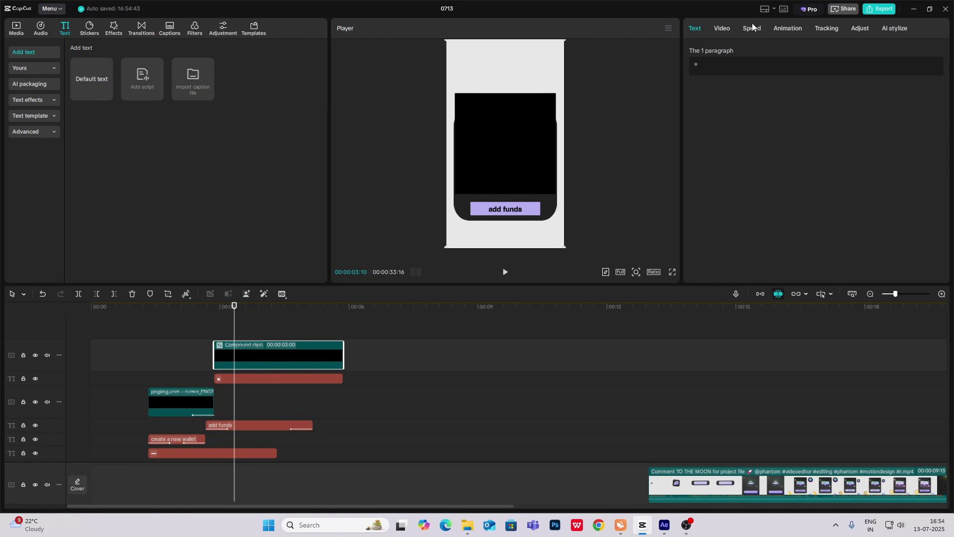
click(849, 51)
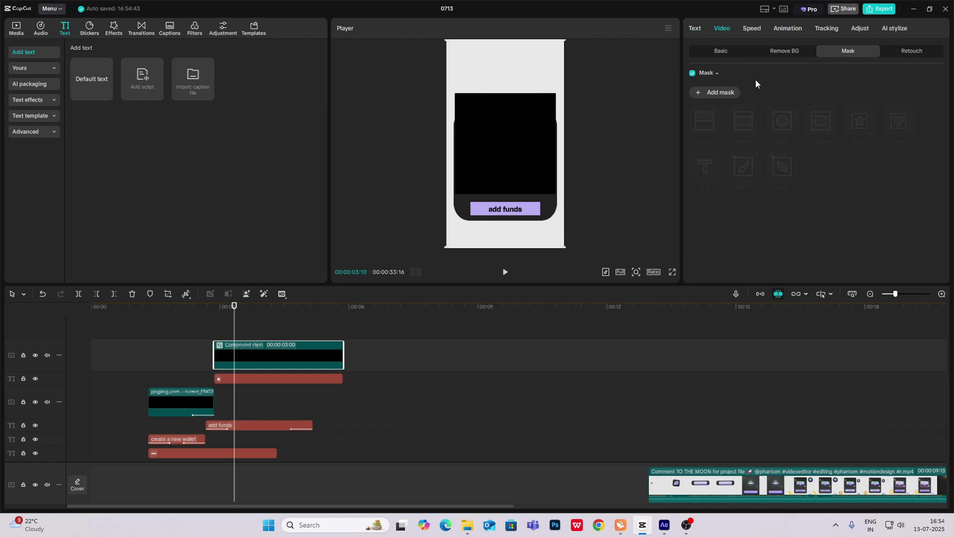
click(720, 93)
click(704, 120)
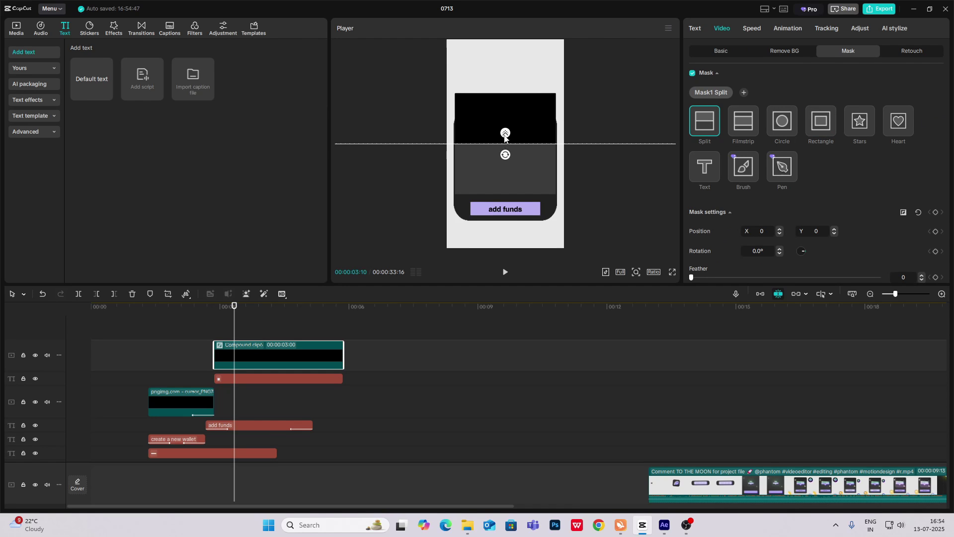
drag(504, 133, 505, 108)
drag(505, 117, 505, 109)
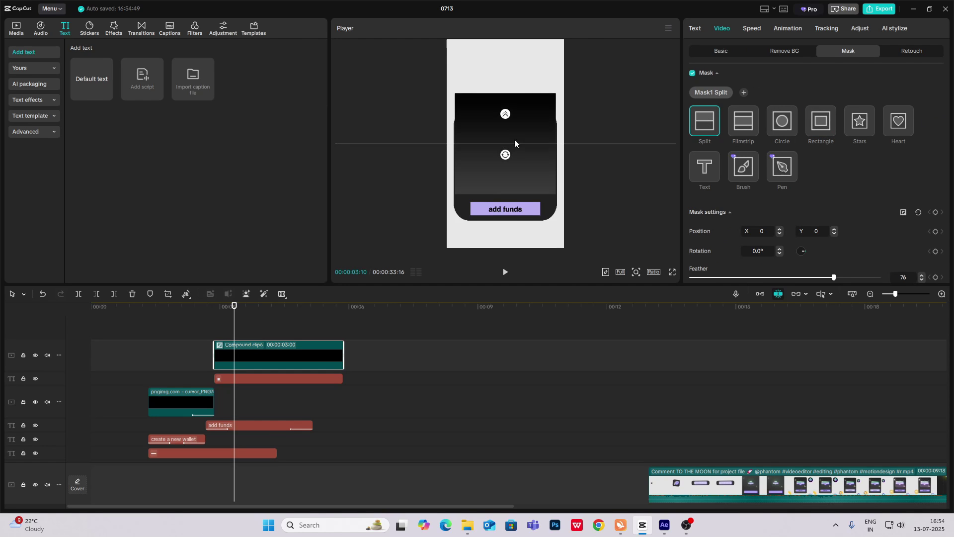
drag(506, 154, 503, 109)
click(723, 52)
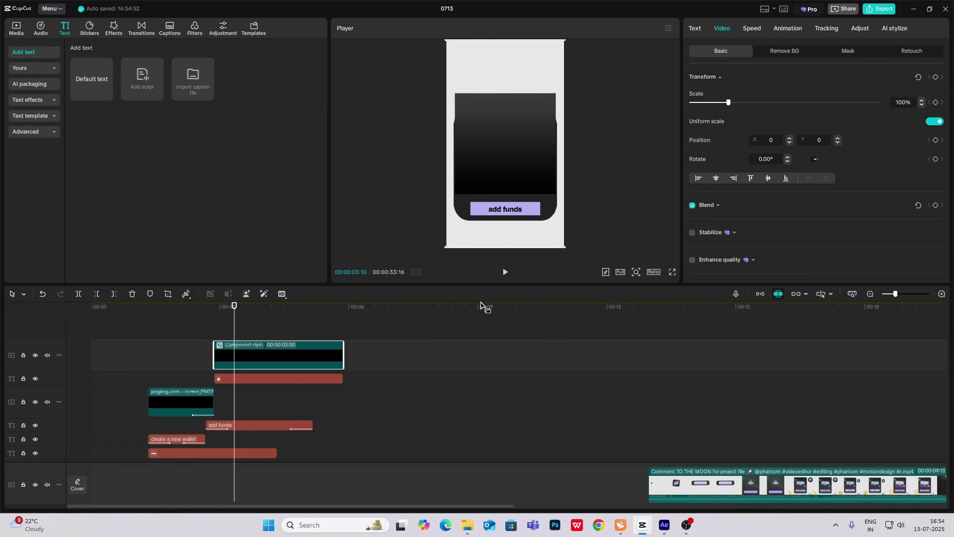
Combine the gradient clip and gray square into one compound clip and apply a Rectangle mask about 805 by 802 with round corners 30.
drag(401, 339, 290, 397)
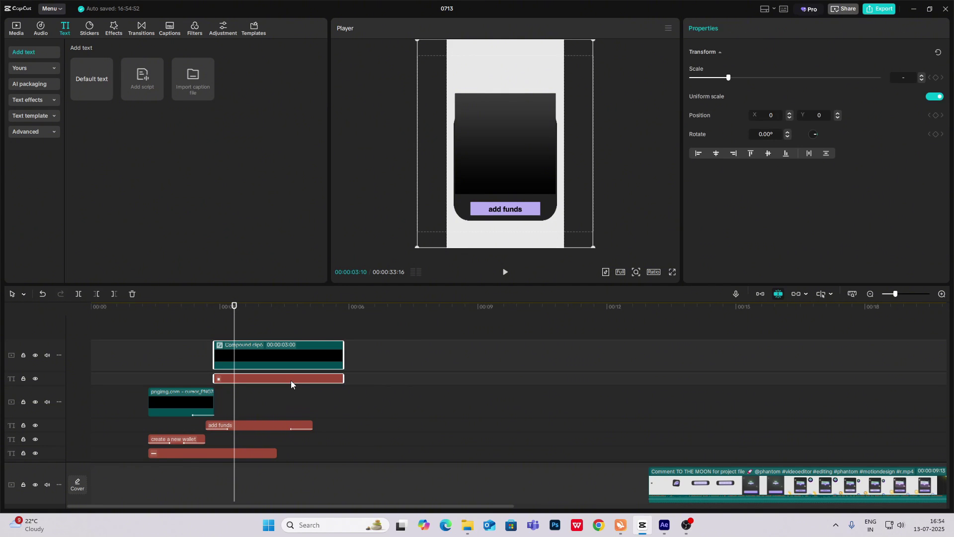
key(alt+g)
click(722, 29)
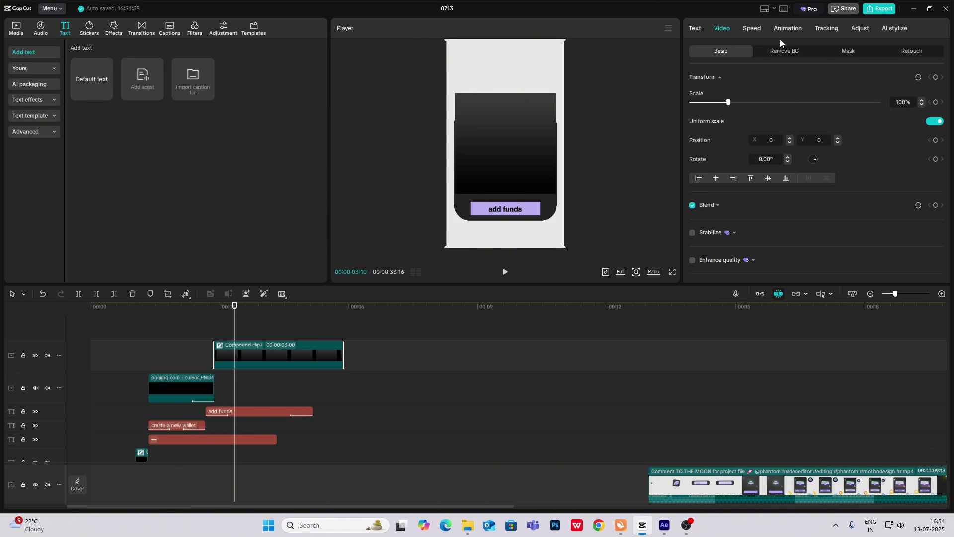
click(847, 54)
click(825, 130)
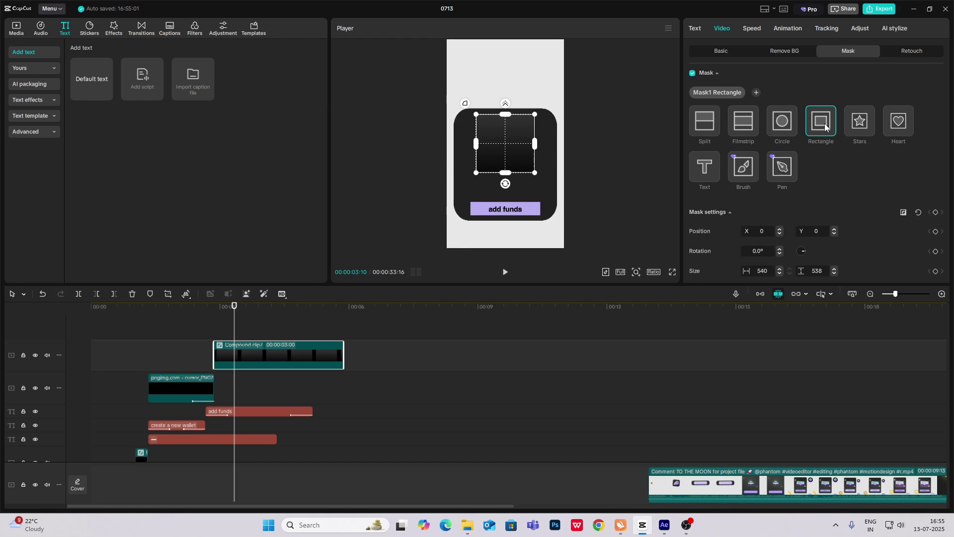
drag(536, 177, 549, 198)
scroll(785, 234, down, 3)
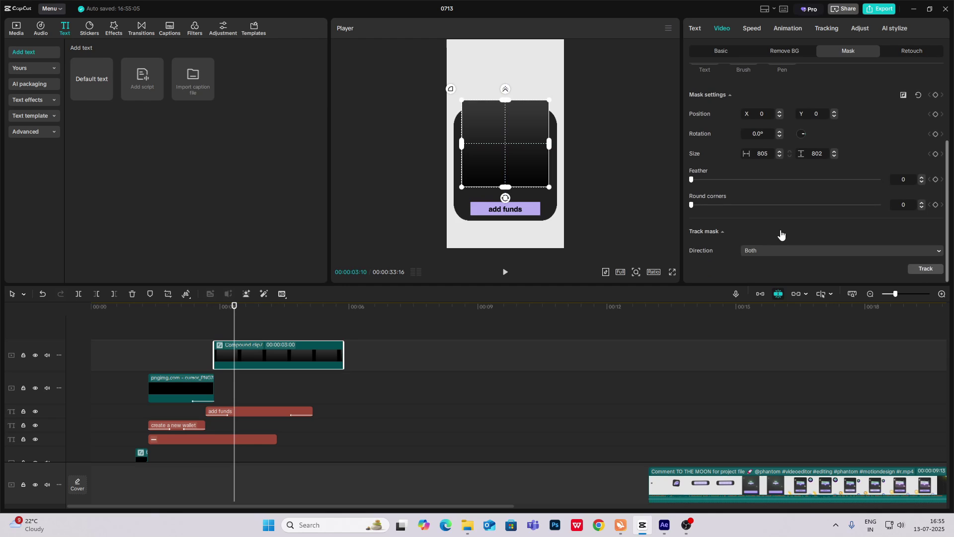
drag(699, 208, 704, 207)
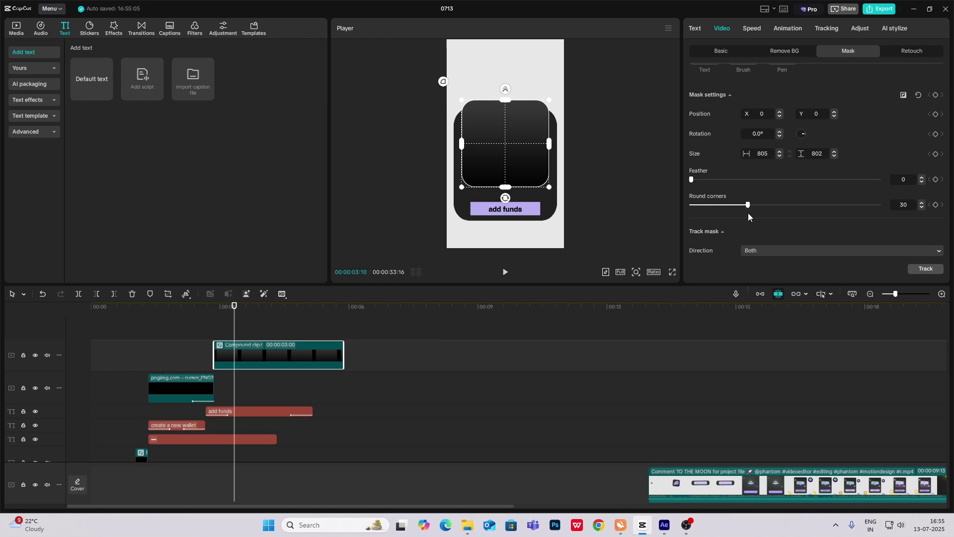
Examine the "Add funds" card in the reference clip for comparison.
click(562, 84)
drag(565, 54, 589, 89)
click(743, 455)
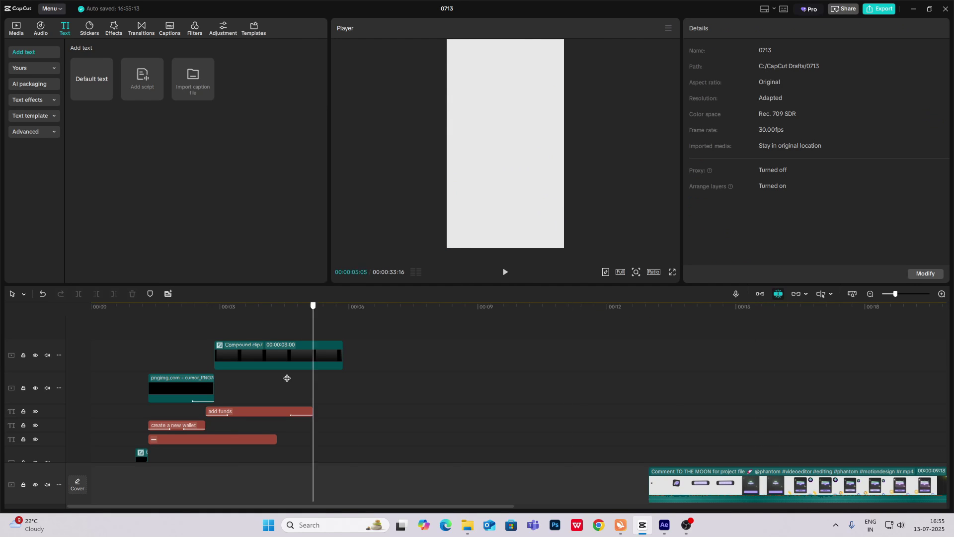
Turn off uniform scale for the gradient panel's compound clip and stretch it into a wider, shorter panel inside the card.
click(266, 354)
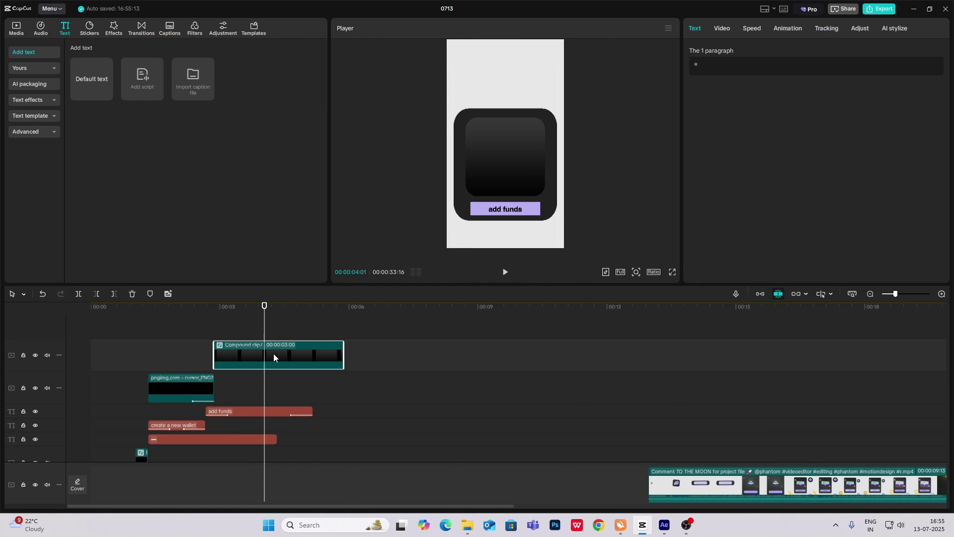
click(722, 29)
click(934, 122)
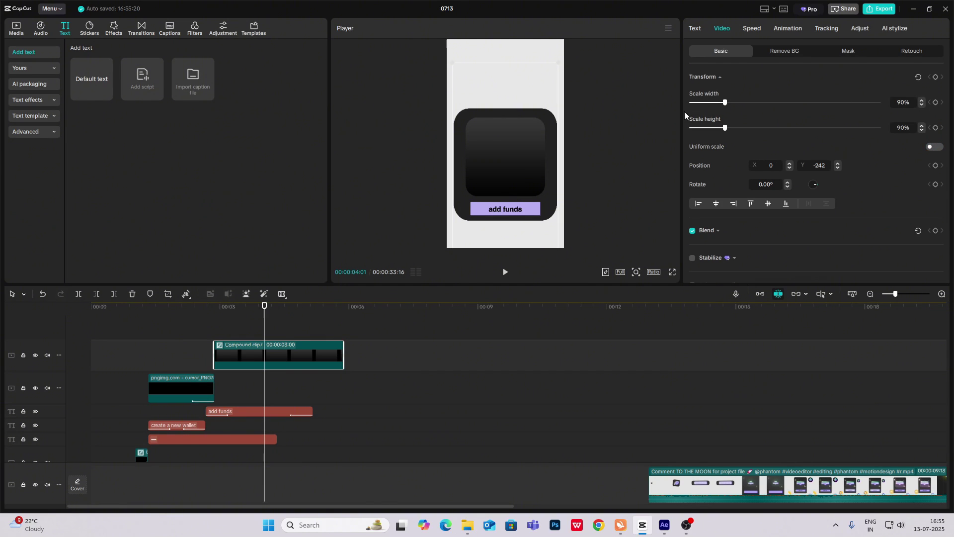
drag(725, 103, 721, 130)
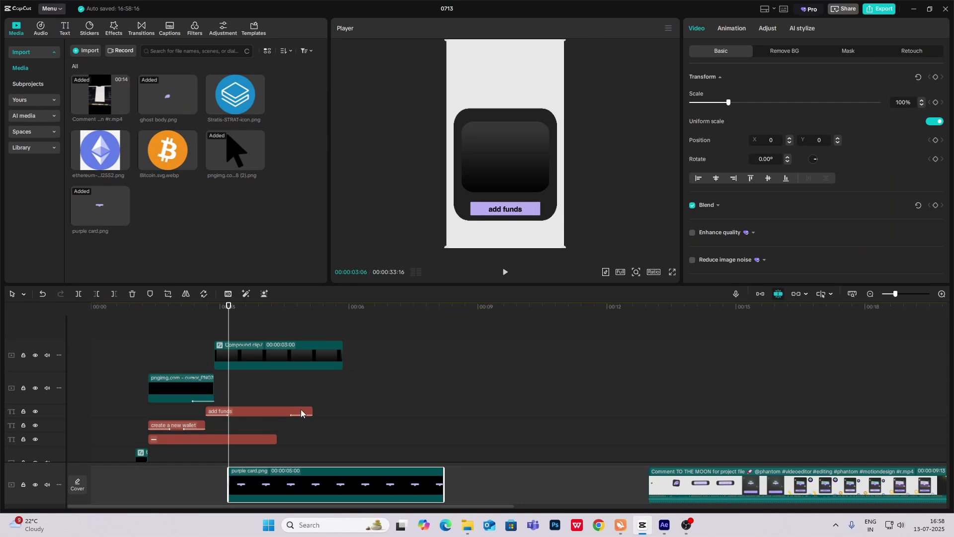
Place purple card.png on a track above the gradient panel and scale it to 216% over the panel.
drag(304, 414, 255, 333)
drag(498, 144, 510, 155)
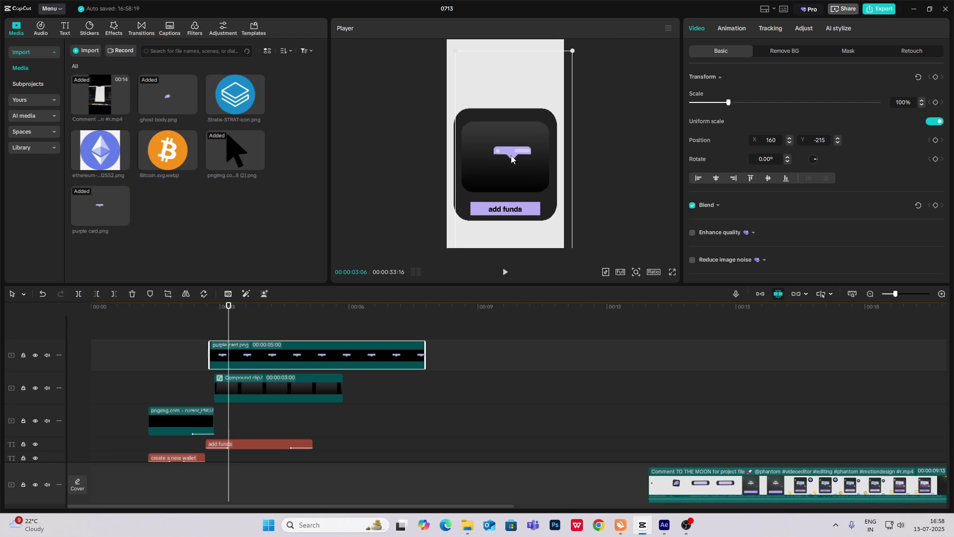
drag(728, 102, 783, 103)
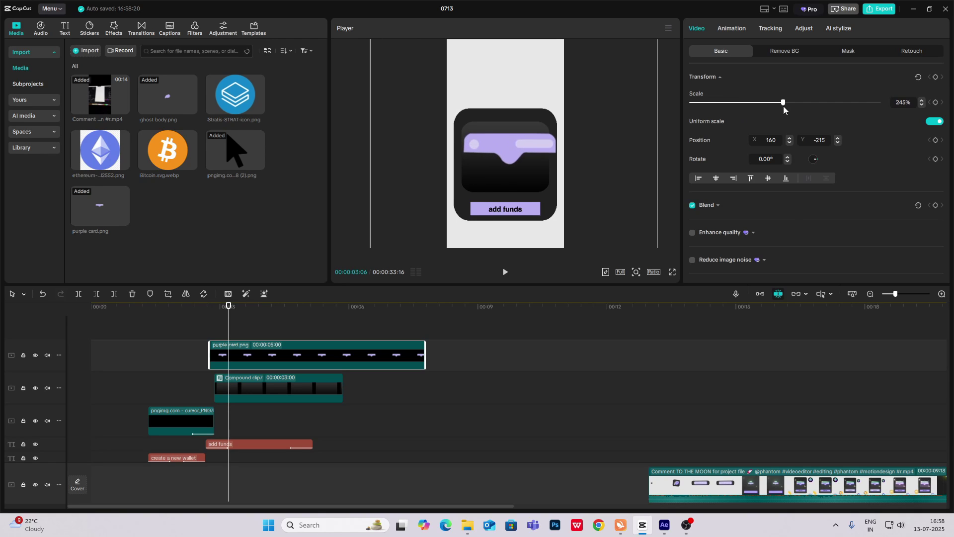
drag(531, 144, 526, 140)
drag(783, 102, 772, 106)
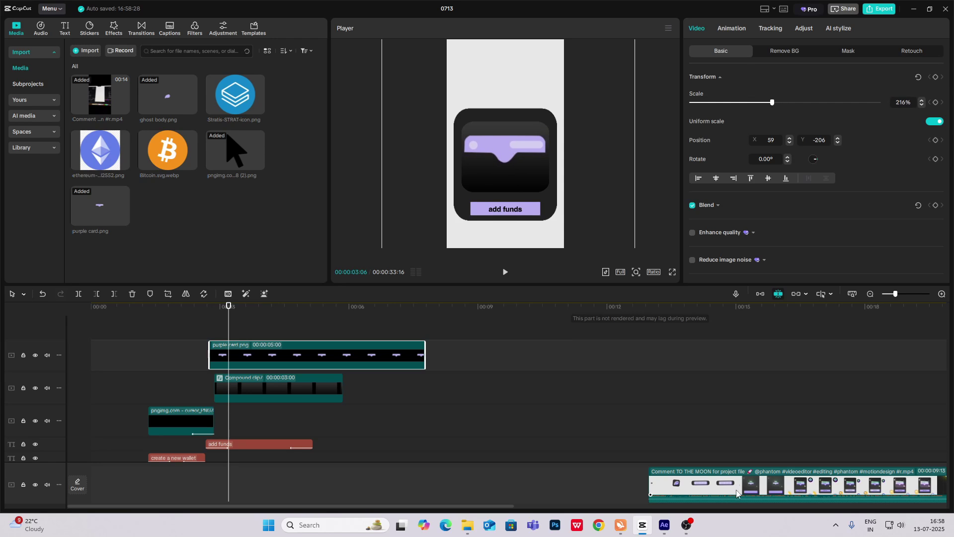
Check the reference clip and reposition the purple card to X 82, Y -283 within the gradient panel.
click(765, 462)
drag(765, 462, 233, 378)
click(245, 358)
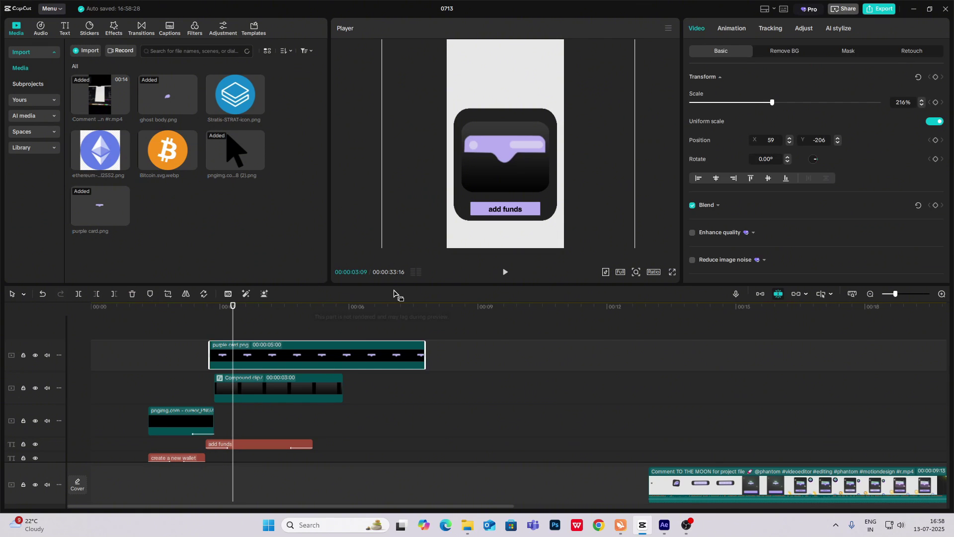
drag(510, 149, 510, 152)
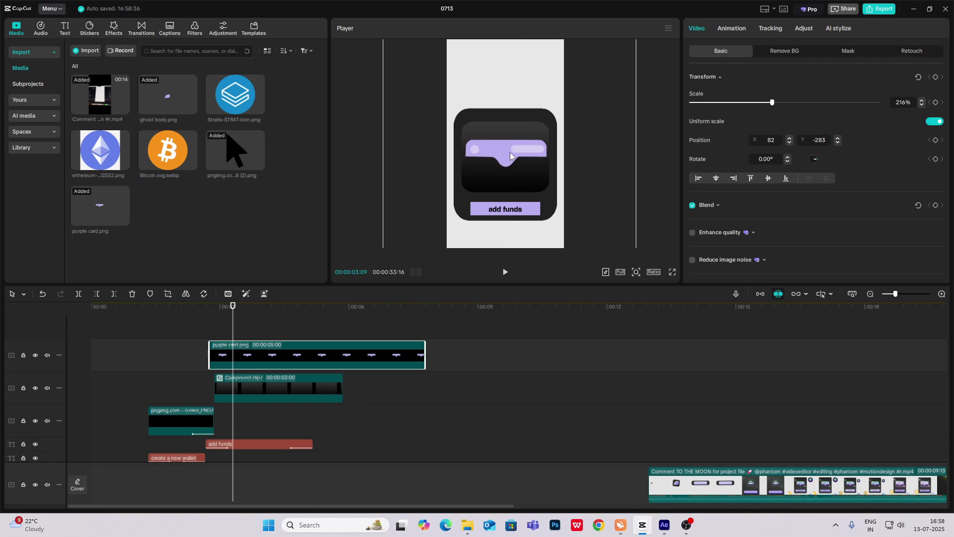
Duplicate the gradient panel's compound clip onto the track above and open the copy for editing.
click(242, 389)
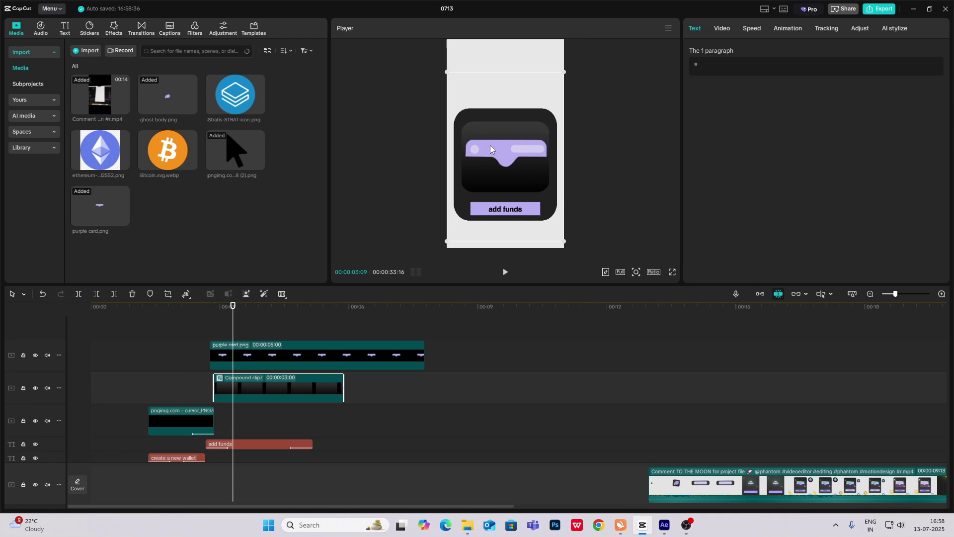
alt+drag(251, 391, 250, 378)
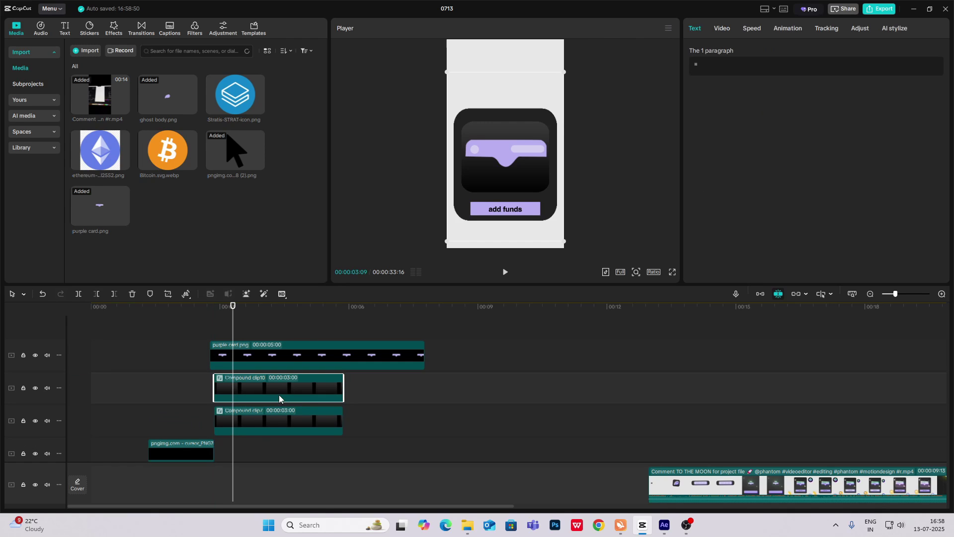
double_click(255, 378)
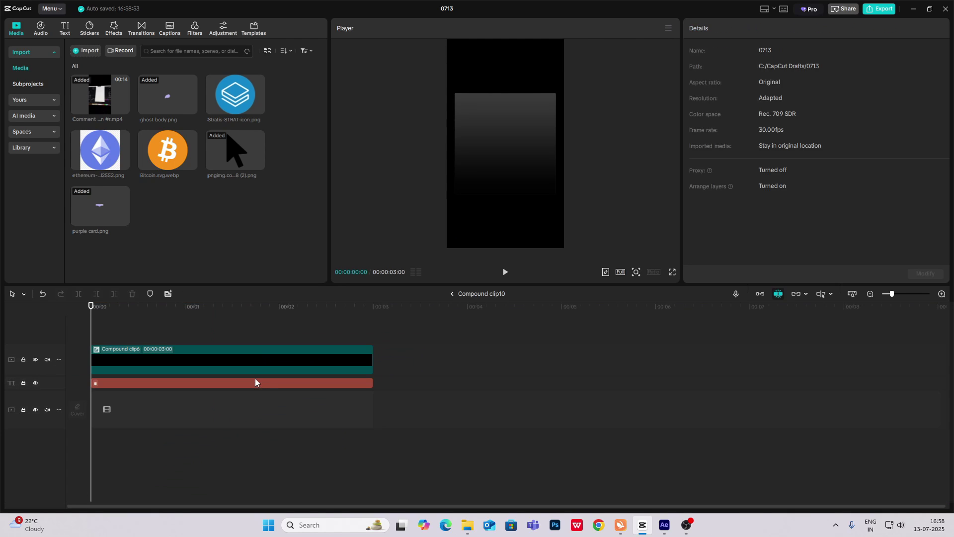
Recolor the black square inside the copy's nested compound clip dark green and return to the parent clip.
click(121, 386)
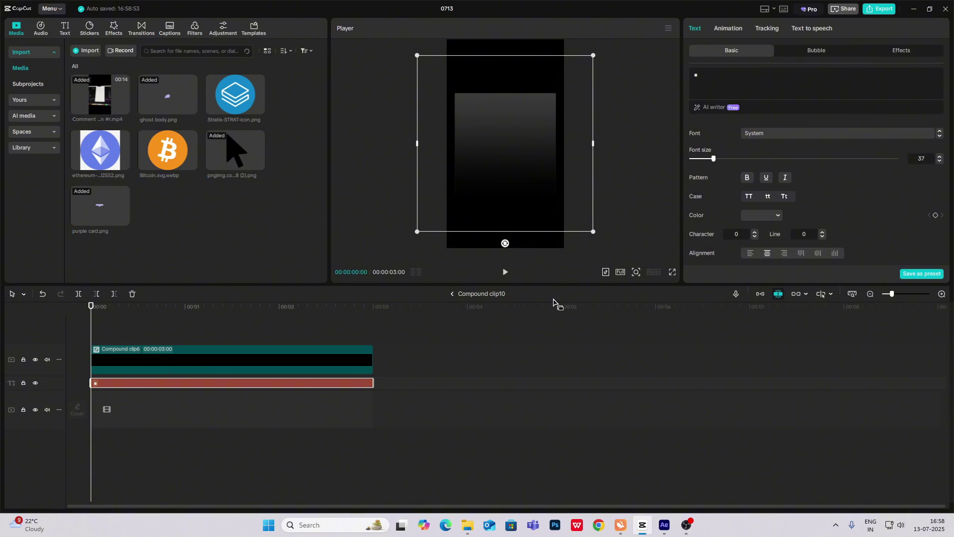
double_click(138, 350)
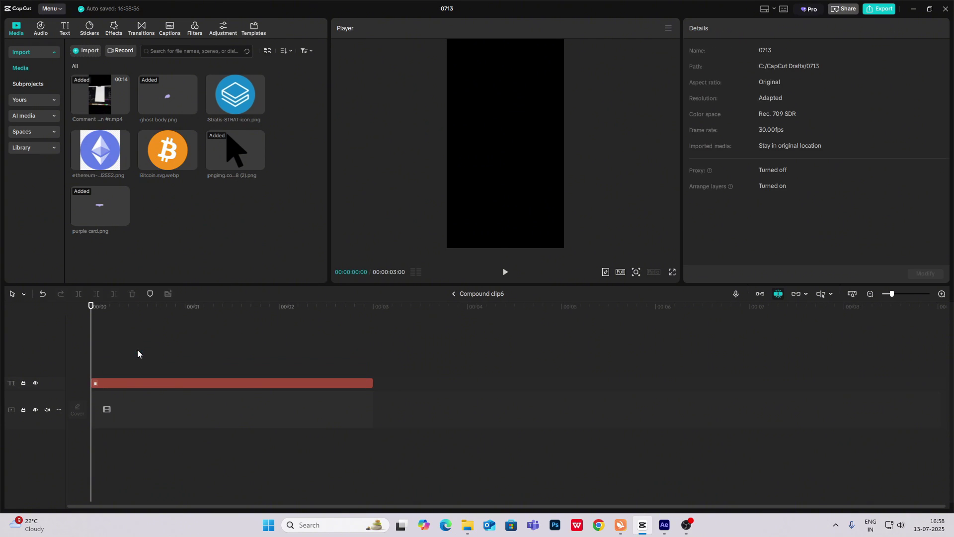
click(124, 381)
click(763, 216)
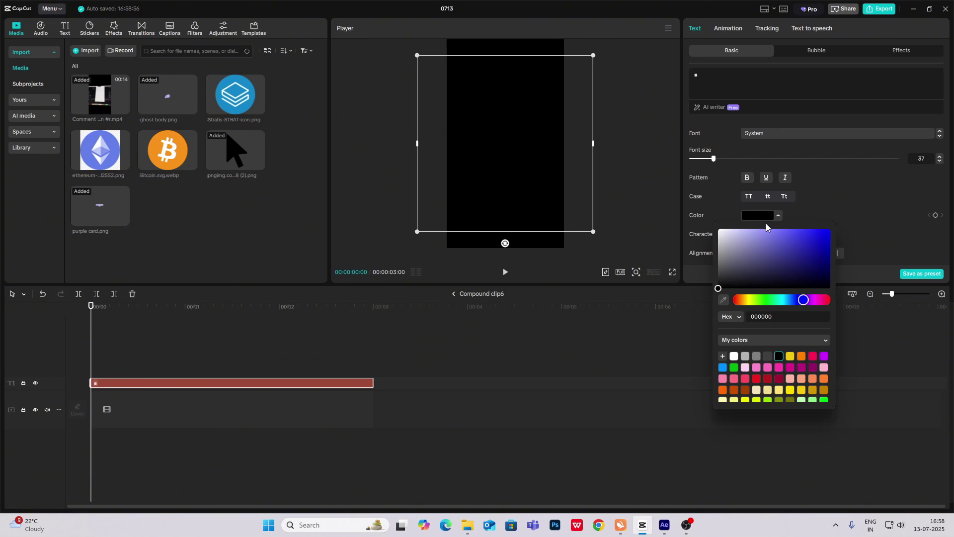
click(734, 367)
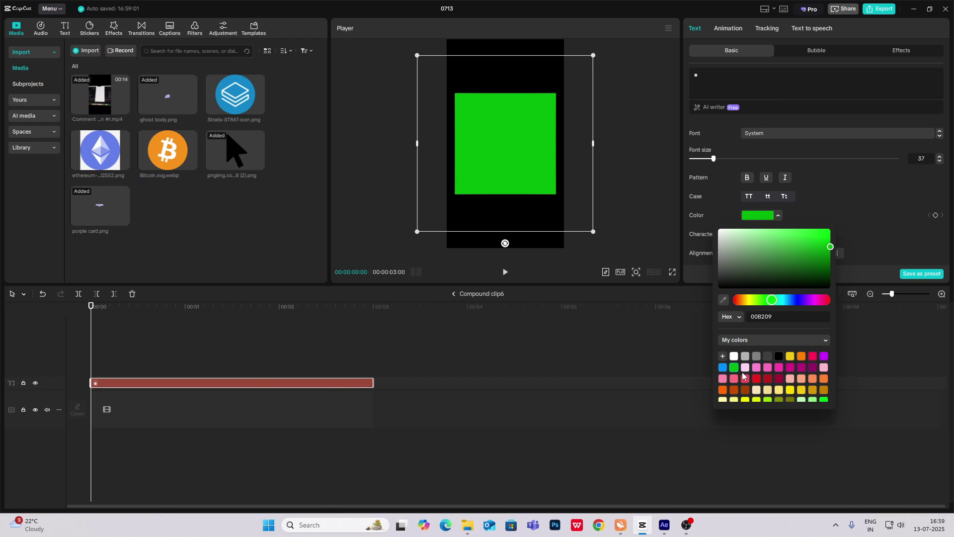
scroll(742, 376, down, 2)
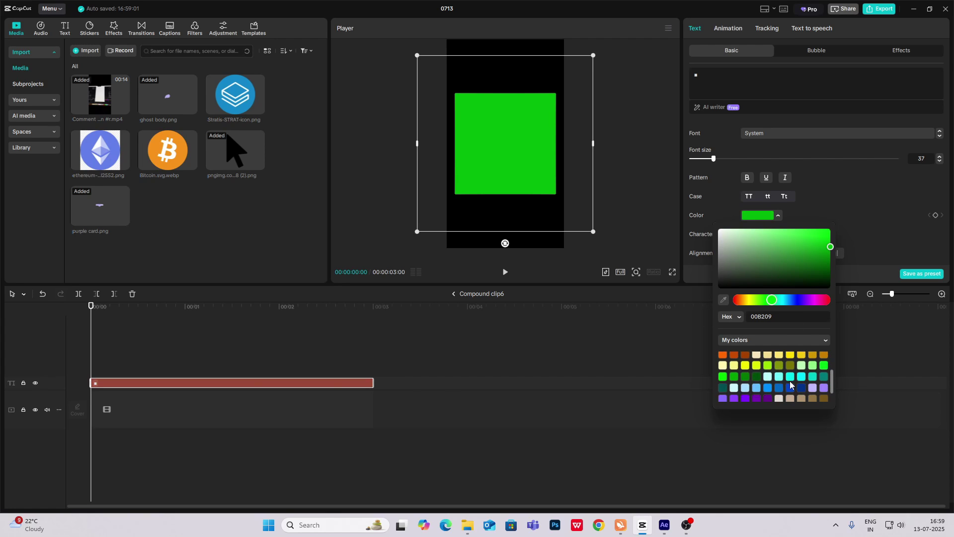
click(746, 377)
click(454, 294)
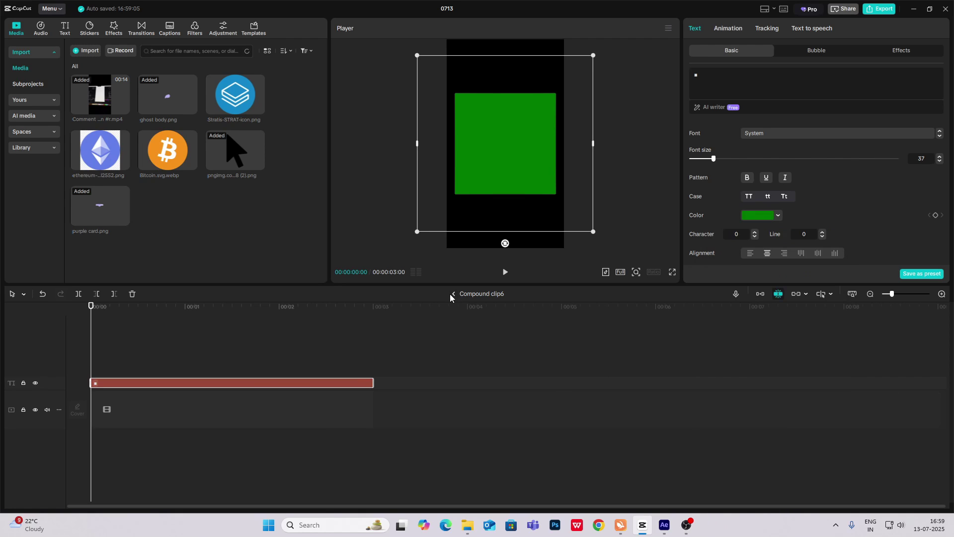
click(453, 293)
Recolor the copy's gray square to dark green 002805 and return to the main timeline.
click(163, 382)
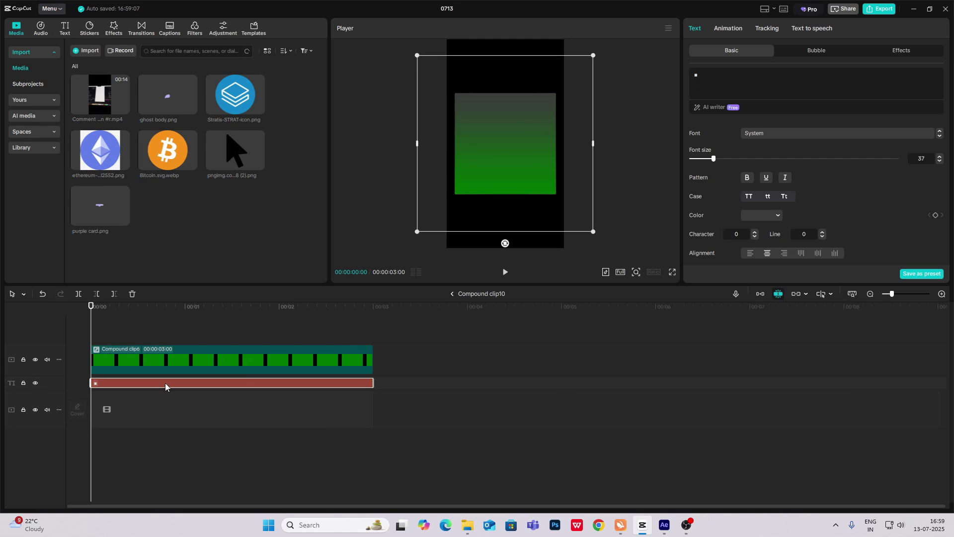
click(765, 218)
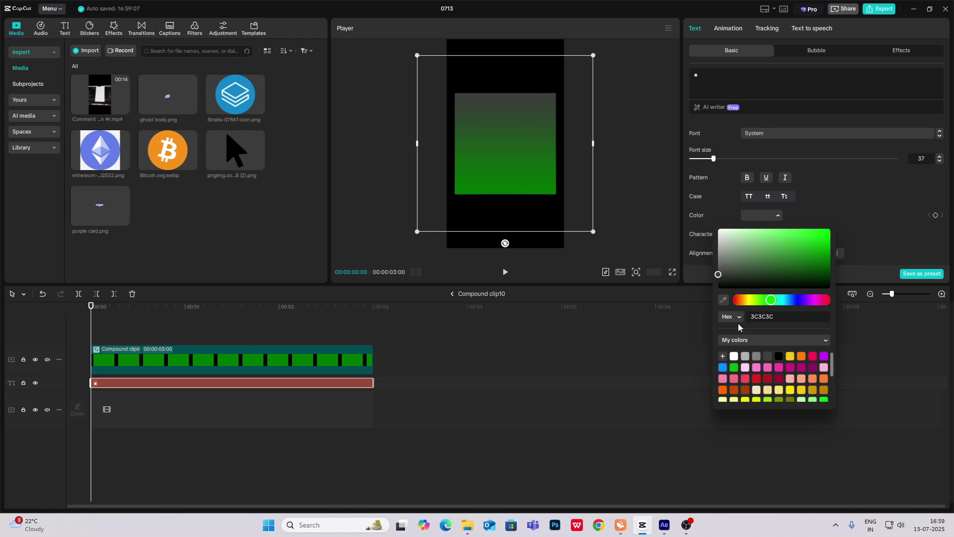
click(724, 377)
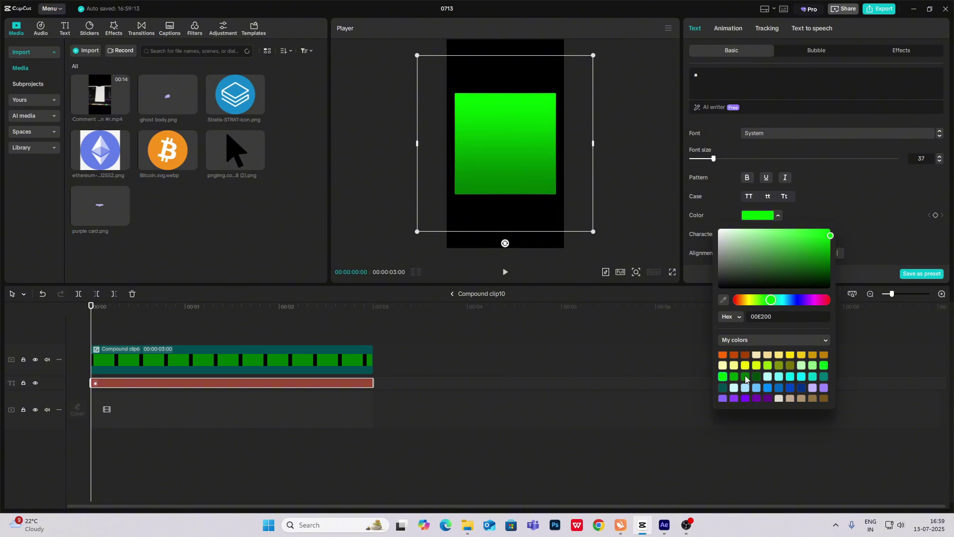
click(746, 378)
click(738, 379)
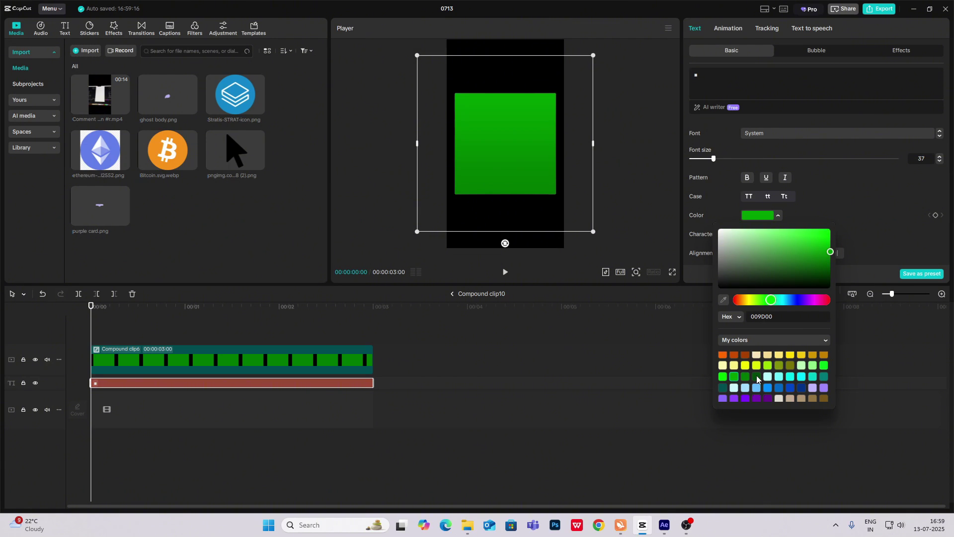
click(757, 379)
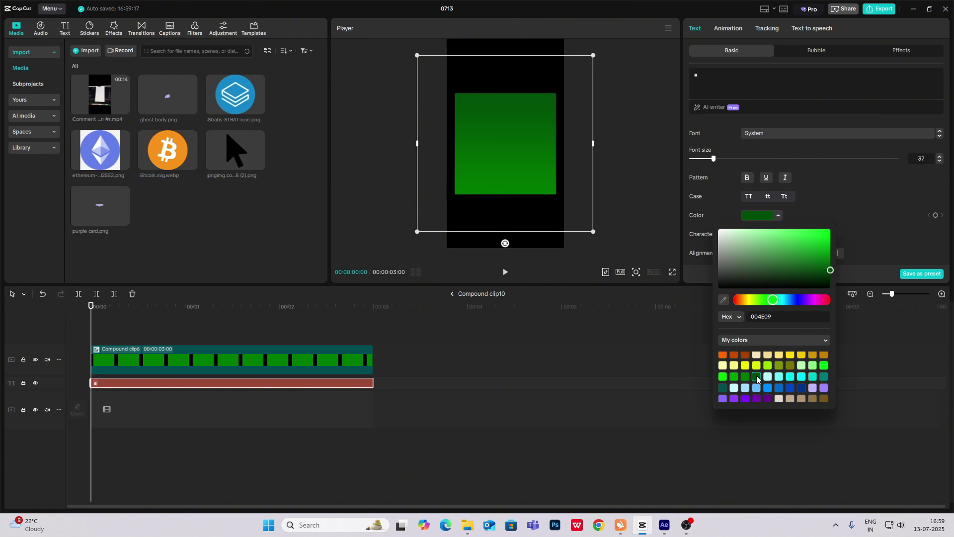
drag(830, 271, 830, 279)
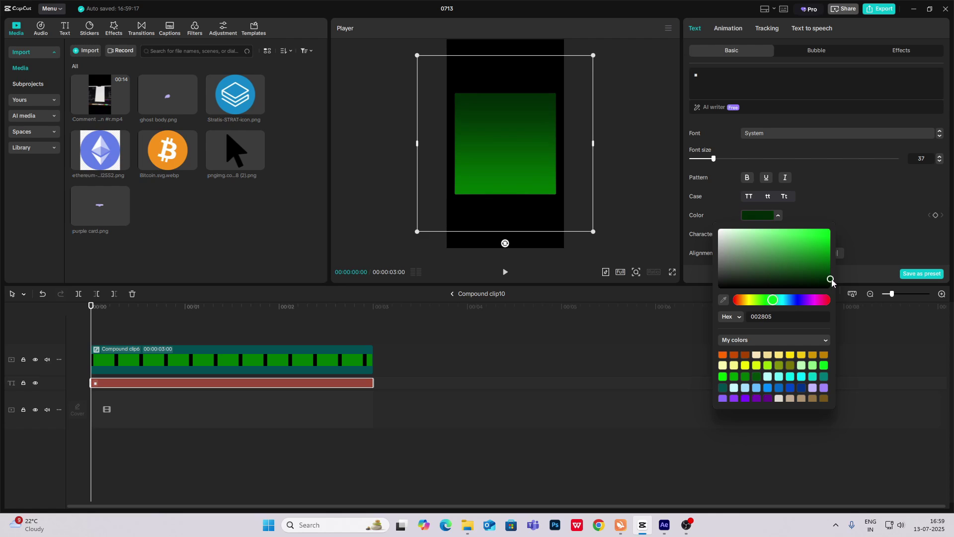
click(843, 218)
click(452, 294)
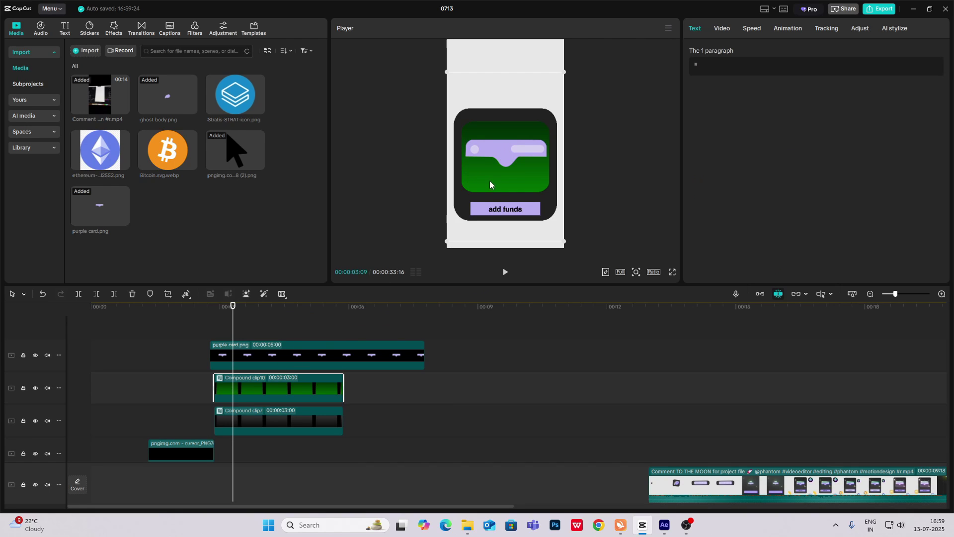
Turn the green panel into a new compound clip and apply a Split mask at Y -82 that keeps only its upper part.
click(722, 29)
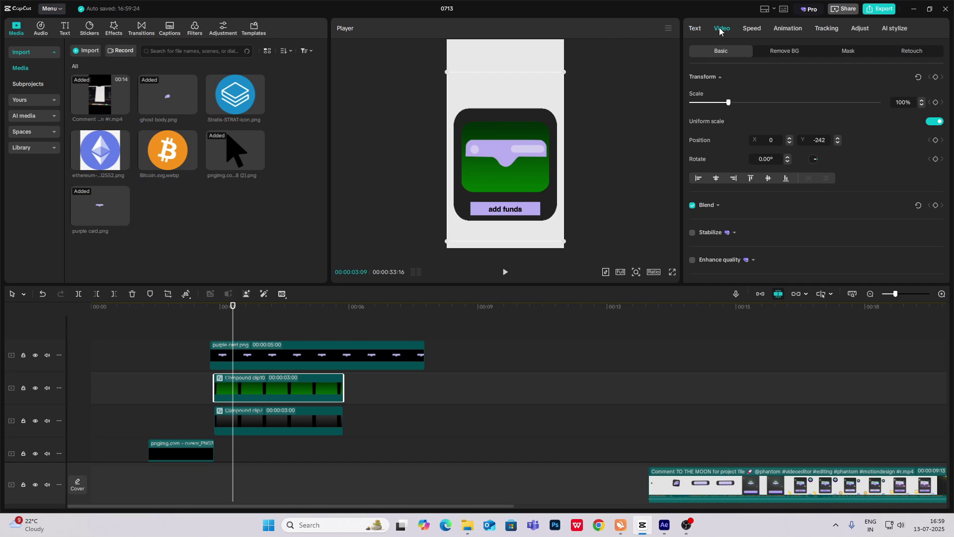
click(266, 395)
click(728, 29)
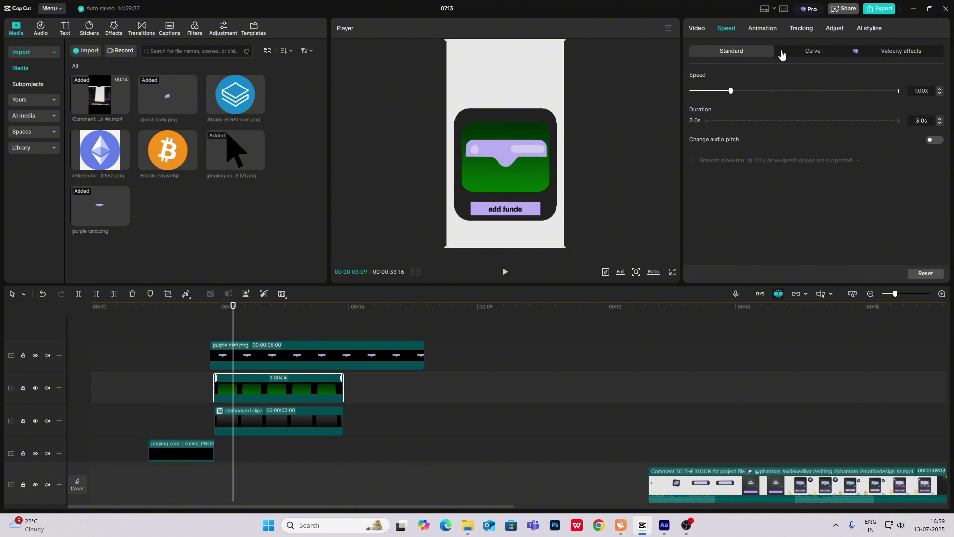
click(696, 29)
click(851, 52)
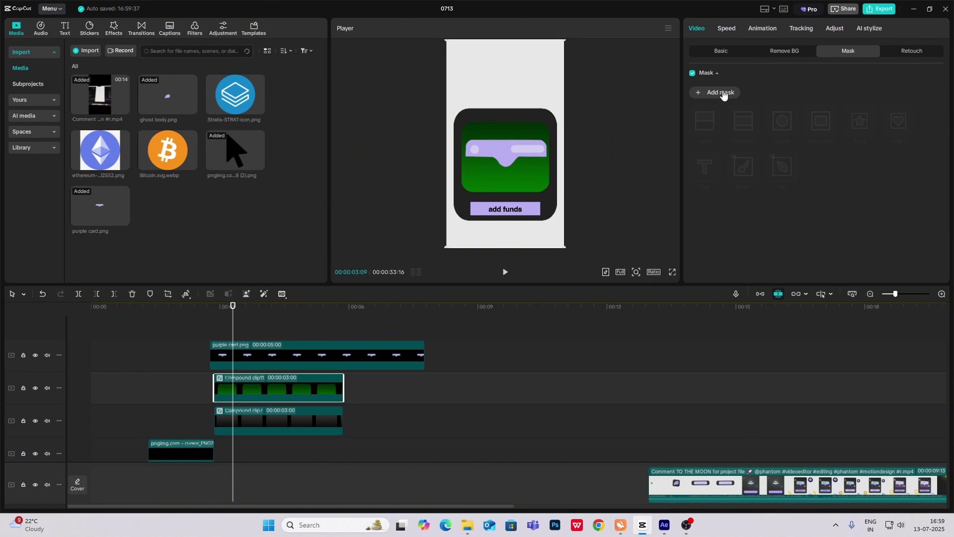
click(721, 93)
click(704, 122)
mouse_move(505, 145)
mouse_down()
mouse_move(504, 164)
mouse_move(505, 153)
mouse_up()
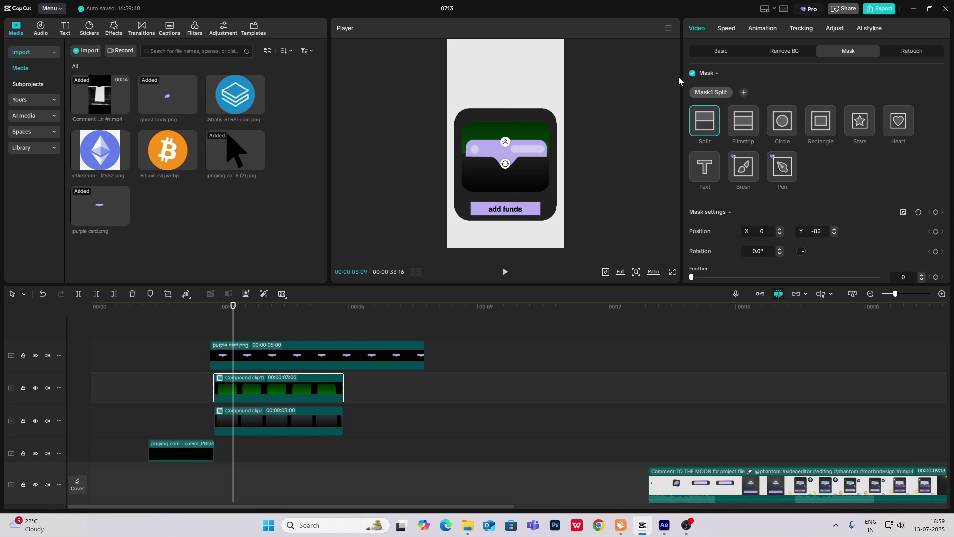
Scale the green panel to 89% and shift it slightly down so it sits behind the purple card.
click(721, 54)
mouse_move(724, 104)
mouse_down()
mouse_move(716, 106)
mouse_move(725, 112)
mouse_up()
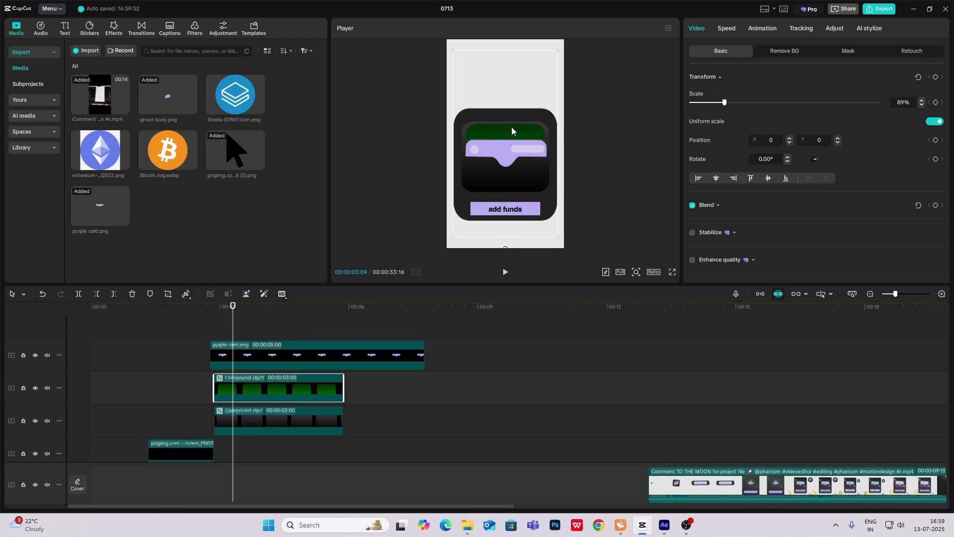
drag(511, 130, 512, 136)
Add a text clip above the purple card containing a solid circle symbol and place it at the green card's left end.
click(64, 28)
drag(82, 61, 213, 343)
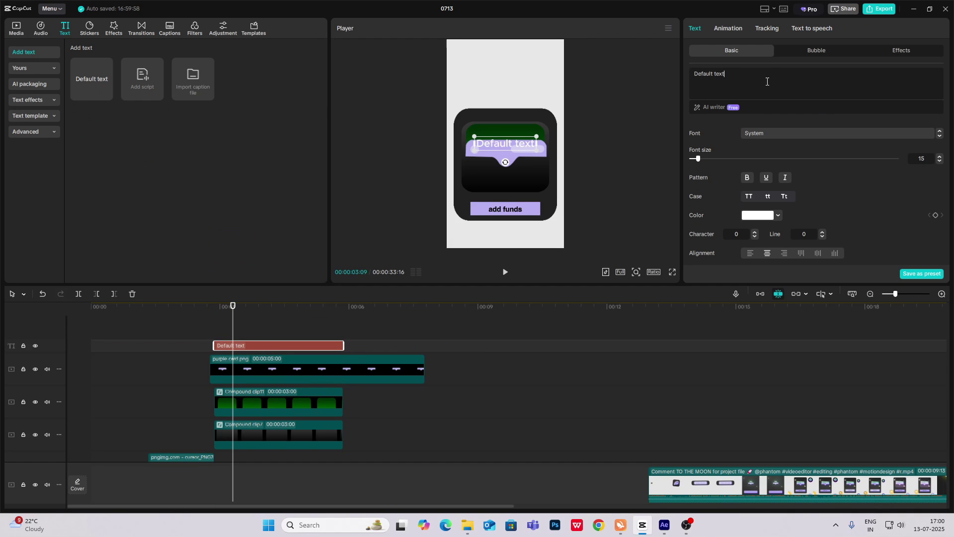
drag(767, 81, 579, 70)
key(super+period)
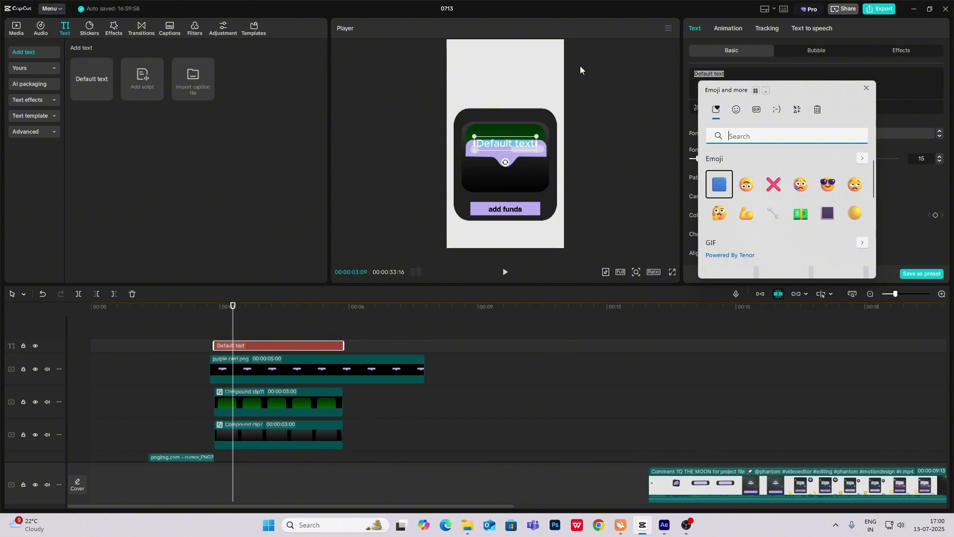
click(795, 108)
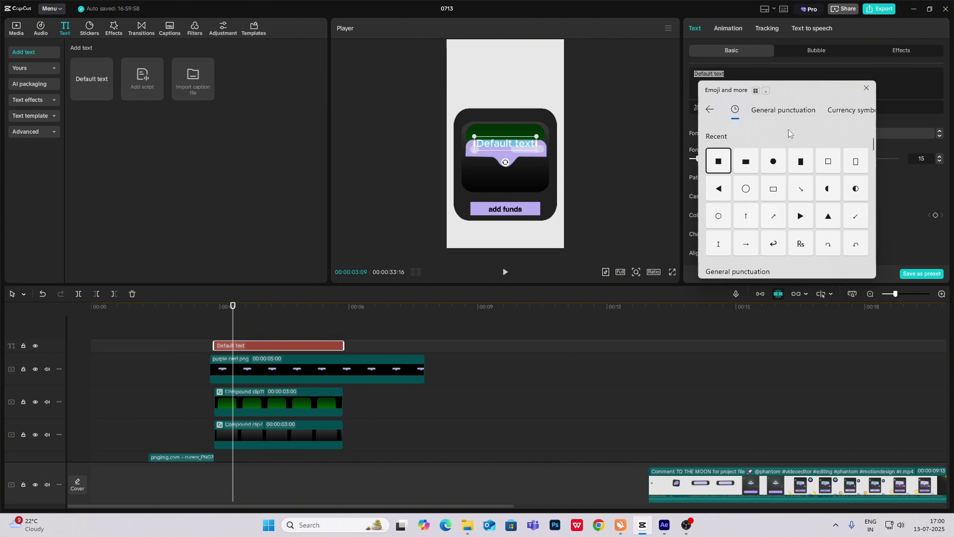
click(773, 161)
click(506, 143)
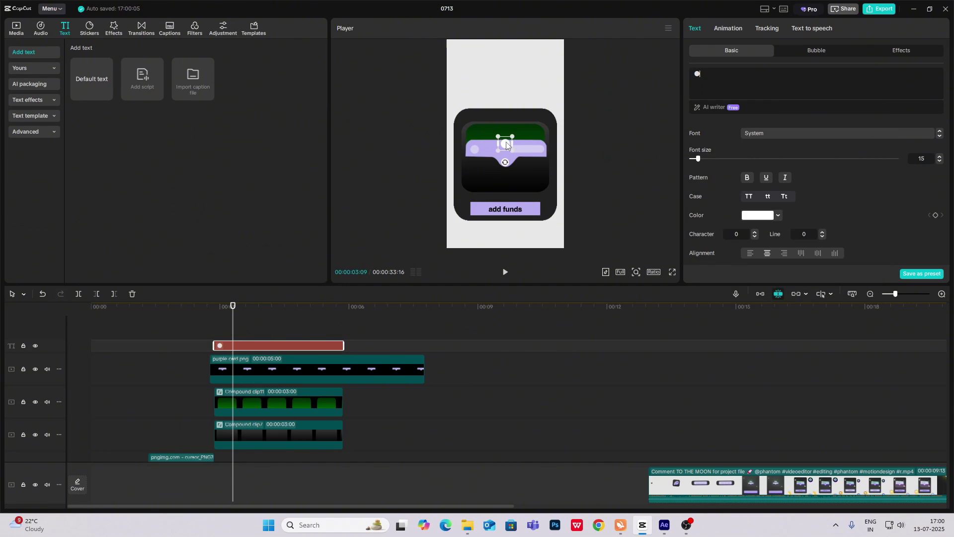
drag(479, 134, 477, 133)
Color the circle on the green card light green.
click(754, 217)
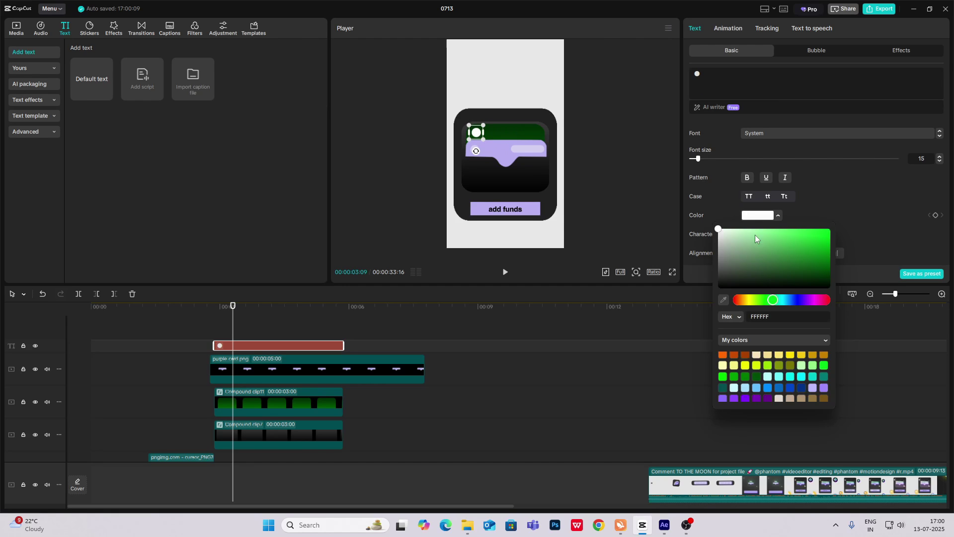
mouse_move(755, 238)
mouse_down()
mouse_move(737, 246)
mouse_move(762, 244)
mouse_up()
click(619, 156)
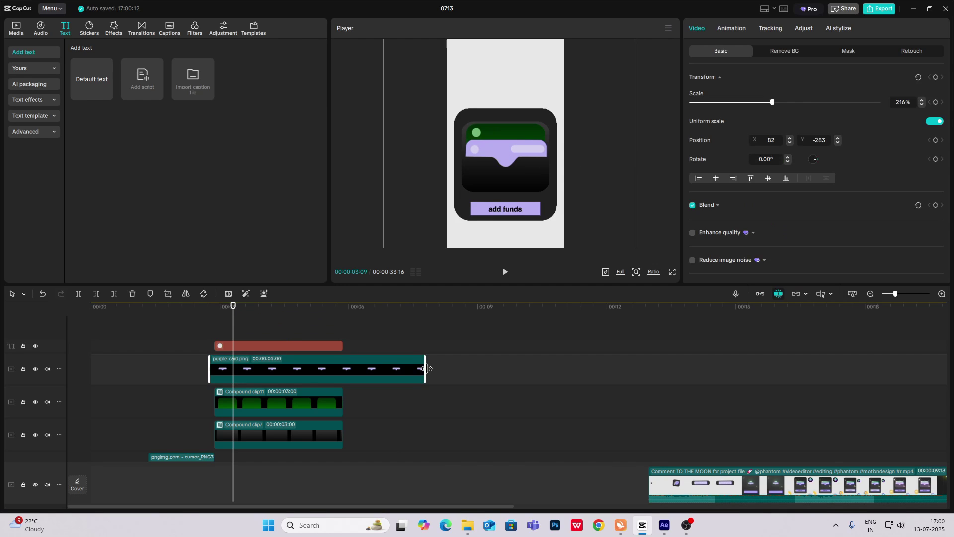
Place the purple card clip above the circle text clip and align its start with the gradient panel clip at 00:00:02:26.
drag(425, 368, 425, 368)
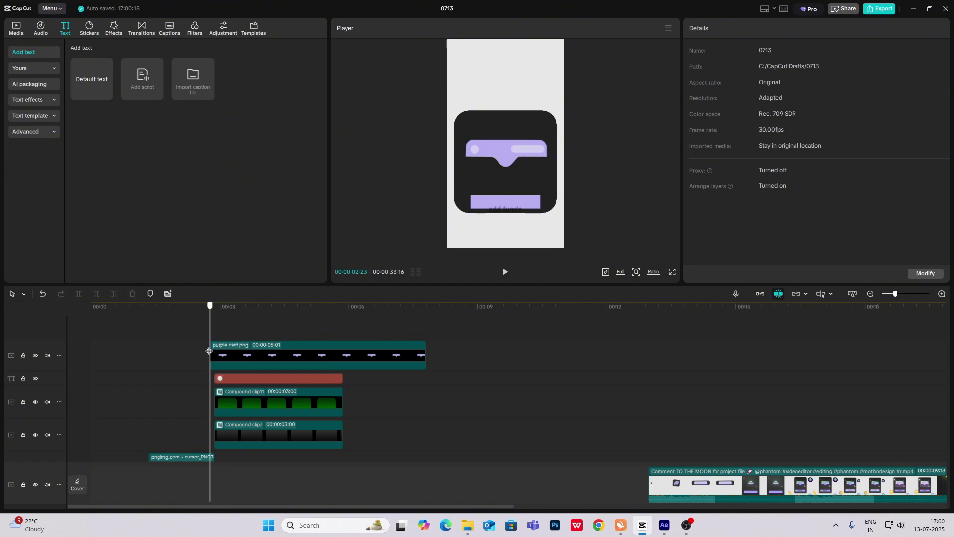
click(253, 400)
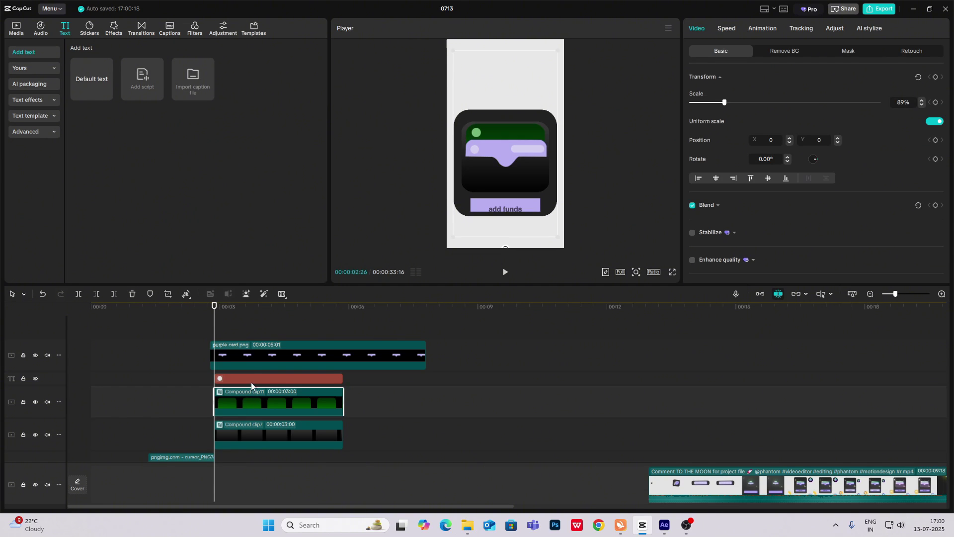
click(248, 359)
drag(232, 357, 237, 357)
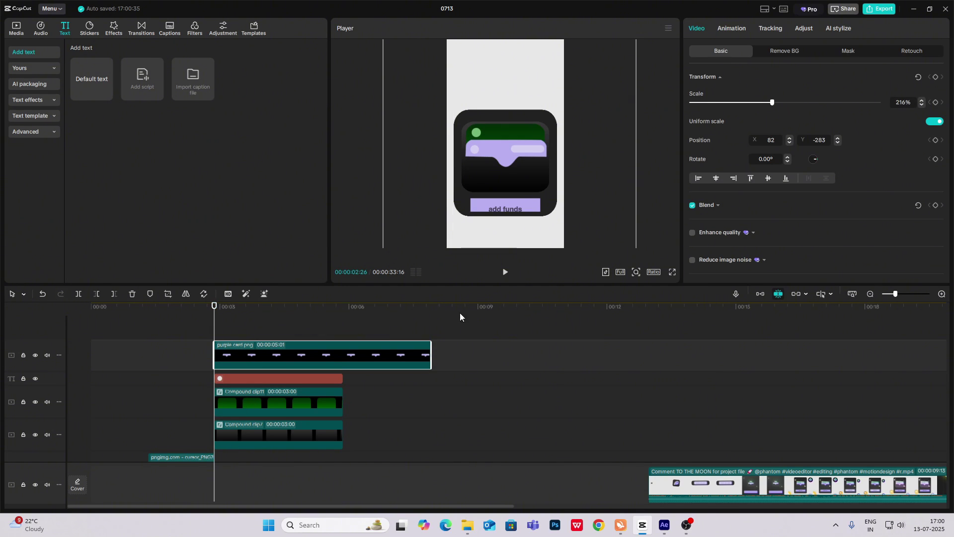
Keyframe the purple card's scale to grow from 1% at the clip's start to 216% at 00:00:03:19.
drag(773, 103, 753, 106)
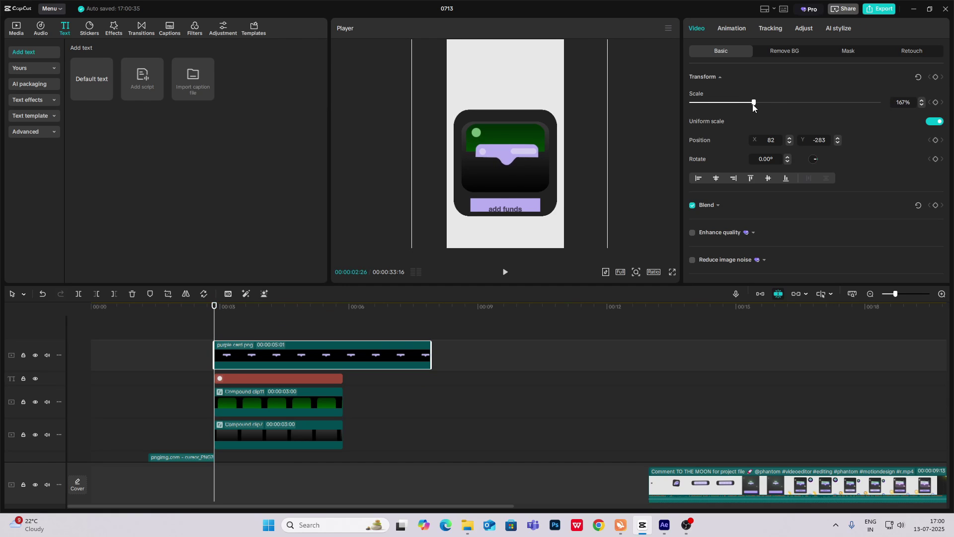
key(ctrl+z)
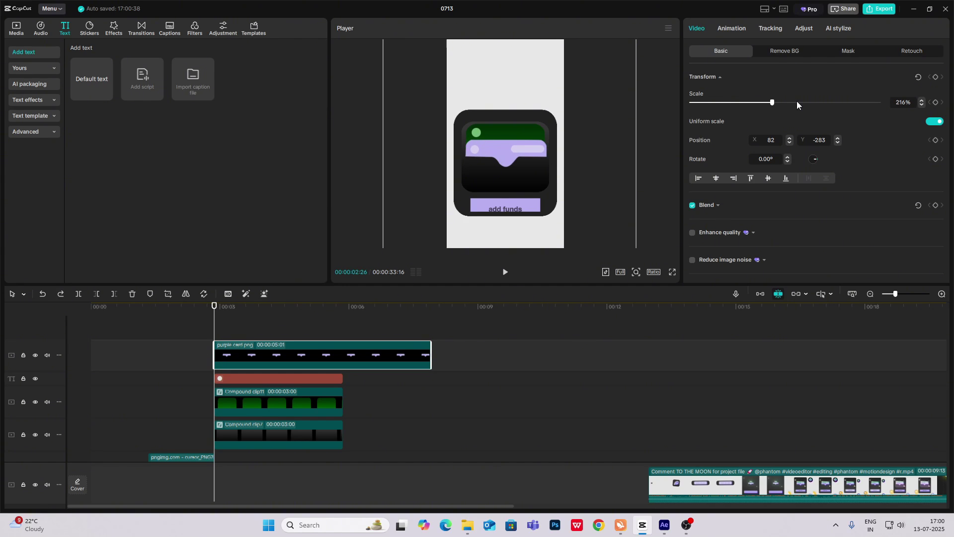
key(space)
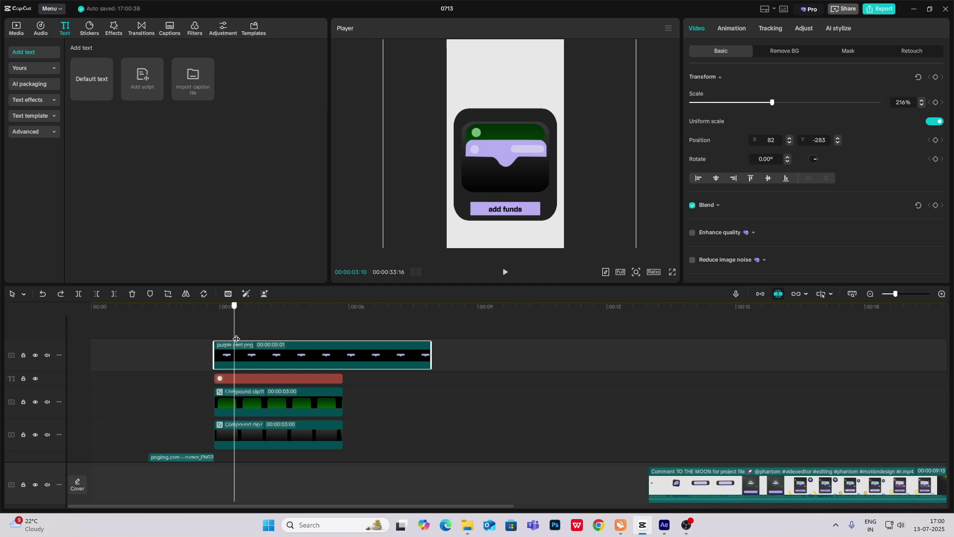
key(space)
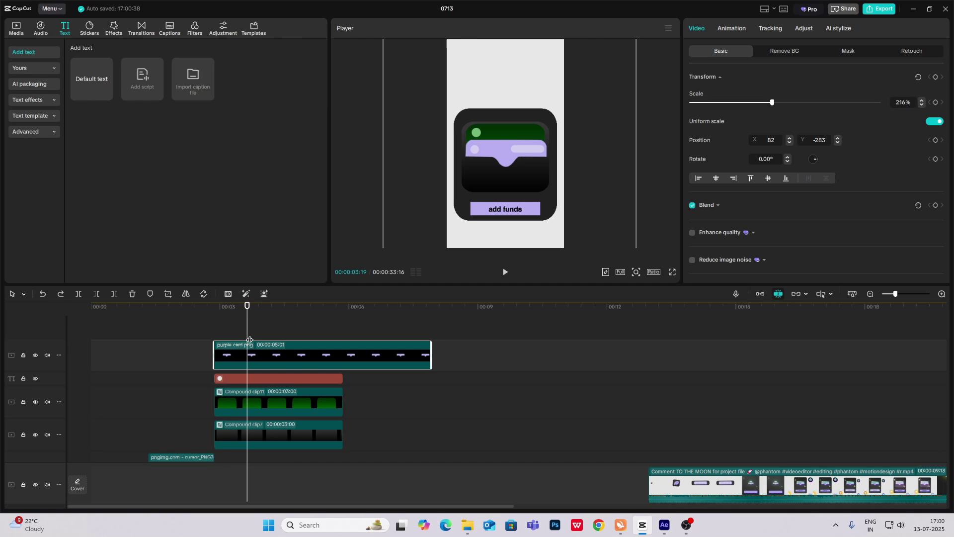
click(936, 102)
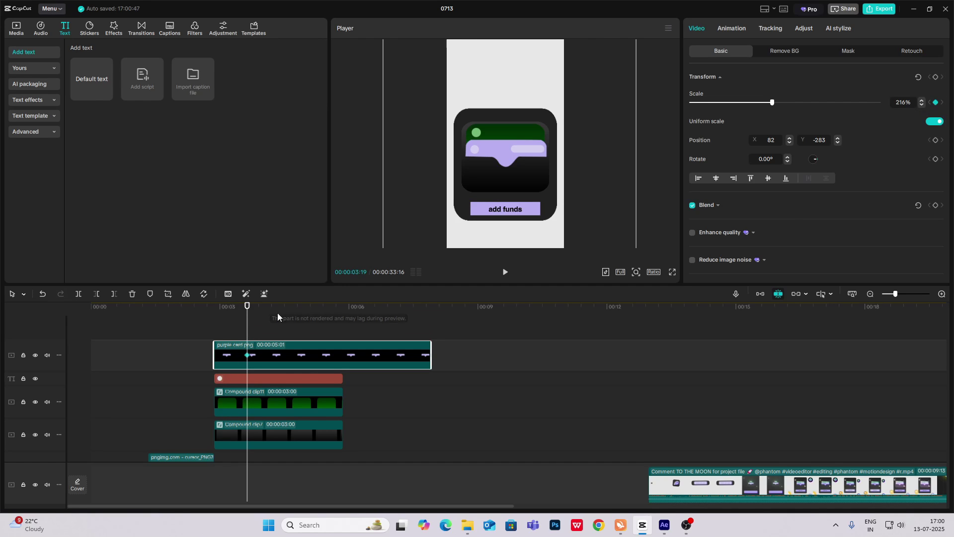
drag(247, 327, 214, 329)
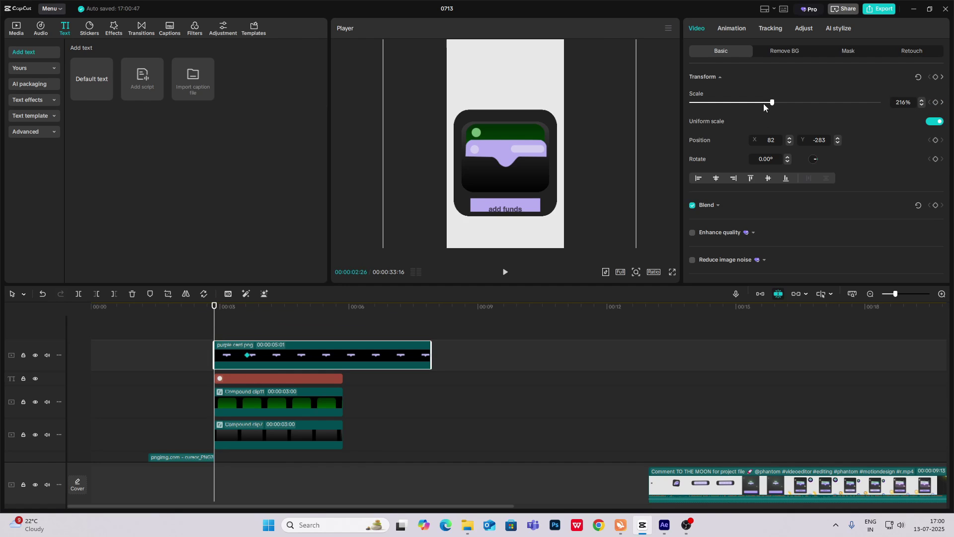
drag(763, 103, 673, 110)
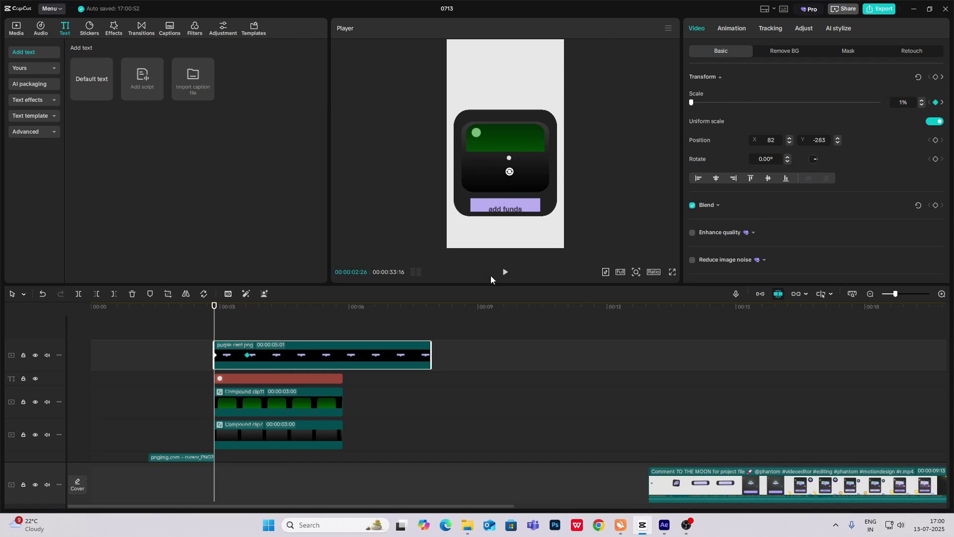
Apply the Cubic Out preset curve between the purple card's two scale keyframes.
double_click(373, 360)
click(233, 382)
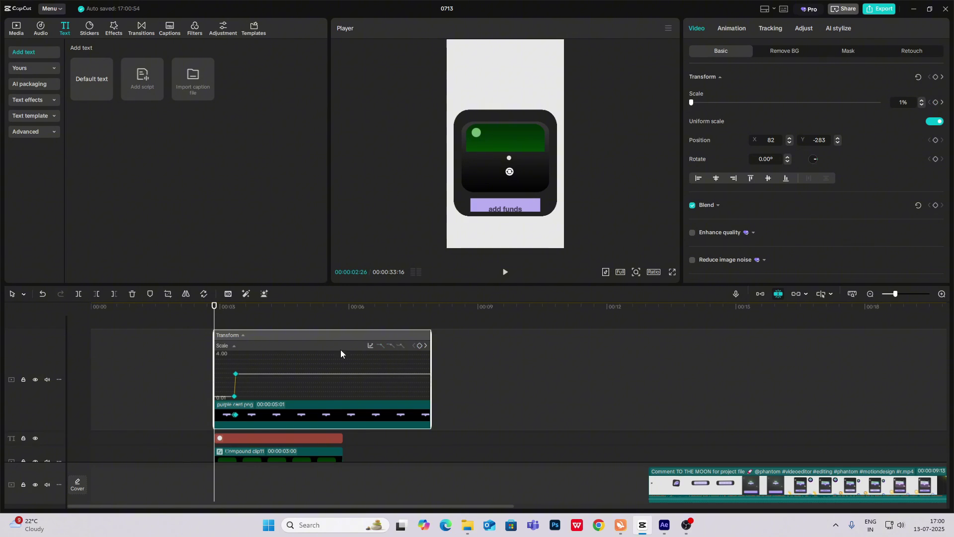
key(ctrl+z)
click(370, 346)
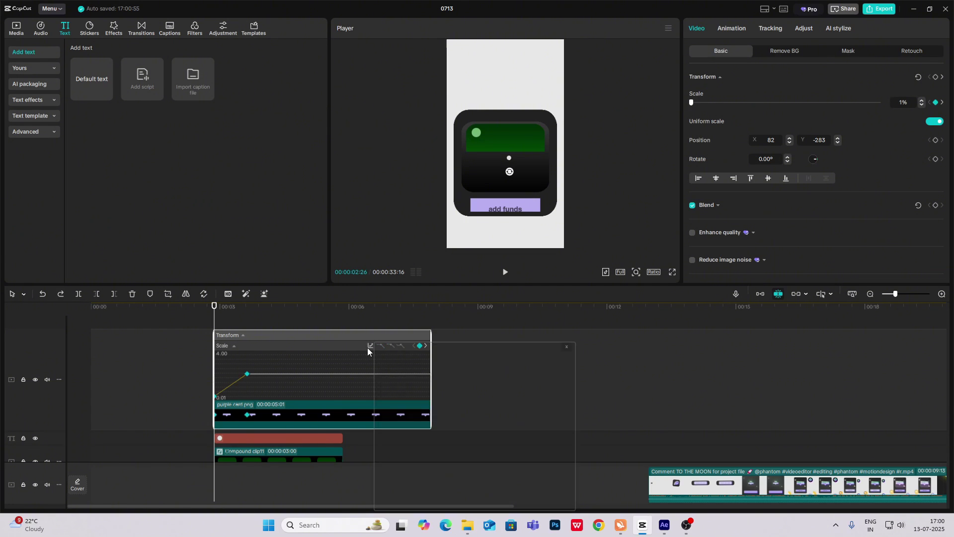
click(476, 429)
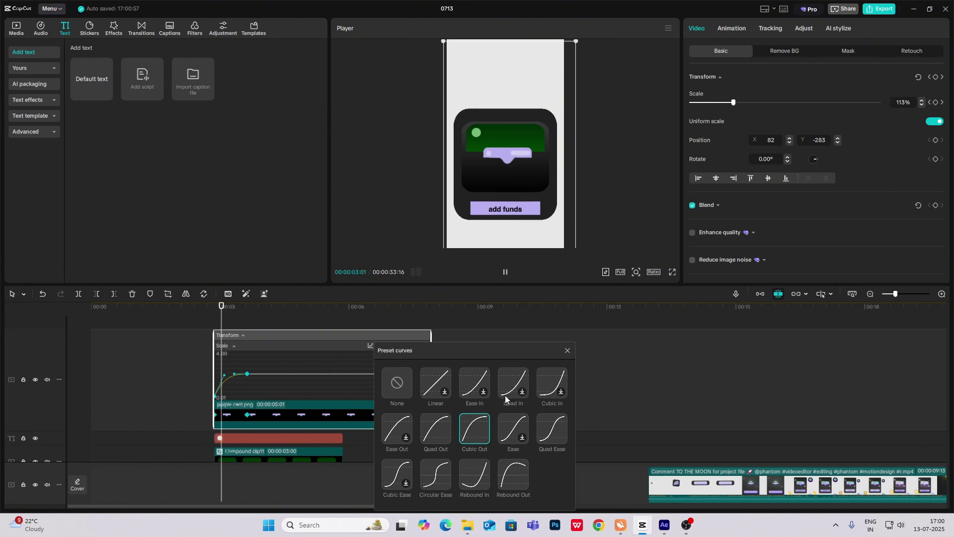
click(566, 351)
key(alt+k)
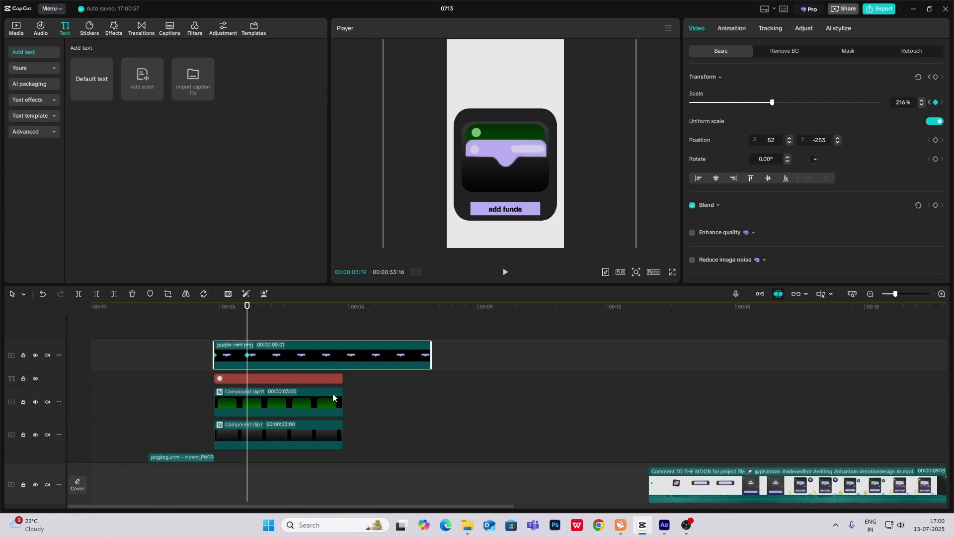
Animate the green panel and its circle in, staggering their clips to start after the purple card, and preview the timing.
click(279, 379)
click(257, 403)
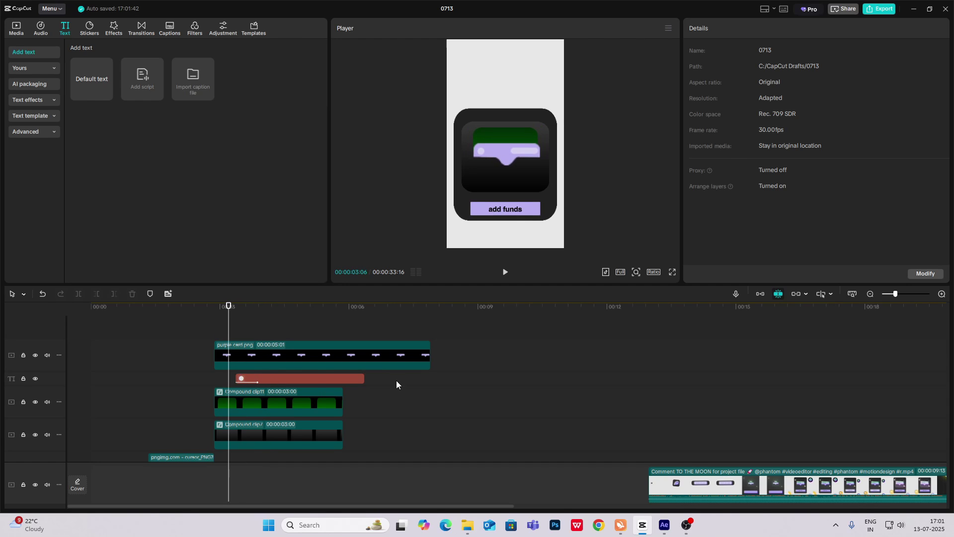
drag(396, 384, 294, 409)
click(223, 332)
key(space)
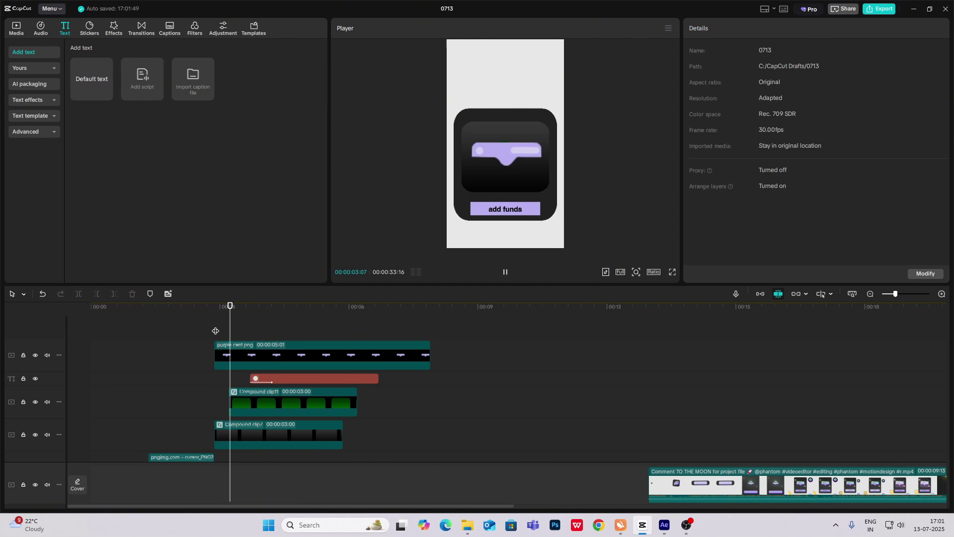
Add a text clip above the purple card and replace its default text with a solid square symbol.
scroll(284, 404, down, 3)
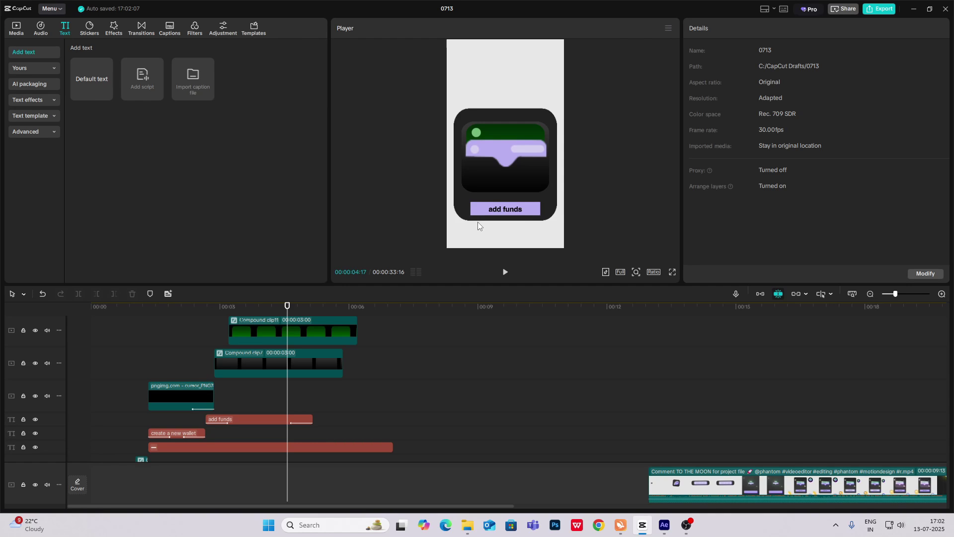
drag(84, 70, 243, 318)
scroll(292, 358, up, 2)
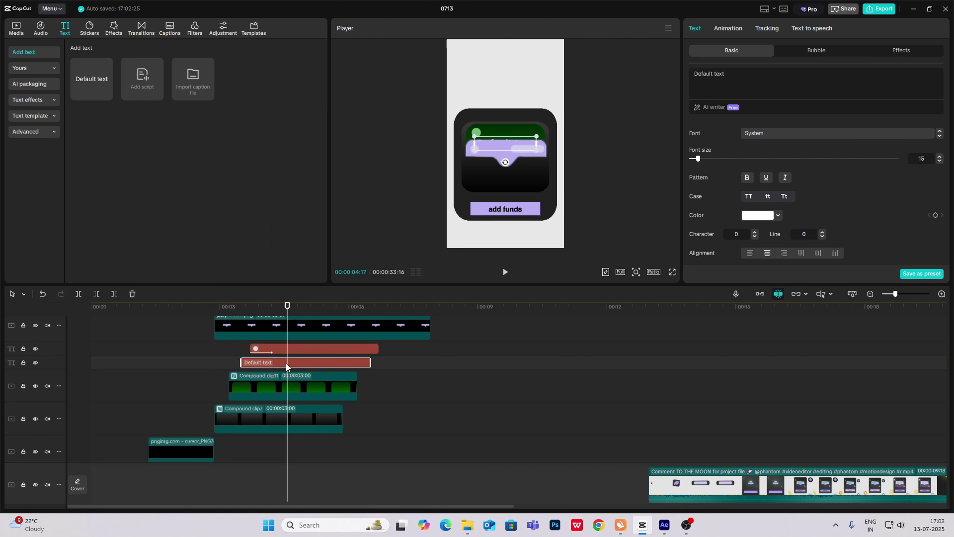
drag(288, 364, 287, 334)
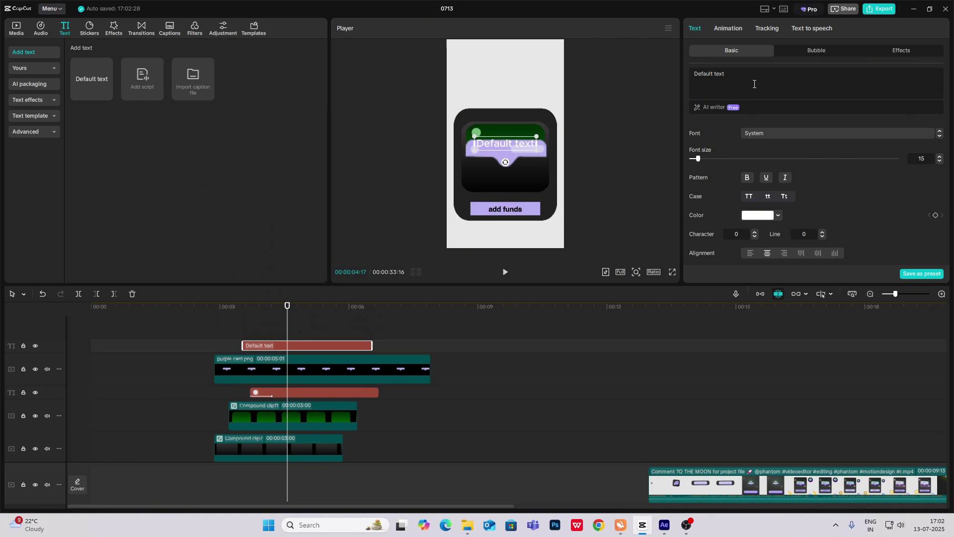
drag(754, 83, 499, 48)
key(super+period)
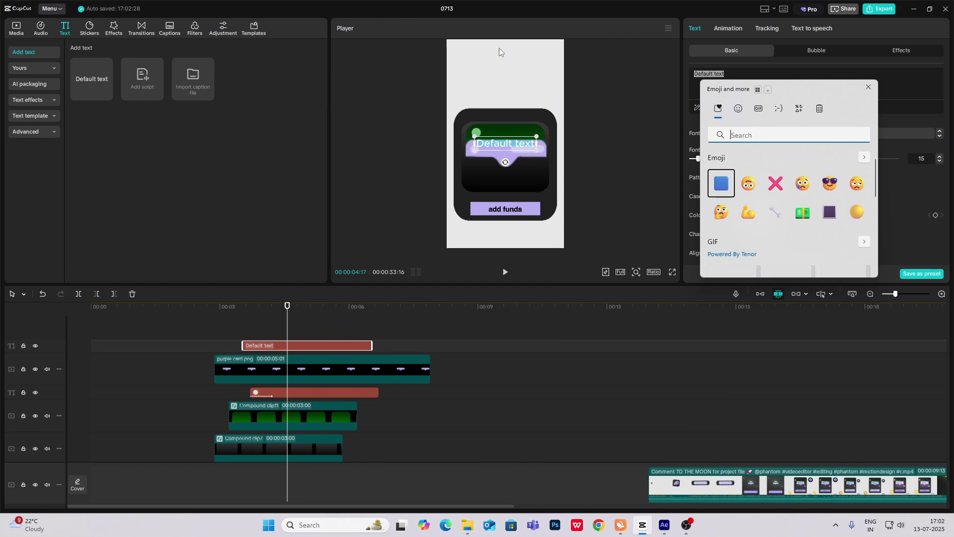
click(798, 109)
click(750, 159)
click(667, 171)
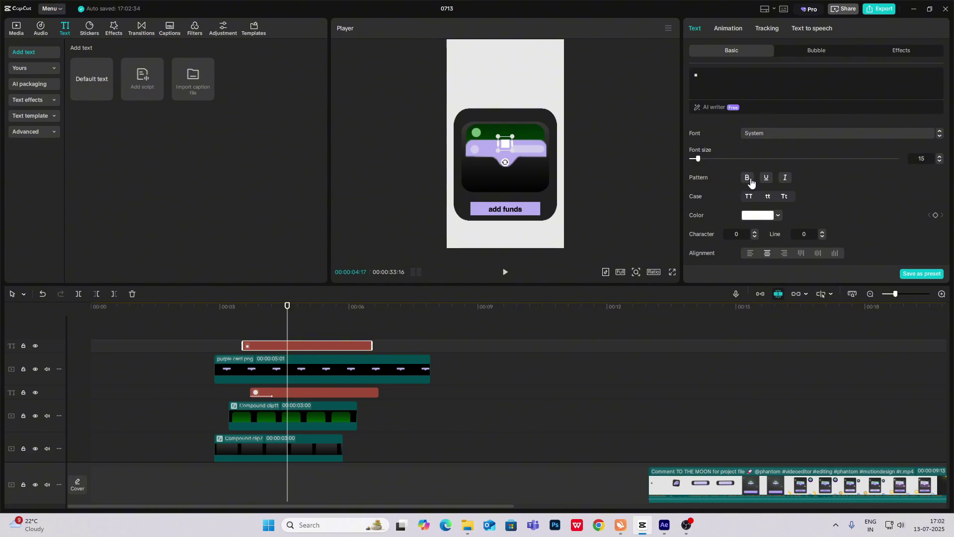
Set the square symbol's font size to 119 and color it yellow FFE373.
drag(698, 159, 774, 171)
click(757, 217)
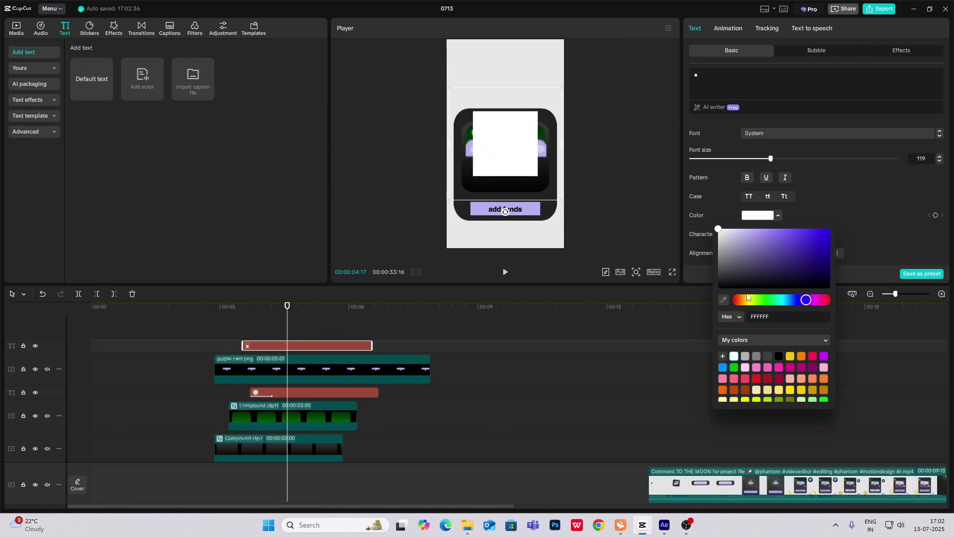
click(779, 390)
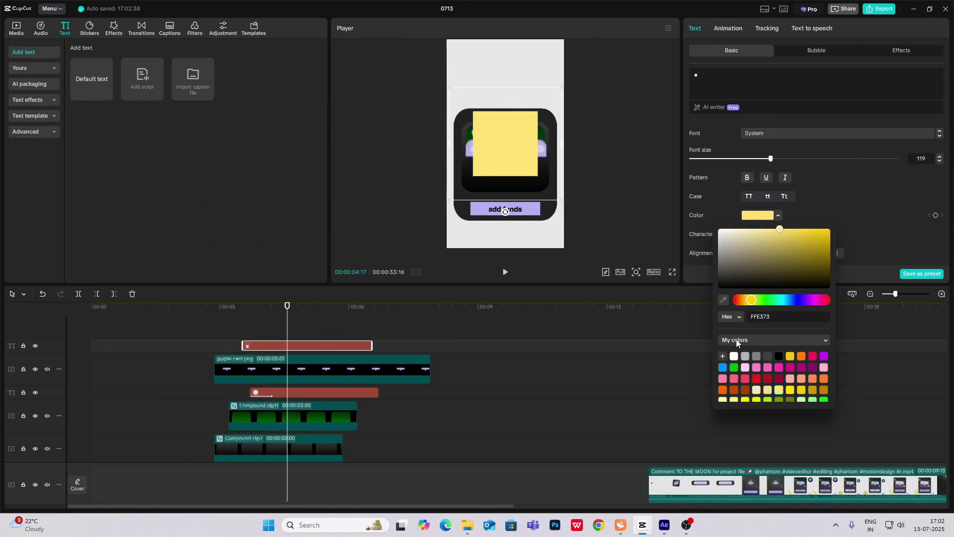
click(635, 157)
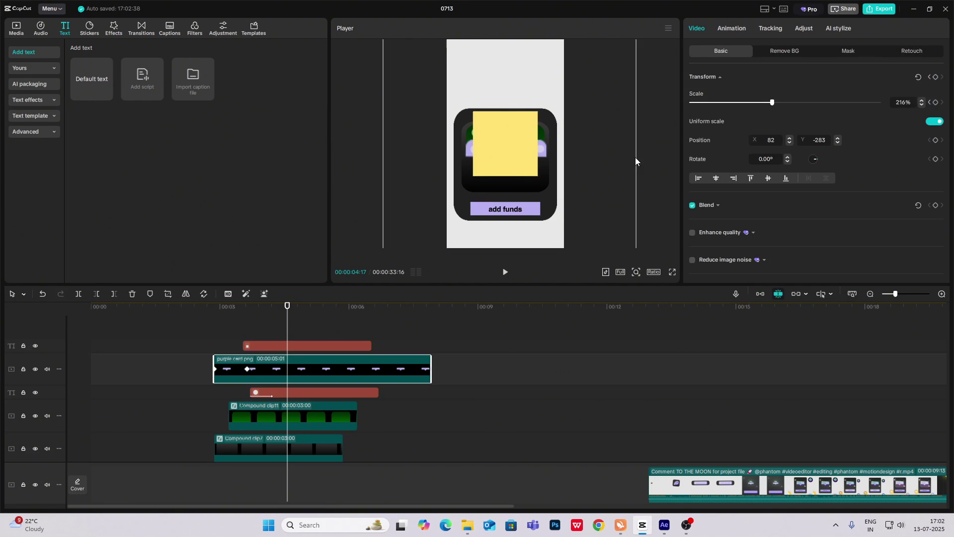
Turn the yellow square into a compound clip and apply a Stars mask to it.
click(309, 346)
key(alt+g)
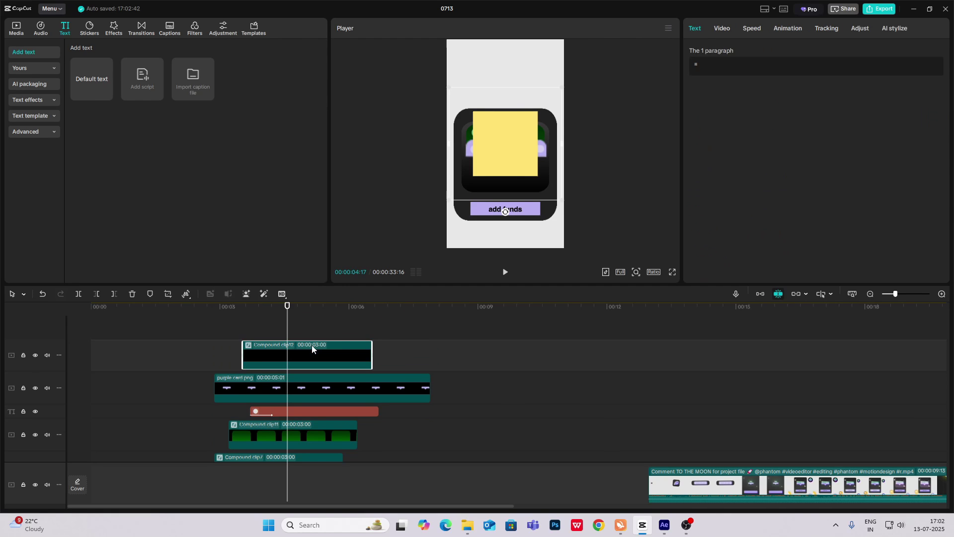
click(850, 55)
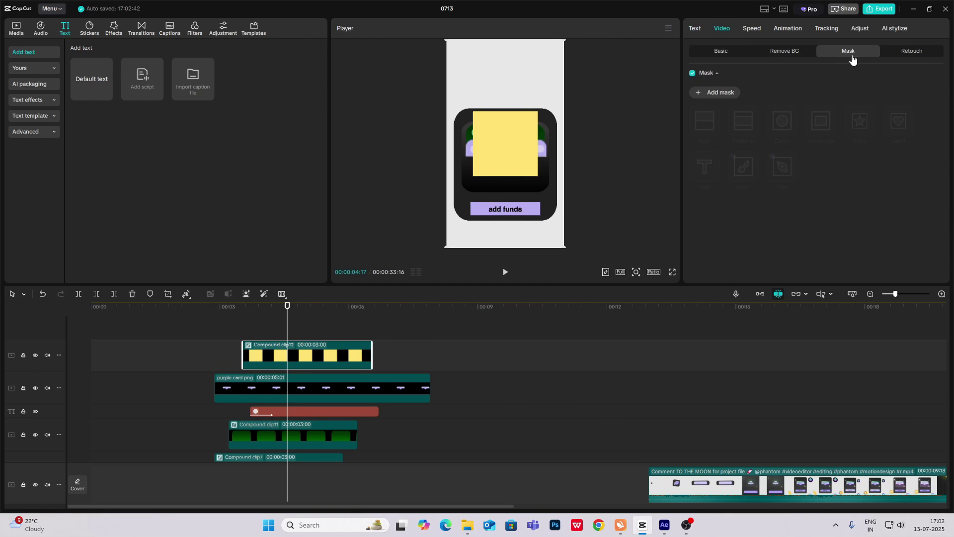
click(739, 94)
click(864, 126)
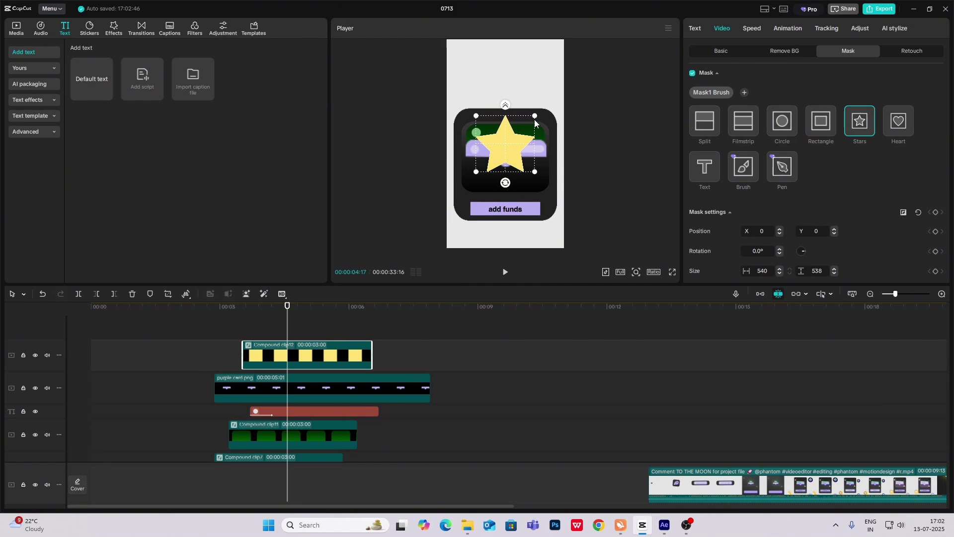
Shrink the yellow star and place it in the upper-left corner of the dark card.
drag(535, 117, 469, 126)
click(732, 55)
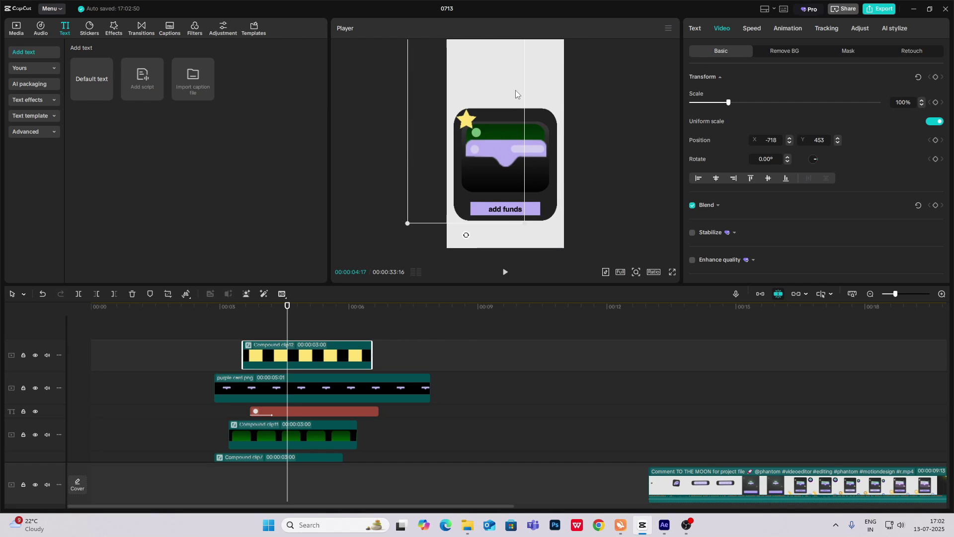
drag(530, 225, 473, 118)
Duplicate the star clip on the track above and place the copy near the dark card's lower-right corner.
alt+drag(305, 352, 305, 330)
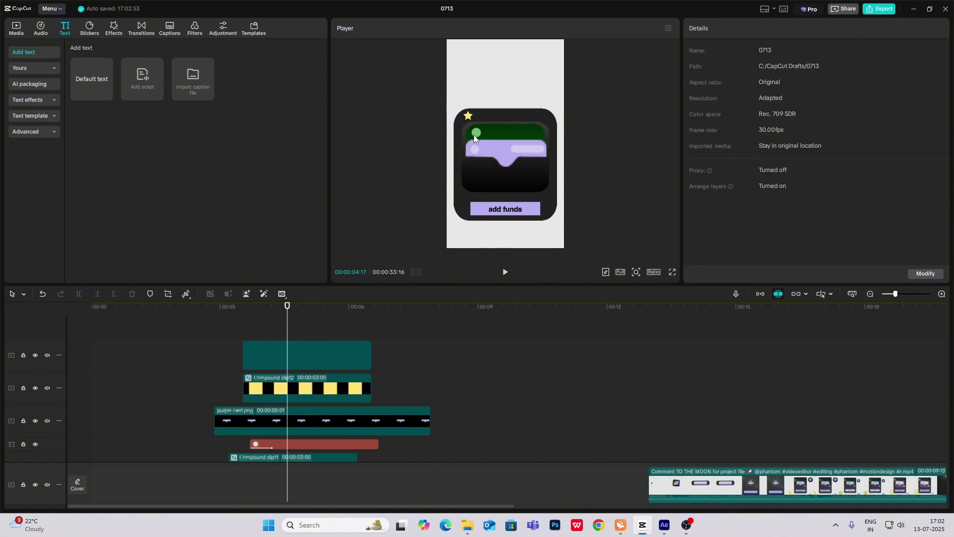
drag(472, 133, 552, 199)
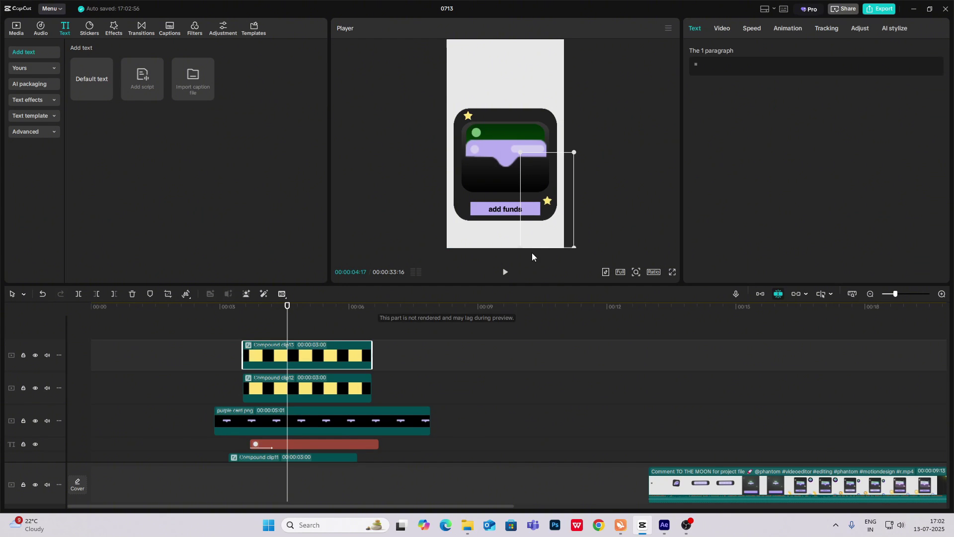
Add an entrance animation to both star clips and check their timing against the cards.
click(154, 382)
drag(154, 382, 243, 384)
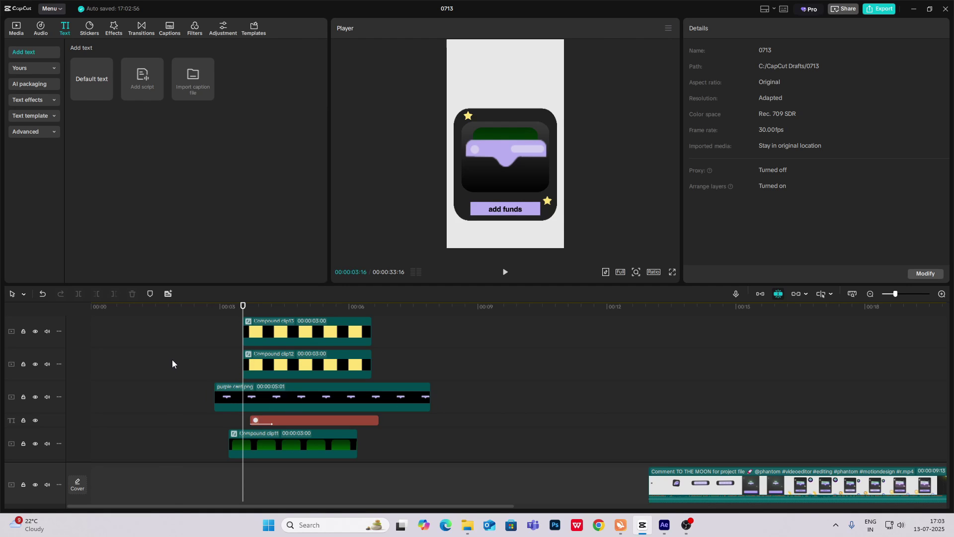
drag(172, 359, 293, 398)
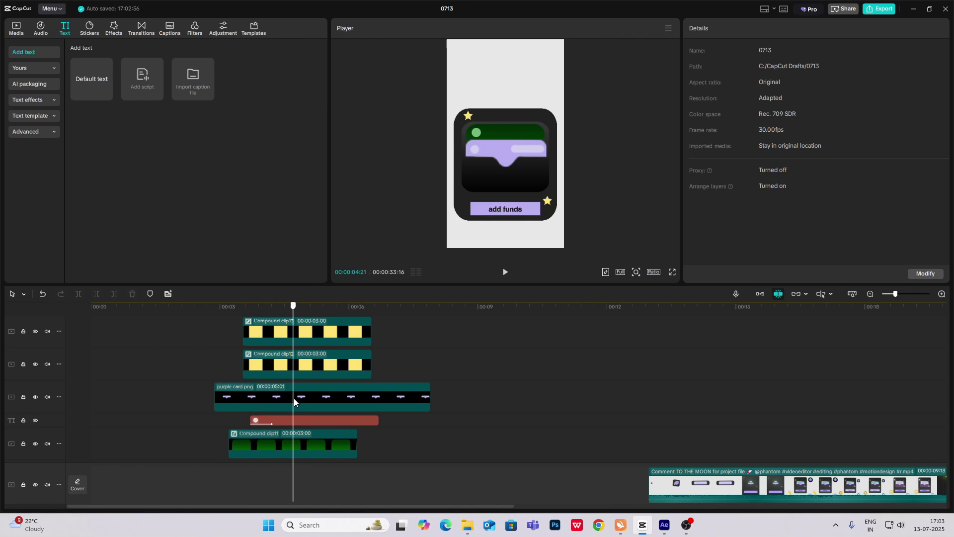
click(229, 350)
drag(229, 349, 298, 390)
Mark the timeline range's out point at 00:00:04:24.
scroll(298, 391, down, 3)
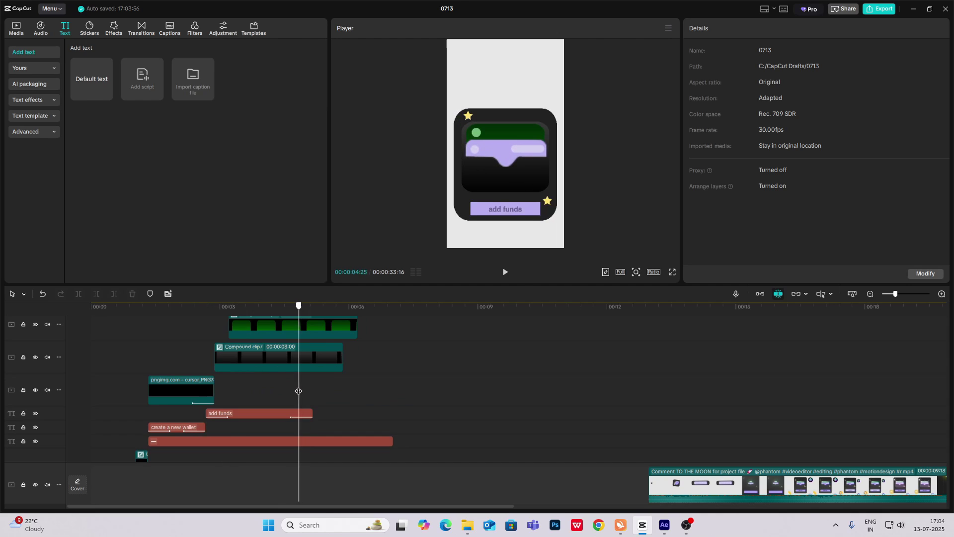
scroll(312, 398, up, 2)
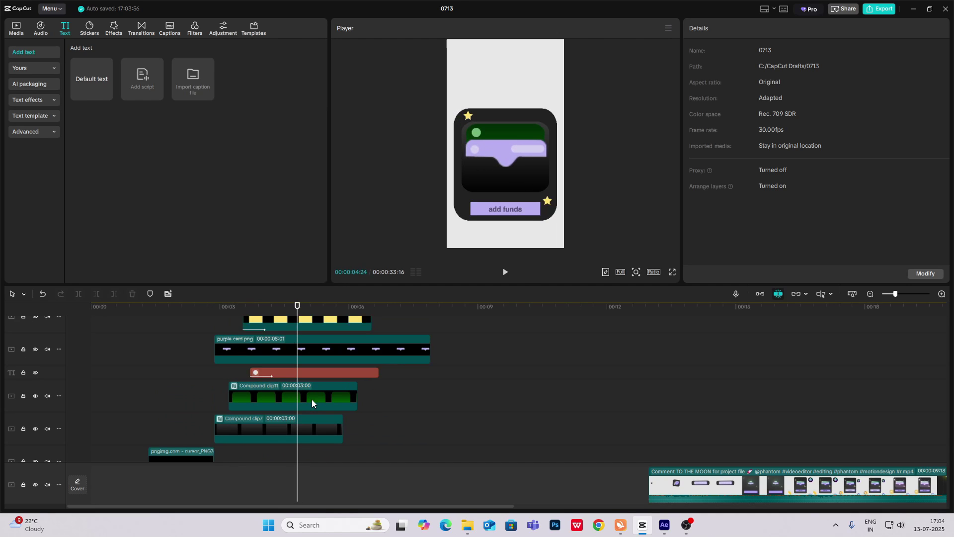
key(o)
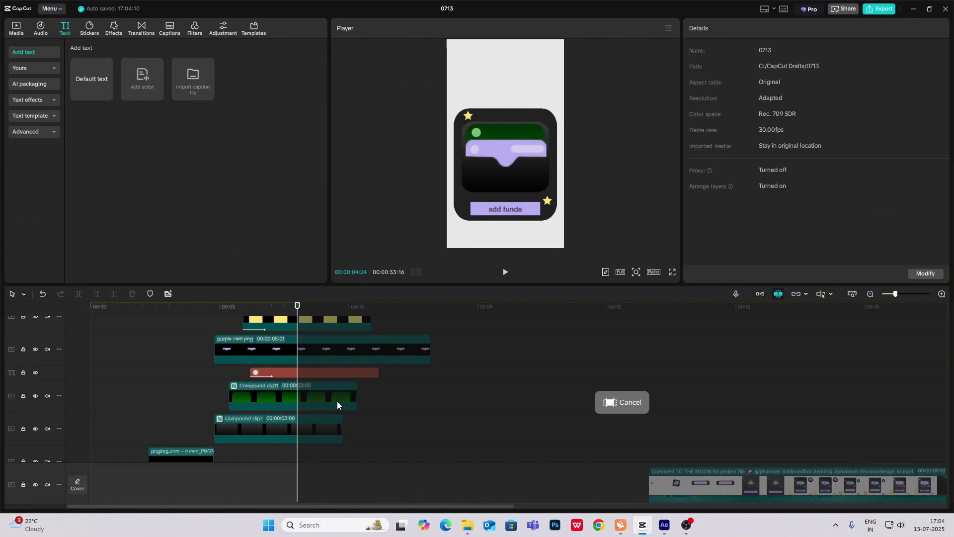
Export the marked timeline range as a mov video named "ani contd" and clear the range selection.
scroll(336, 403, down, 2)
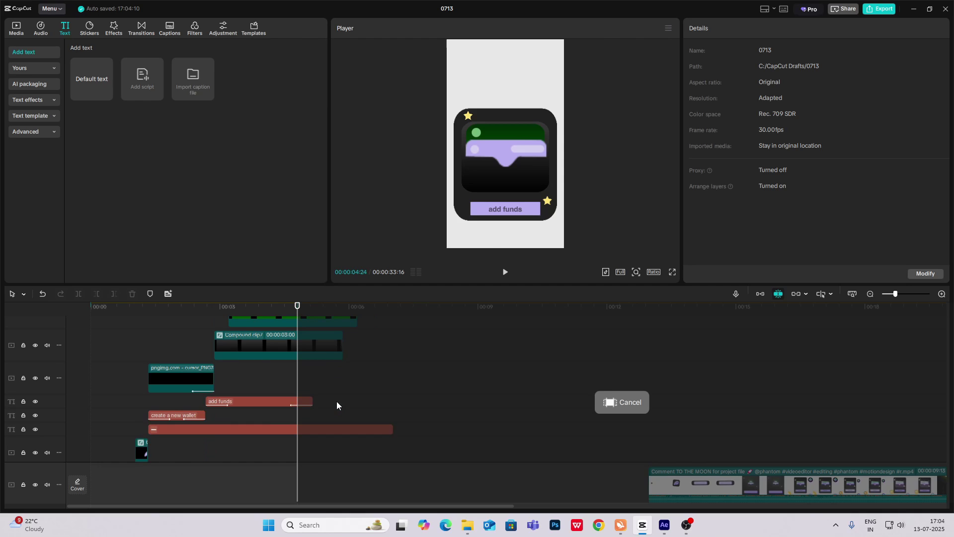
click(337, 402)
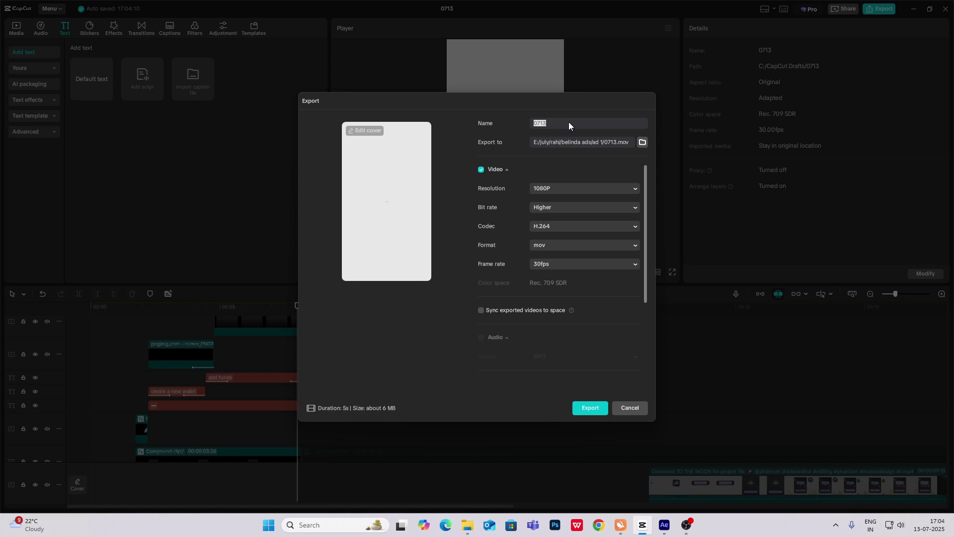
text(ani cont)
key(Return)
click(632, 408)
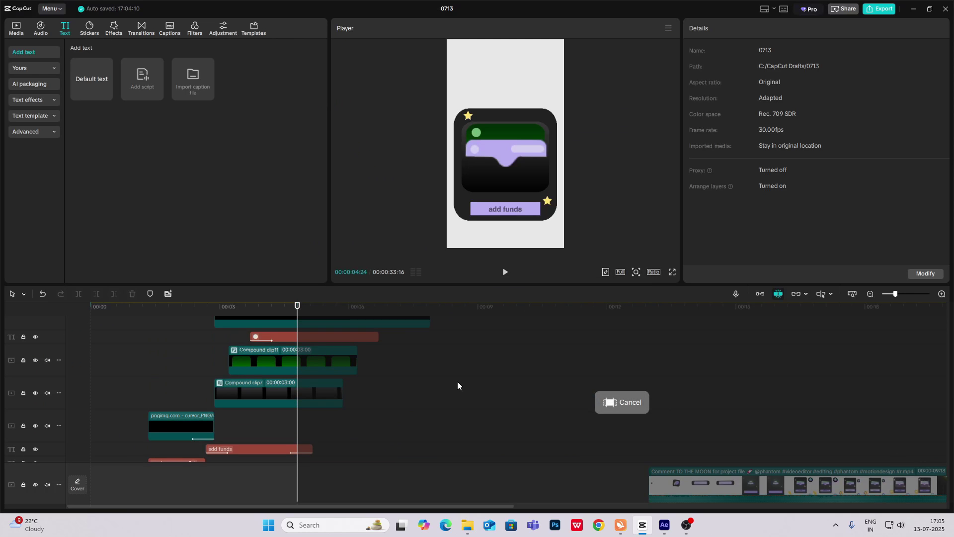
click(630, 393)
scroll(395, 389, up, 3)
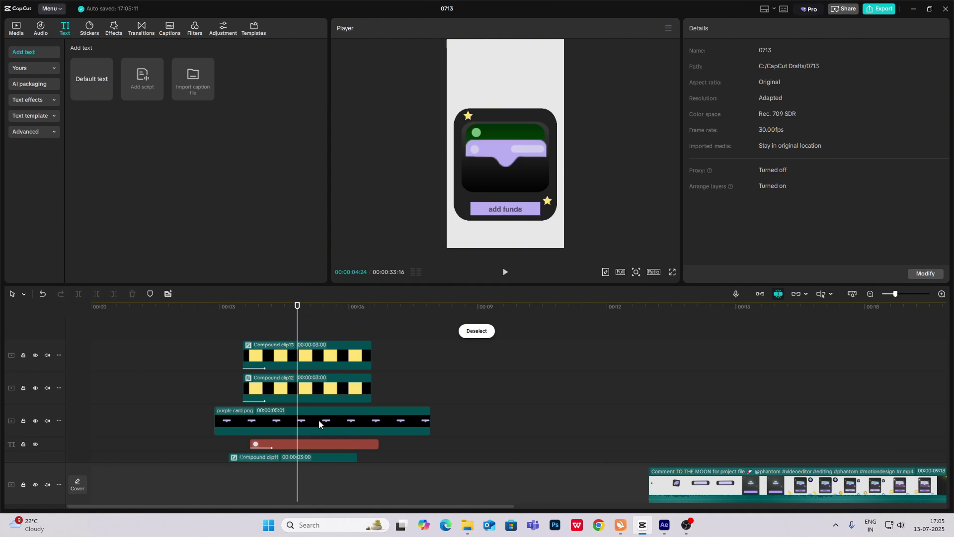
Bring the exported ani contd video from File Explorer's capcut folder onto a new track above the star clips.
click(469, 526)
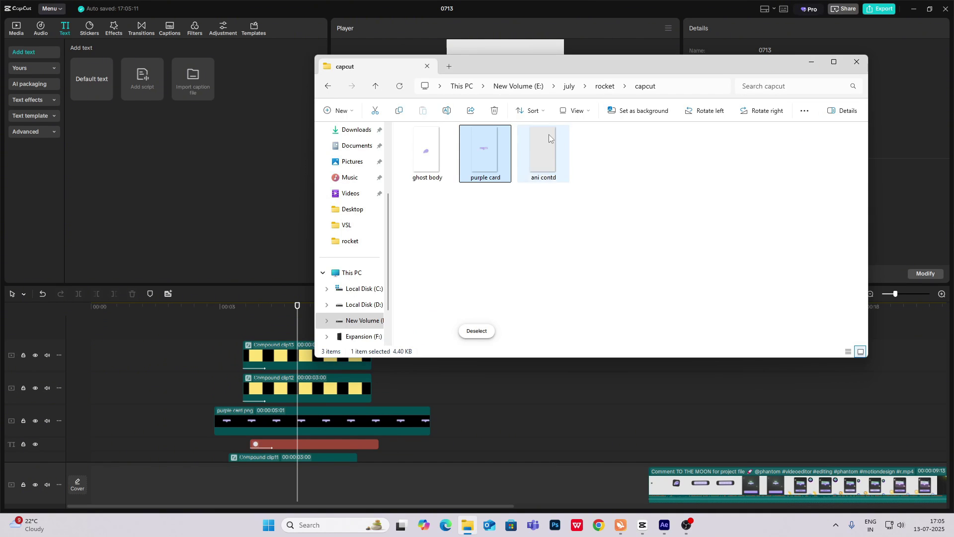
click(604, 86)
double_click(479, 148)
click(430, 152)
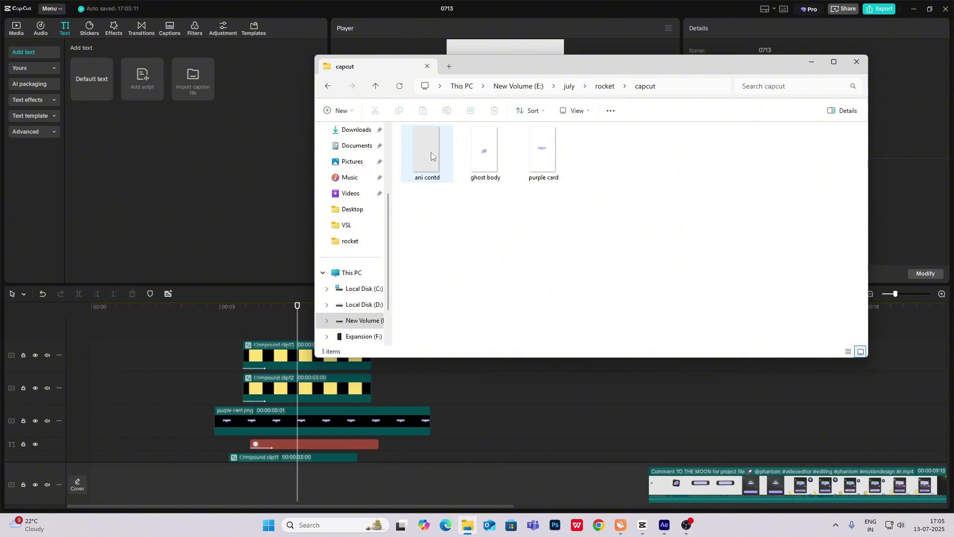
drag(431, 152, 318, 348)
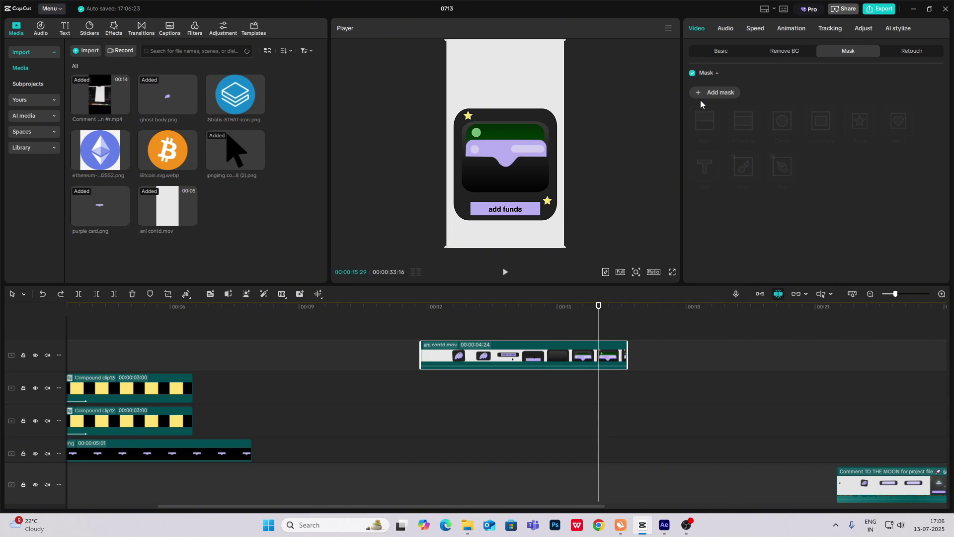
Add a rectangle mask of about 952 by 1002 to the ani contd clip, fitted with rounded corners around the dark card.
click(706, 93)
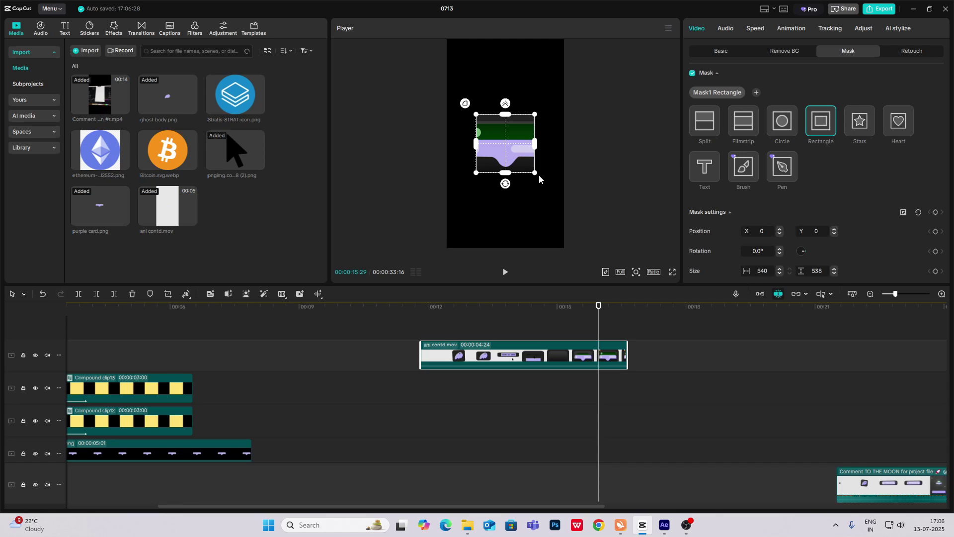
drag(535, 173, 559, 165)
drag(505, 112, 506, 106)
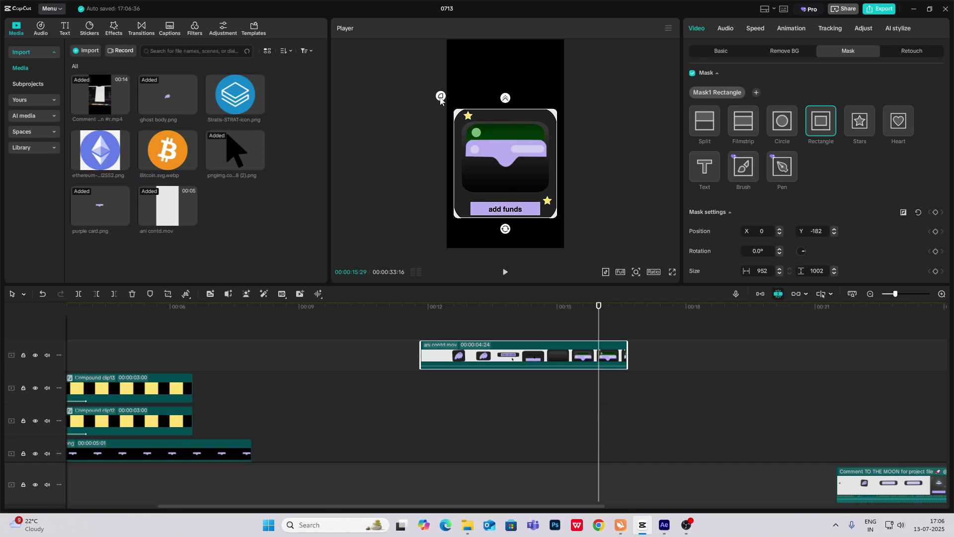
Move the masked ani contd clip so that it starts at 00:00:11:28.
click(489, 344)
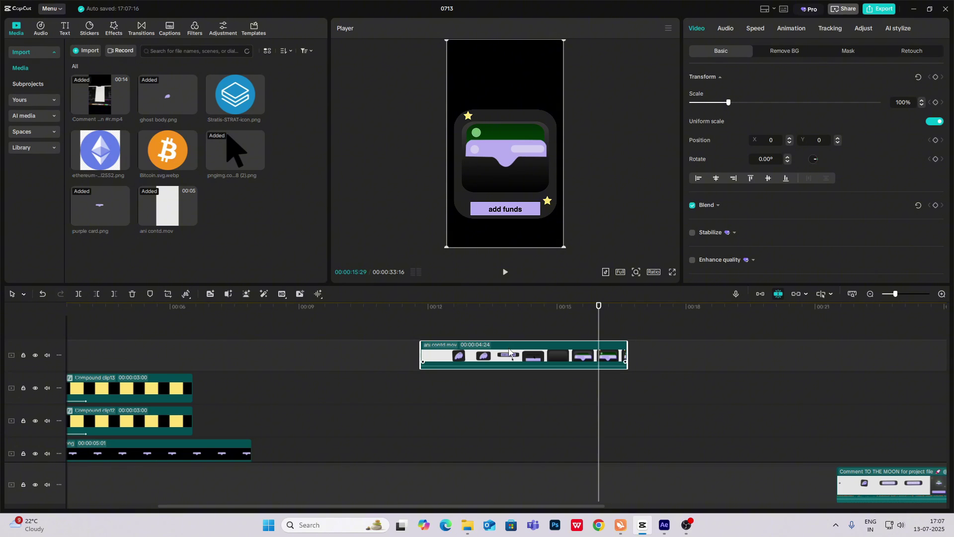
drag(516, 354, 505, 354)
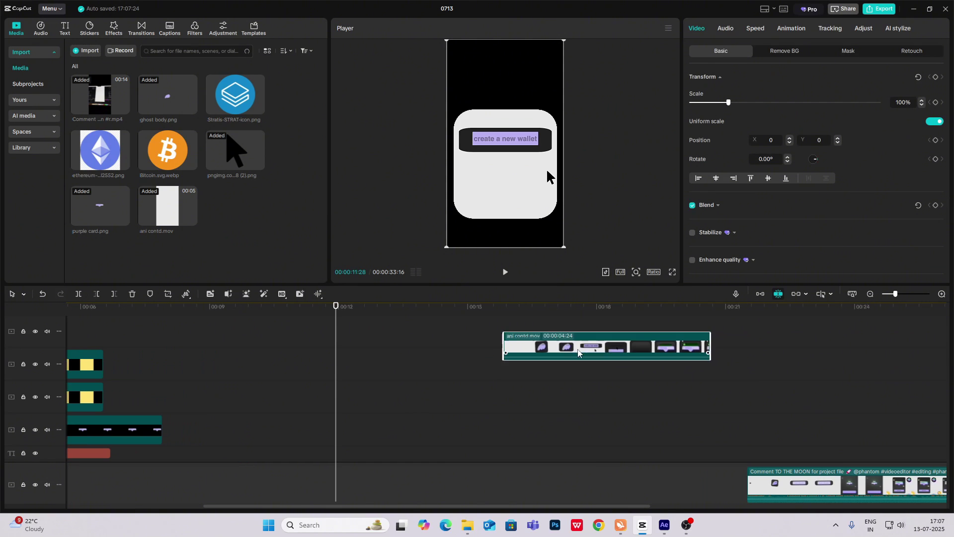
drag(578, 350, 409, 351)
Duplicate the light grey square text background and place the copy from 00:00:11:28, beneath the masked clip.
scroll(396, 358, down, 3)
click(247, 375)
key(ctrl+z)
key(ctrl+z)
key(ctrl+z)
key(ctrl+z)
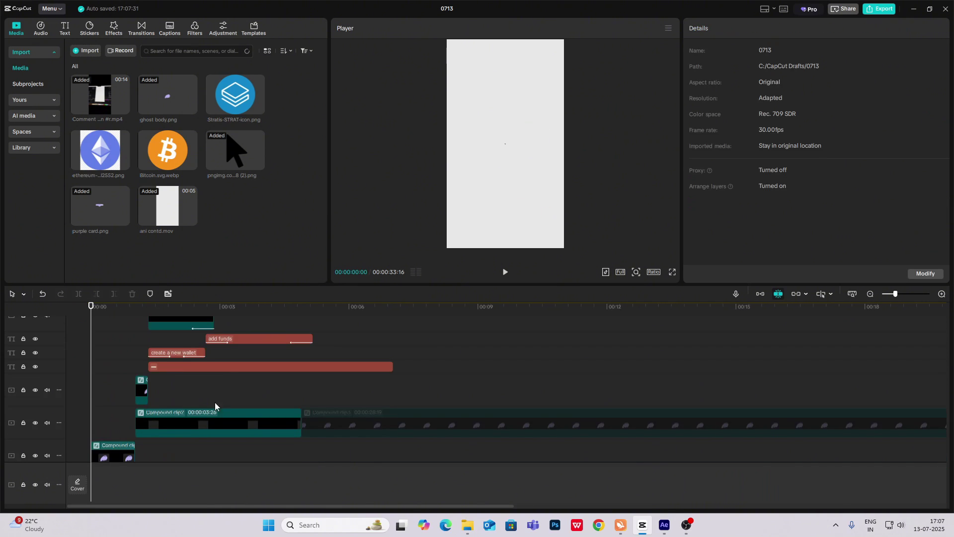
click(168, 432)
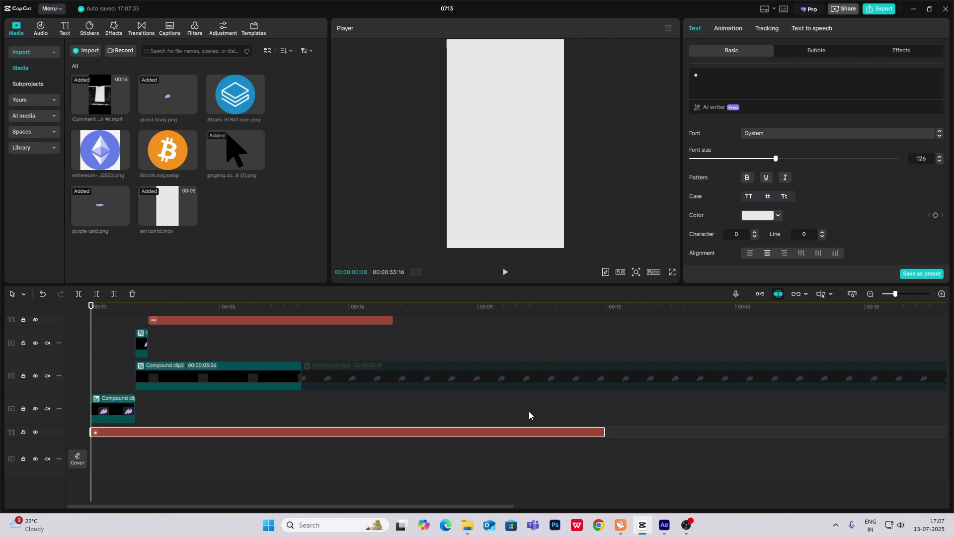
key(ctrl+z)
key(ctrl+z)
key(ctrl+z)
key(ctrl+z)
key(ctrl+z)
key(ctrl+z)
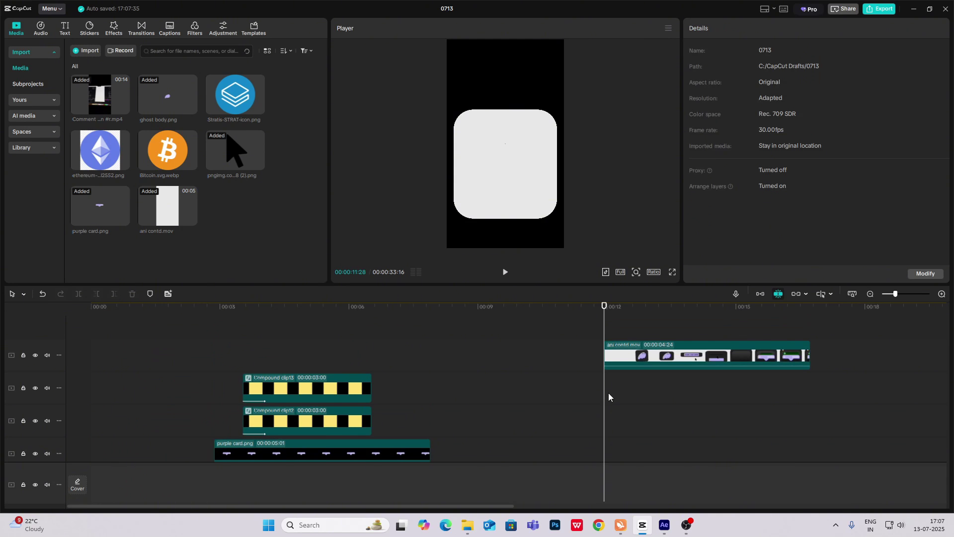
key(ctrl+z)
key(ctrl+z)
key(ctrl+z)
key(ctrl+z)
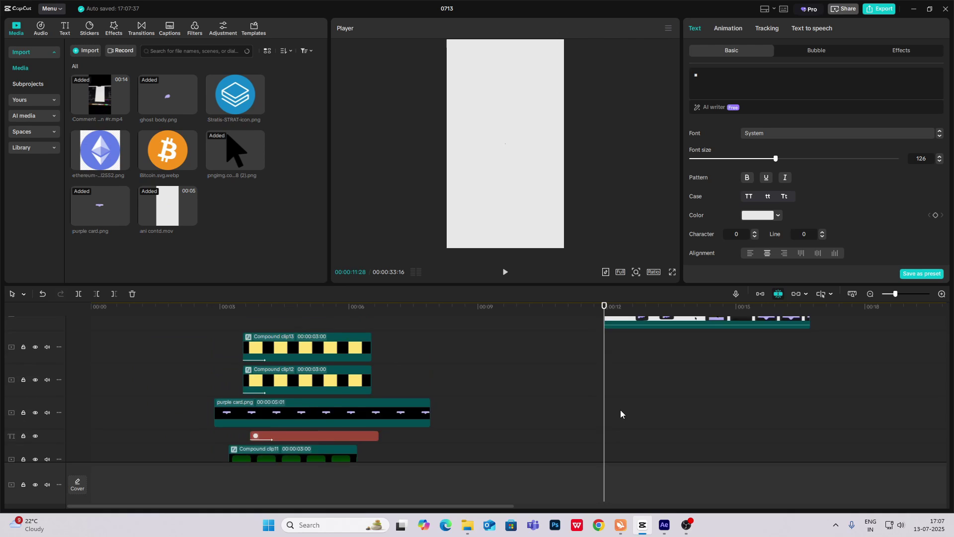
Play back the masked ani contd clip over its new background and check the layers beneath it.
scroll(621, 413, up, 1)
key(space)
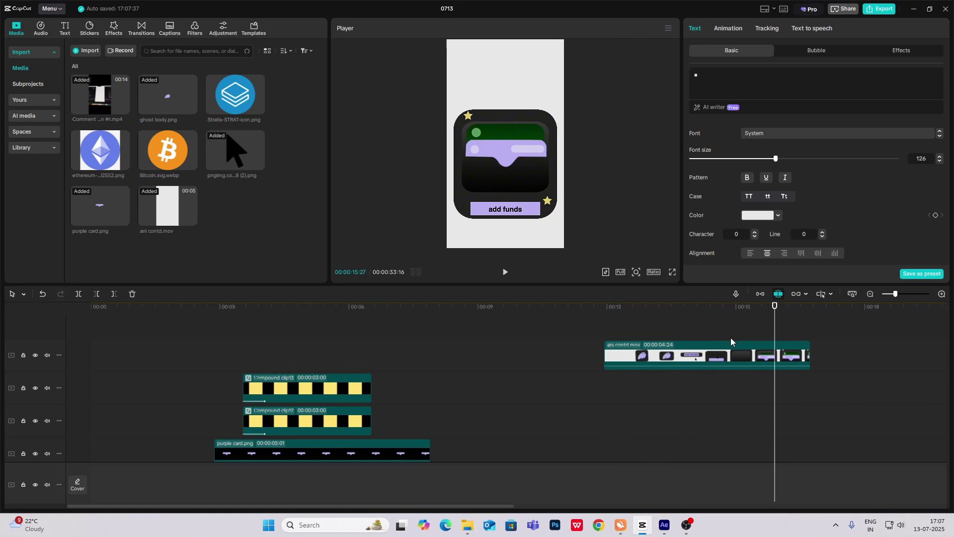
key(ctrl+z)
key(ctrl+z)
key(ctrl+z)
key(ctrl+z)
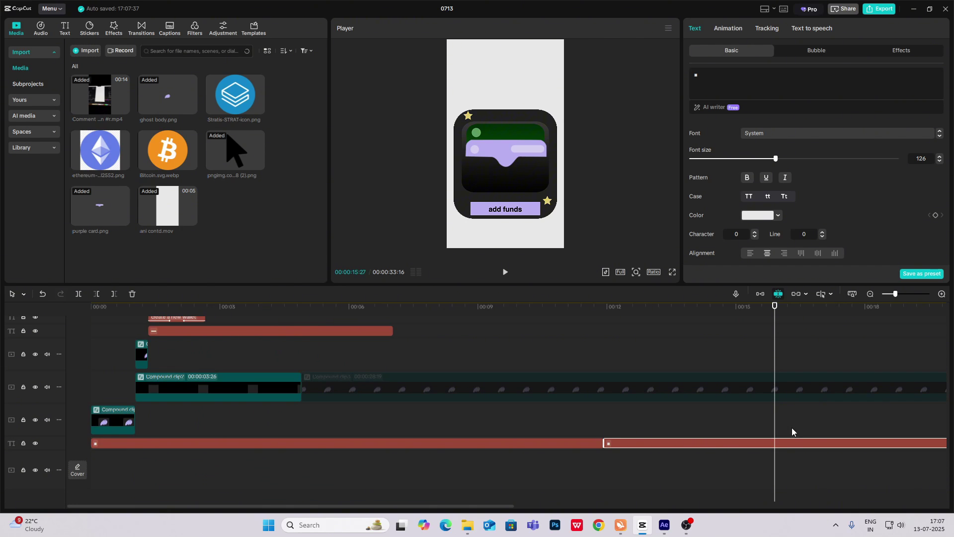
key(ctrl+z)
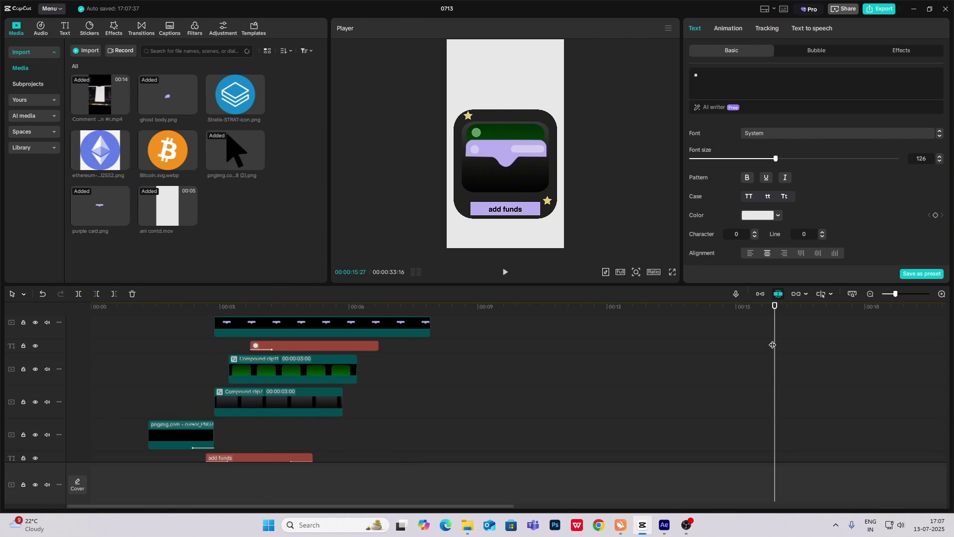
key(ctrl+z)
key(ctrl+z)
Keyframe the ani contd clip's scale from 100% at 00:00:15:28 down to about 71% at 00:00:16:18.
click(772, 357)
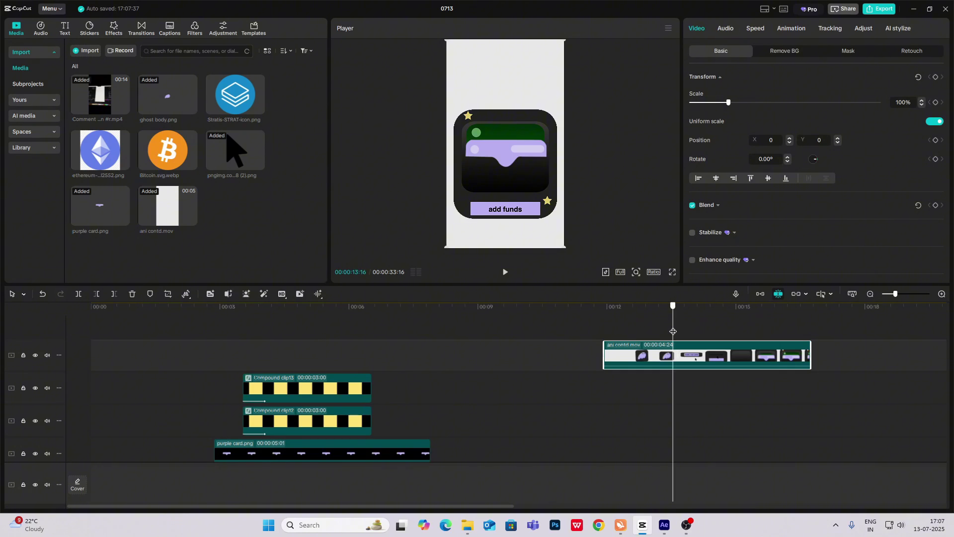
drag(673, 331, 786, 332)
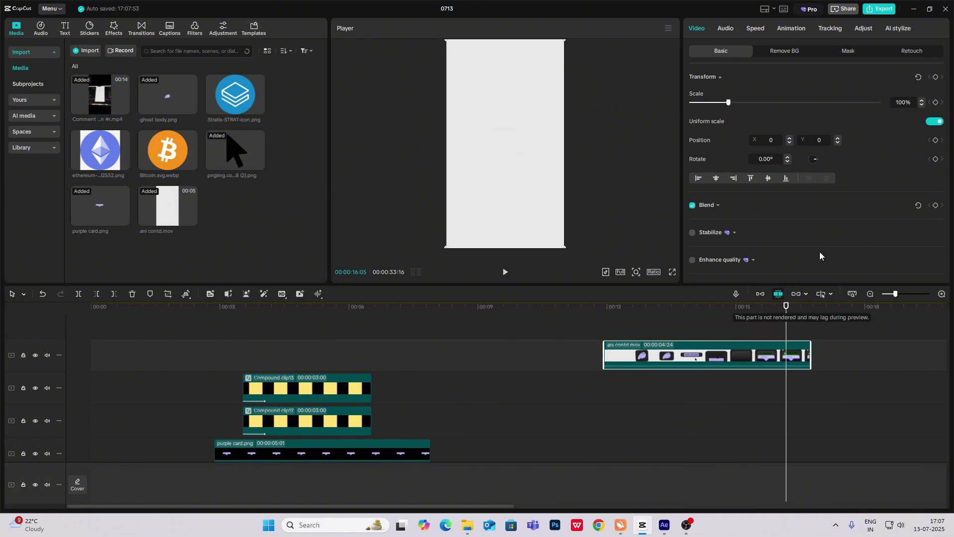
drag(788, 337, 805, 325)
drag(728, 102, 716, 103)
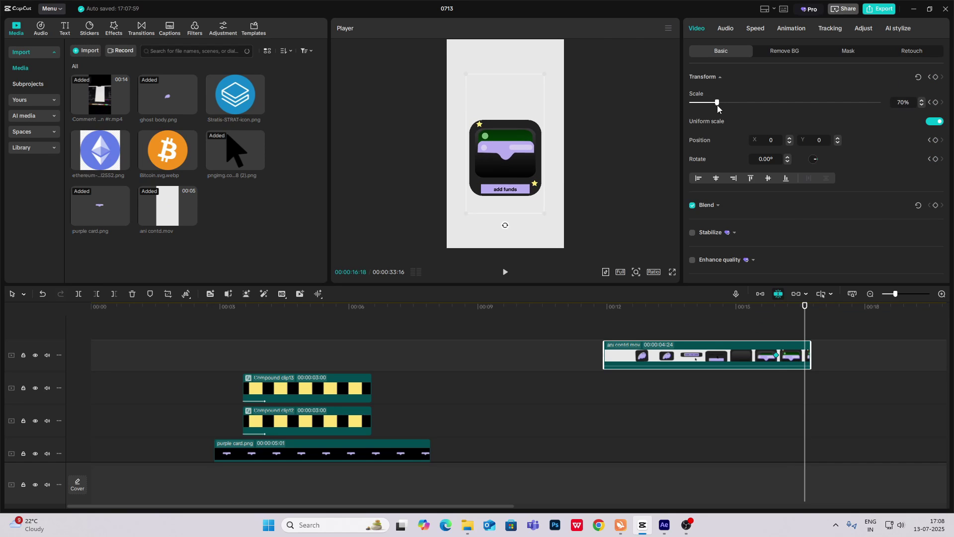
Apply the Cubic Out preset curve to the ani contd clip's scale keyframes and play back the shrink.
double_click(778, 354)
click(790, 350)
scroll(778, 353, up, 1)
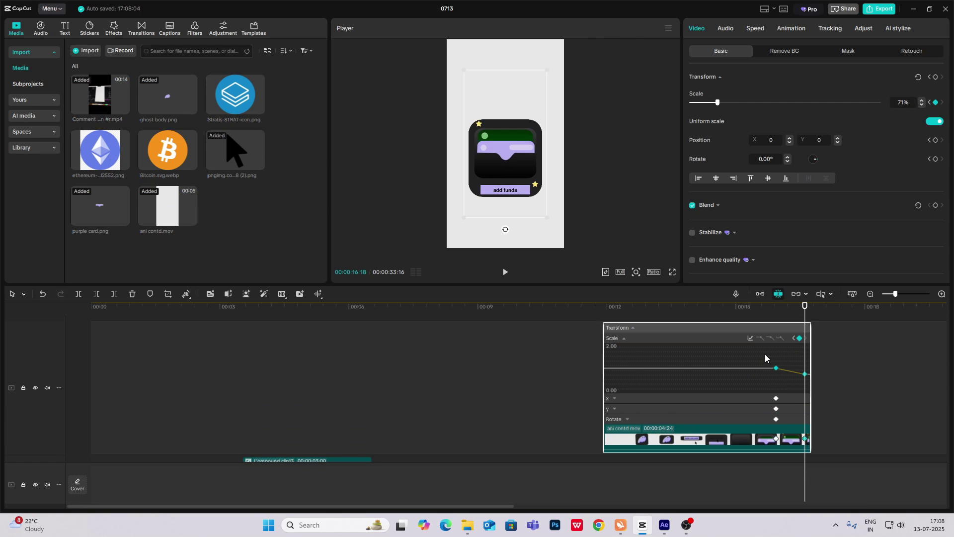
click(750, 338)
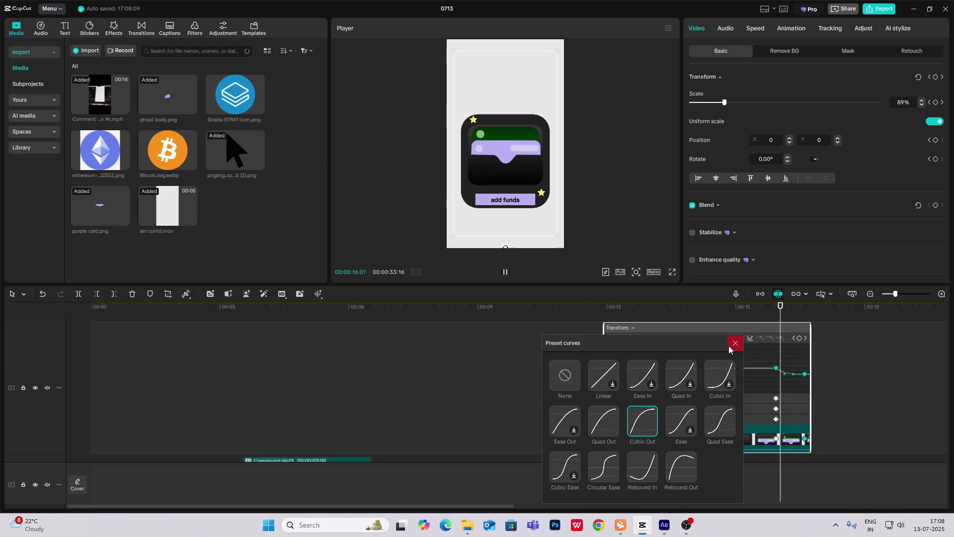
click(735, 343)
scroll(751, 398, down, 3)
click(758, 417)
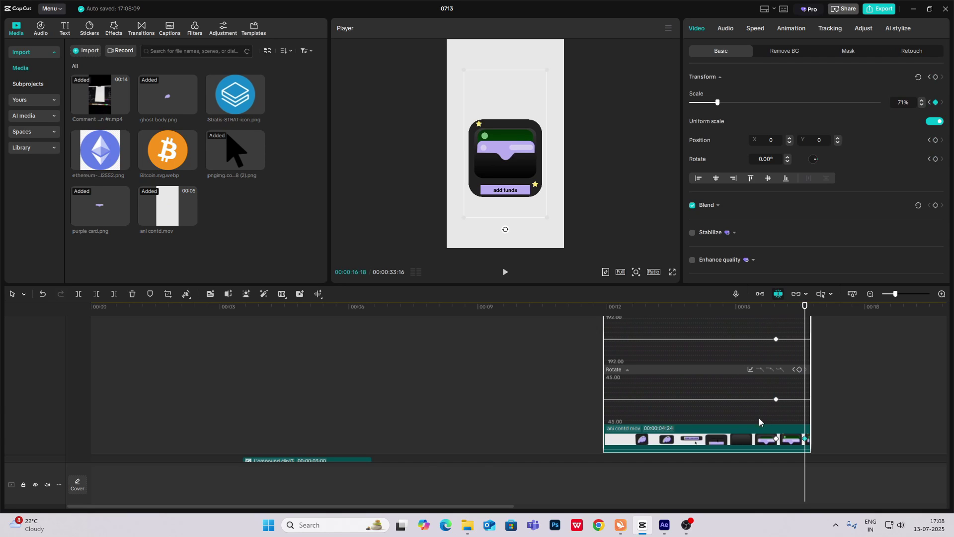
key(alt+k)
click(783, 330)
drag(783, 330, 777, 333)
key(space)
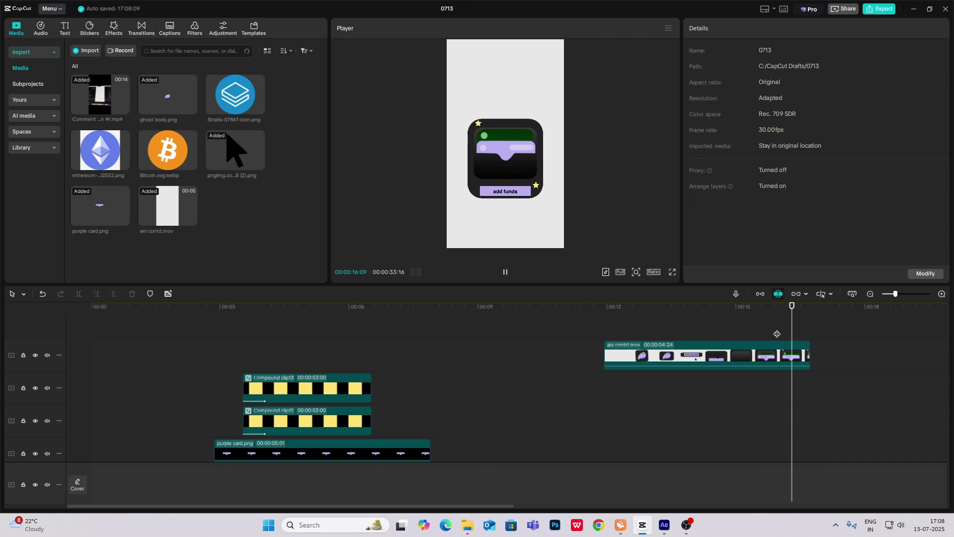
key(space)
Add the blue Stratis icon at 35% scale above the card's upper right and the Bitcoin icon at 70% in the frame's lower-left corner.
drag(228, 107, 721, 321)
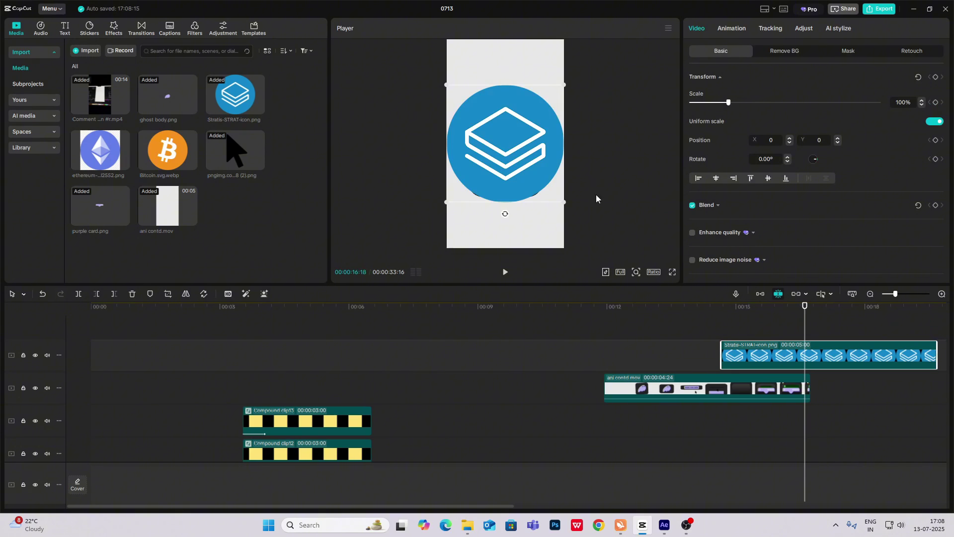
drag(572, 98, 534, 92)
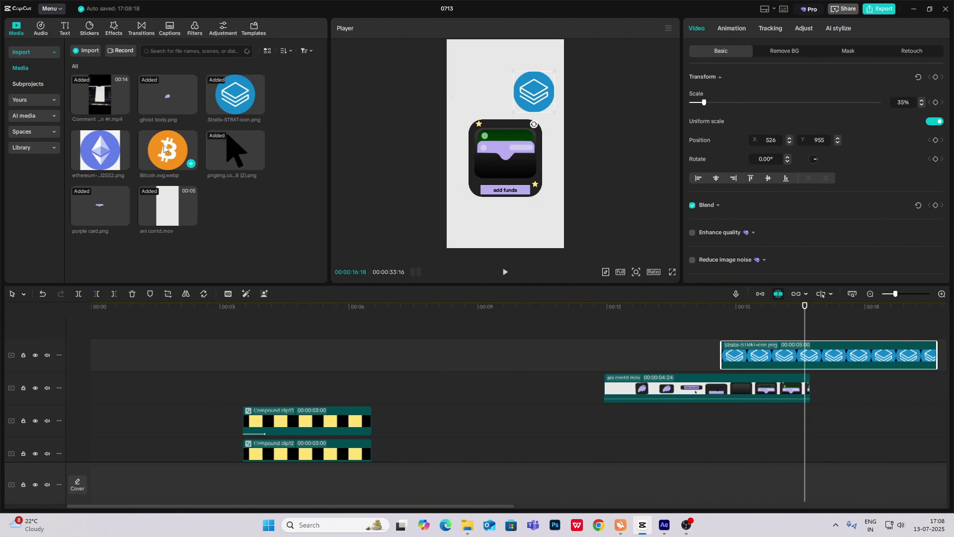
drag(164, 148, 663, 354)
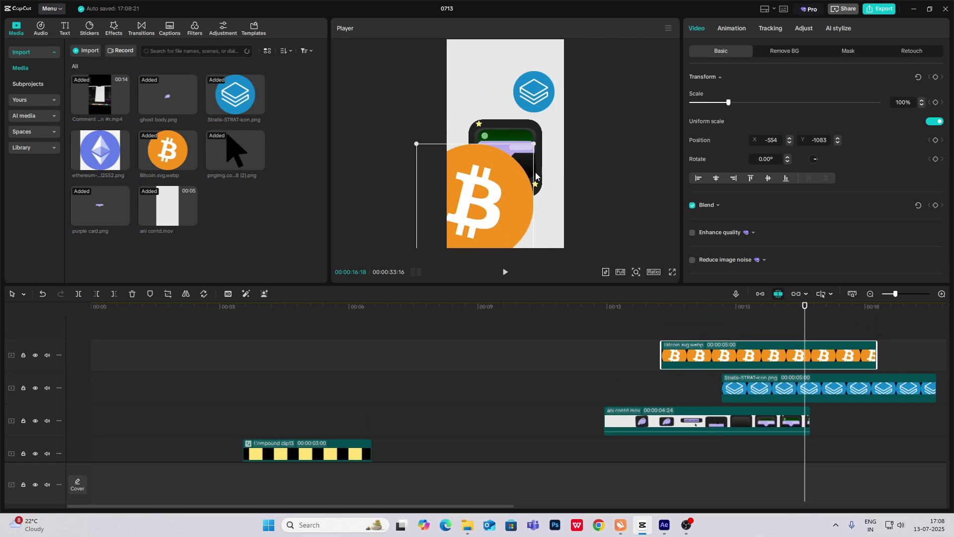
drag(534, 144, 516, 161)
drag(482, 218, 467, 250)
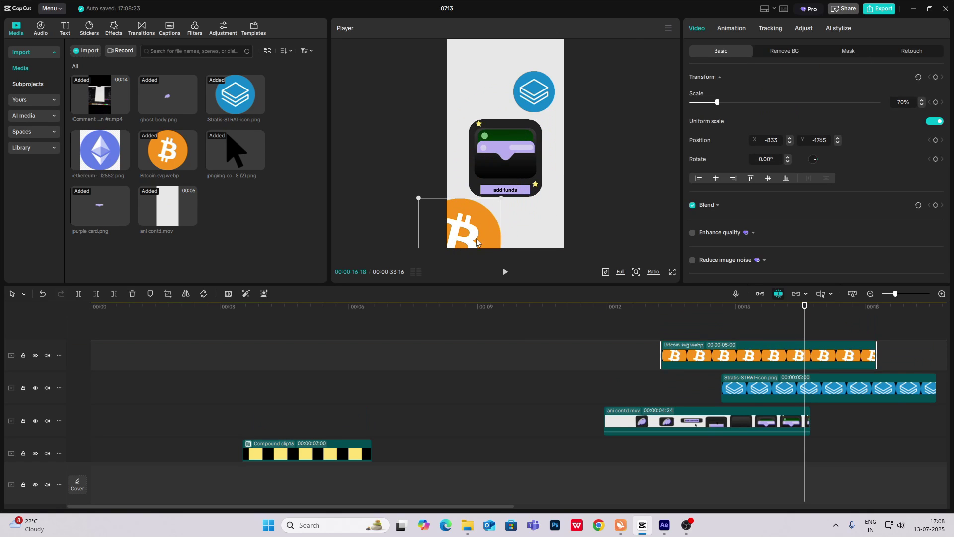
Align the start of both icon clips with the ani contd clip's first keyframe at 00:00:15:28.
click(673, 327)
click(705, 419)
drag(673, 398, 781, 398)
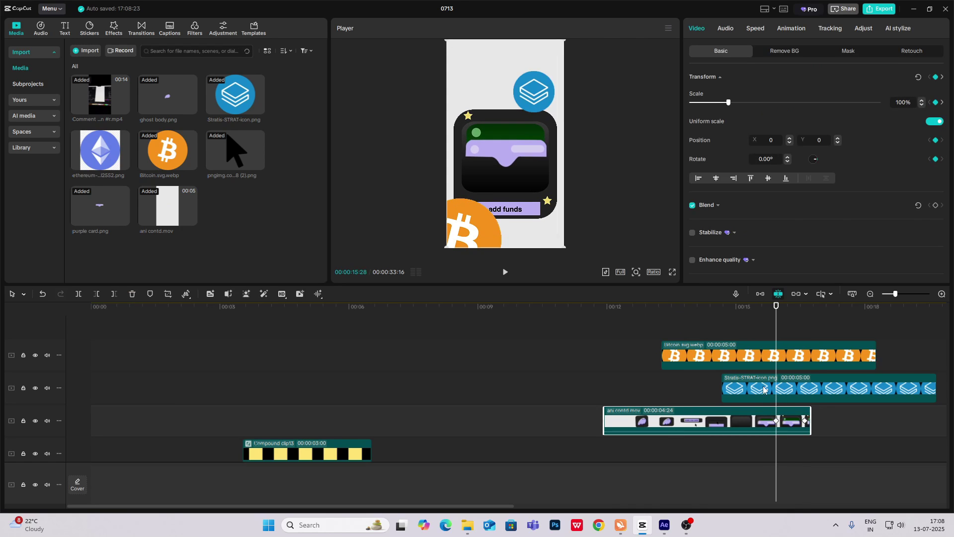
drag(720, 357, 869, 390)
Add transform keyframes to the Stratis and Bitcoin clips at 00:00:15:28 and 00:00:16:17.
click(935, 77)
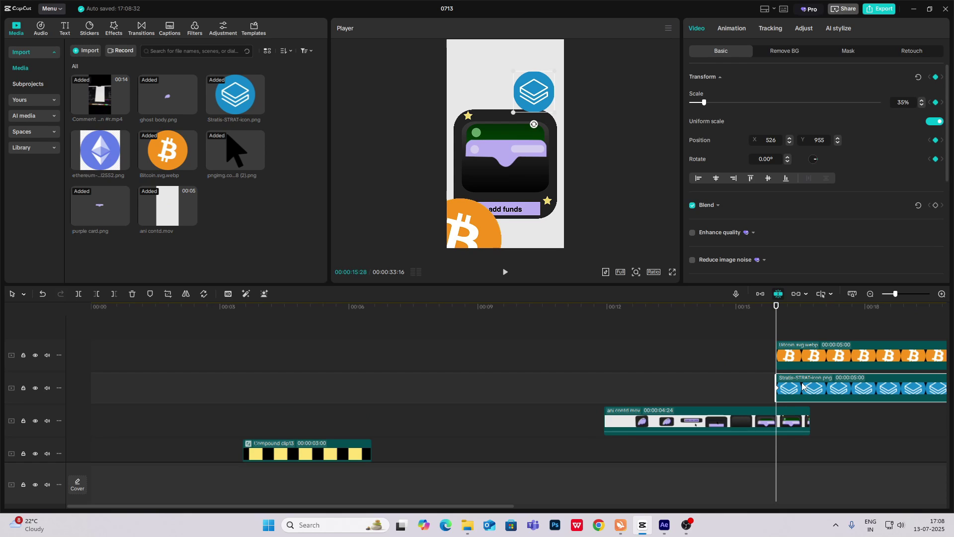
click(797, 357)
drag(776, 308, 805, 342)
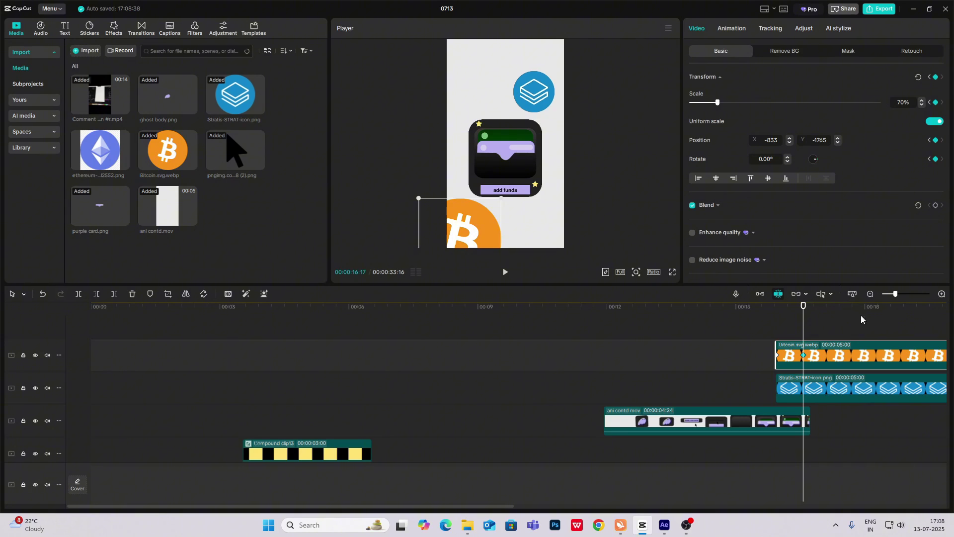
click(822, 398)
click(939, 80)
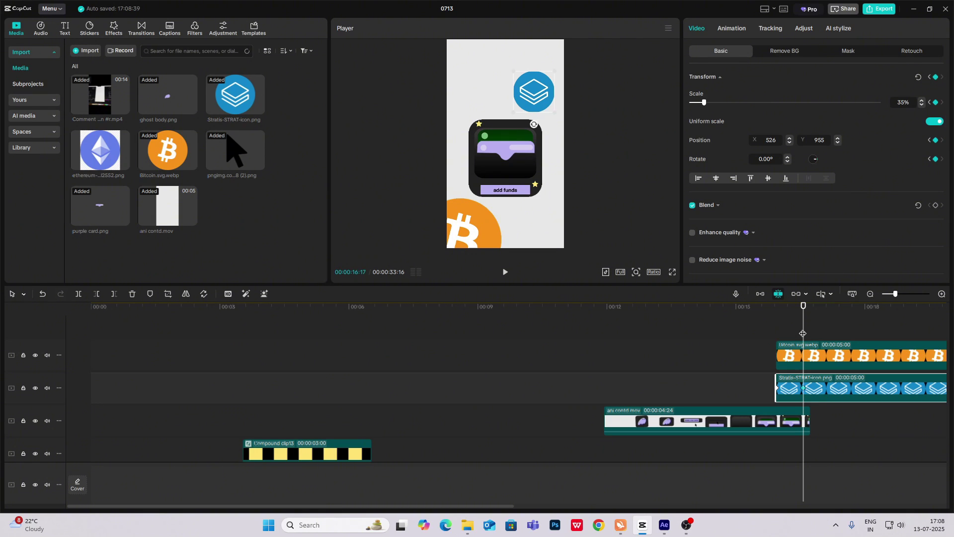
At 00:00:15:28, move the Bitcoin icon off the frame's lower left and the Stratis icon off its upper right to X 1462, Y 1539.
drag(798, 330, 776, 332)
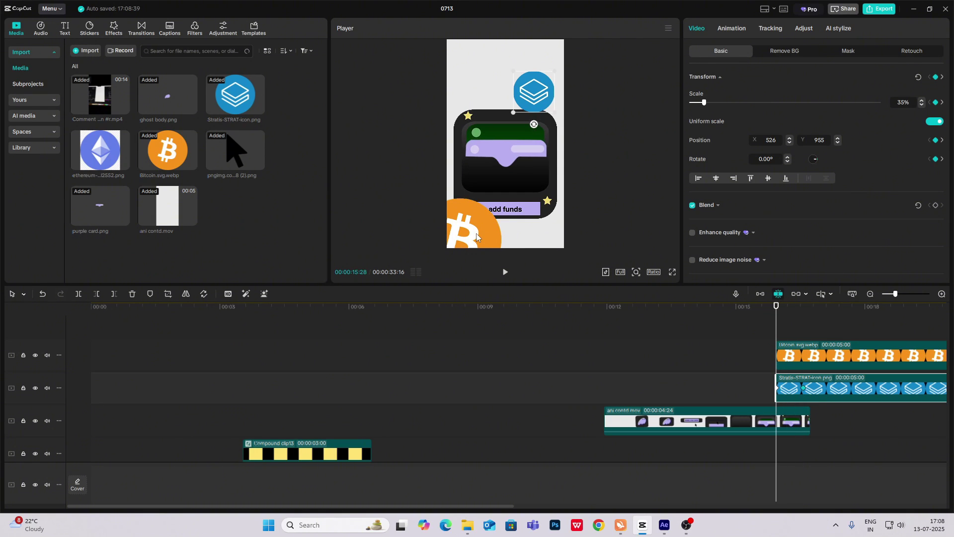
drag(492, 237, 462, 273)
click(848, 386)
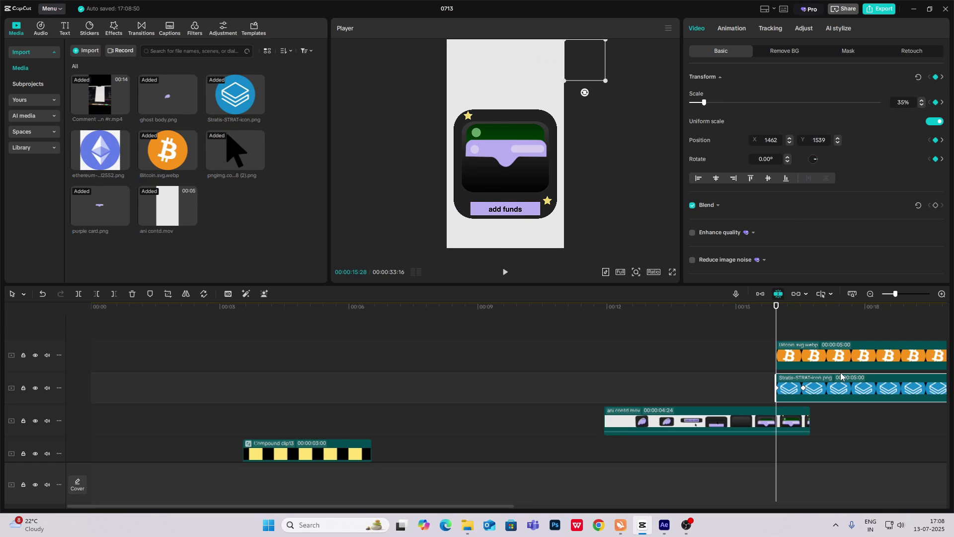
Apply the Cubic Out preset curve to the Stratis icon's X position keyframes.
double_click(831, 397)
click(791, 399)
click(787, 368)
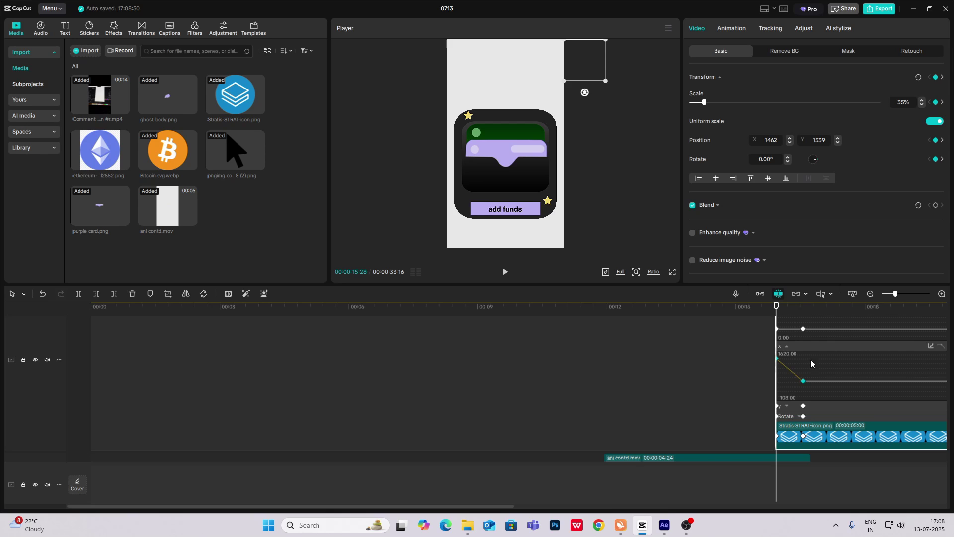
scroll(811, 363, right, 5)
click(629, 345)
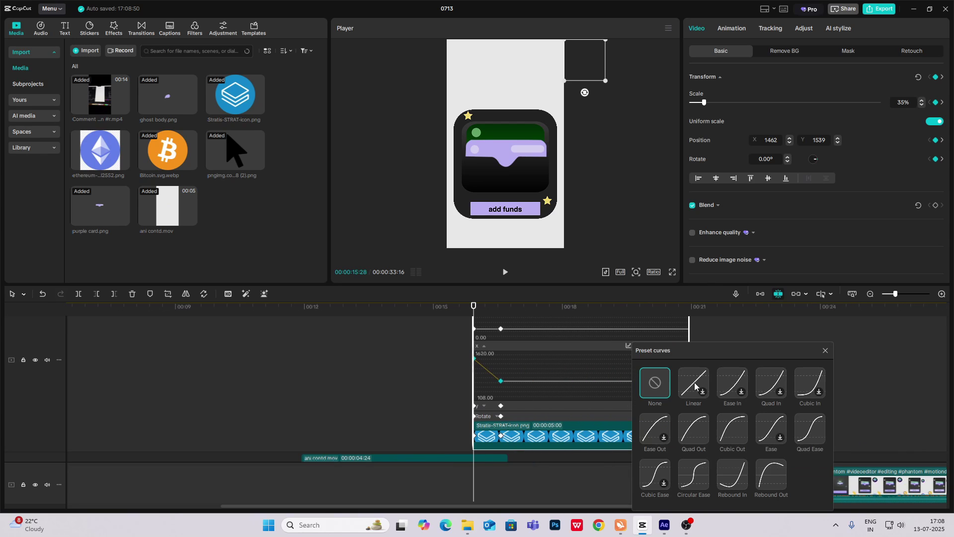
click(729, 438)
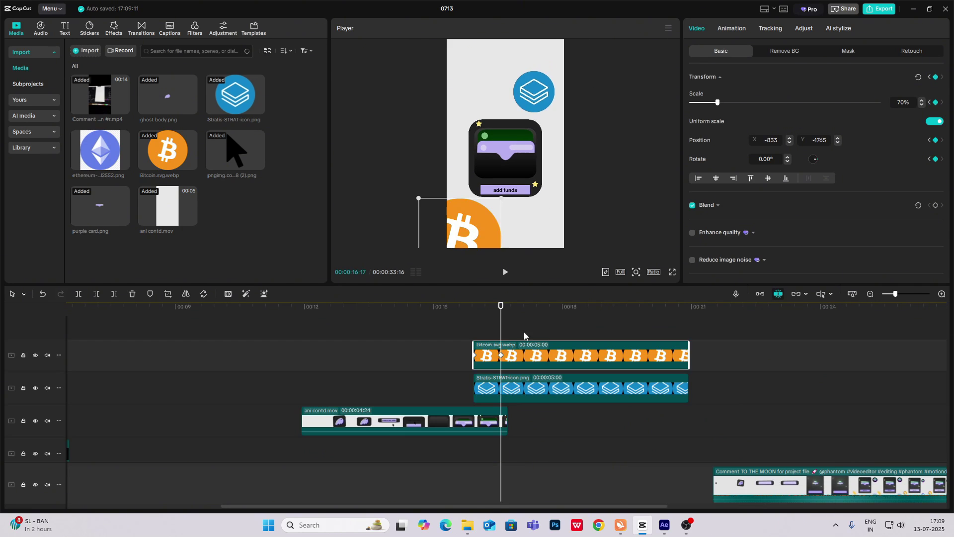
Play back the sequence from the start of the ani contd clip to check the coin icons' slide-in beside the shrinking card.
drag(461, 334, 300, 340)
key(space)
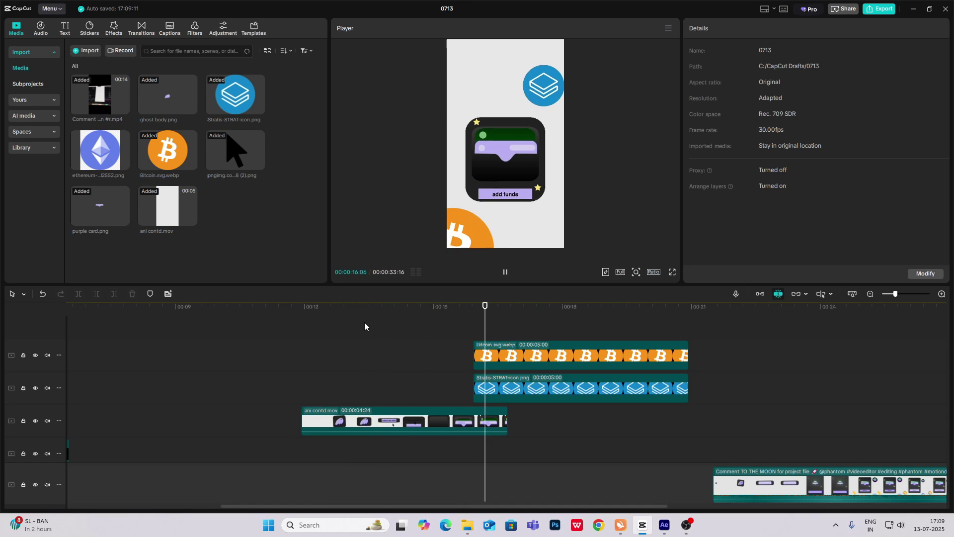
mouse_move(509, 332)
mouse_down()
mouse_move(495, 336)
mouse_move(503, 338)
mouse_up()
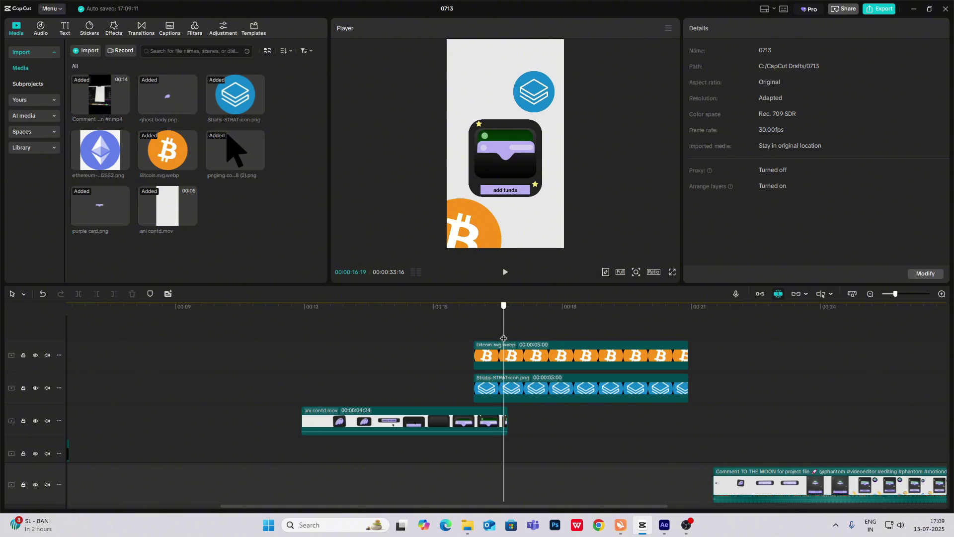